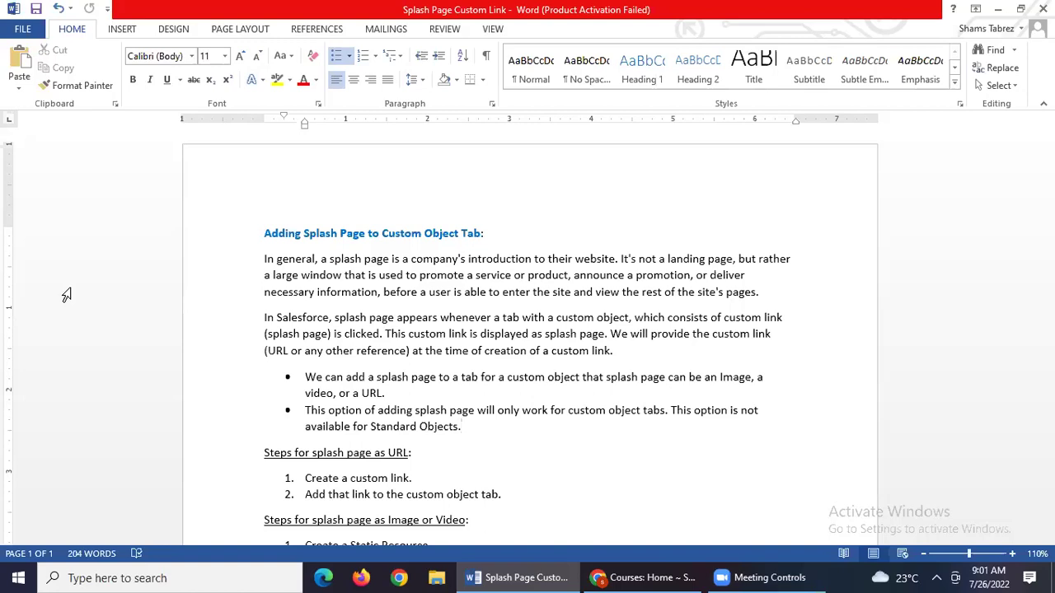
# - Switch to Chrome and search Google for "splash page" in a new browser tab
pyautogui.click(665, 574)
pyautogui.click(572, 13)
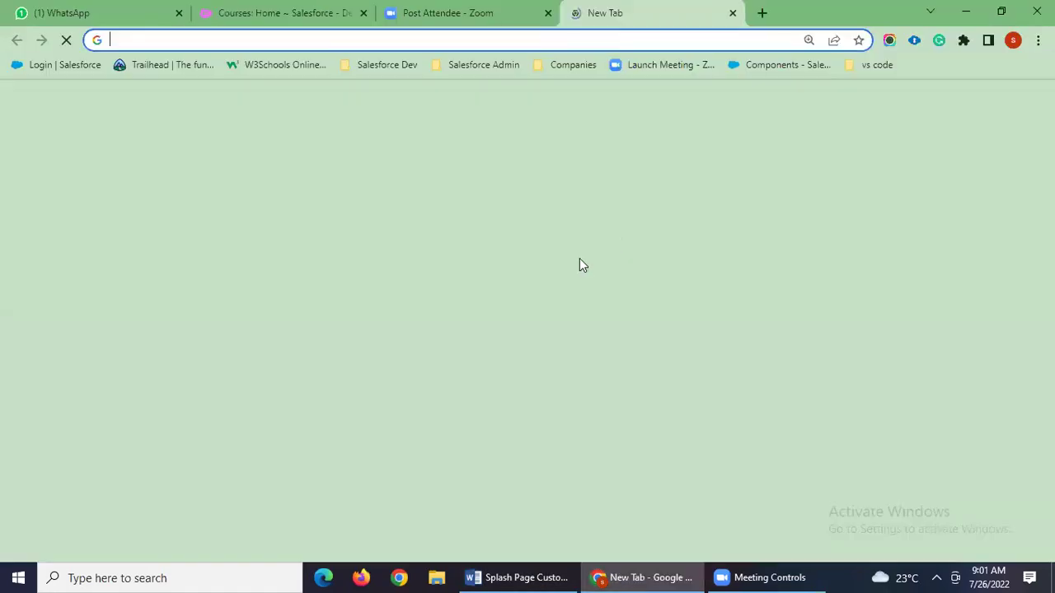
pyautogui.click(389, 344)
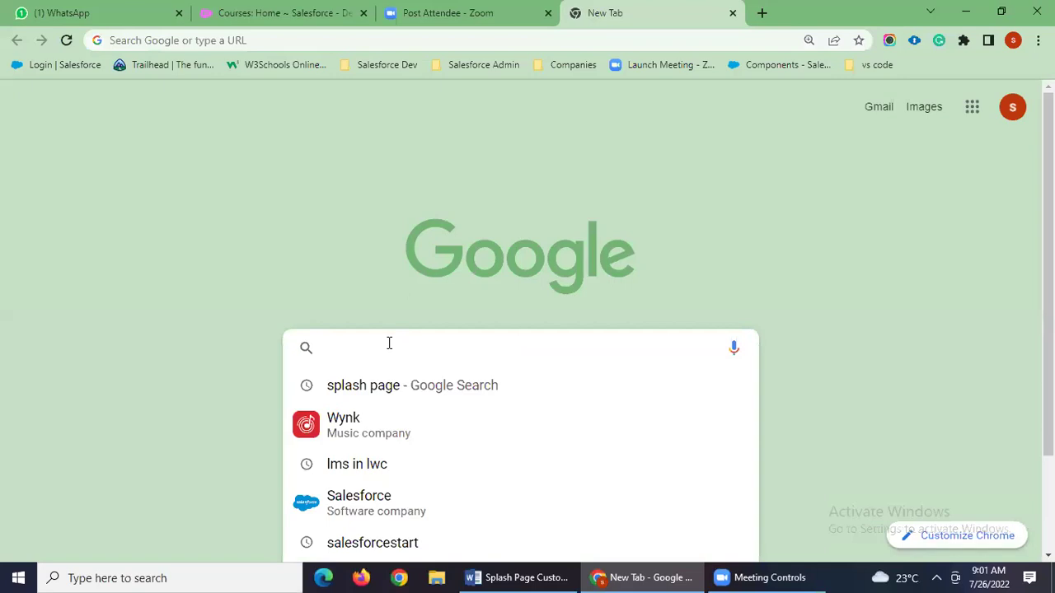
pyautogui.click(370, 385)
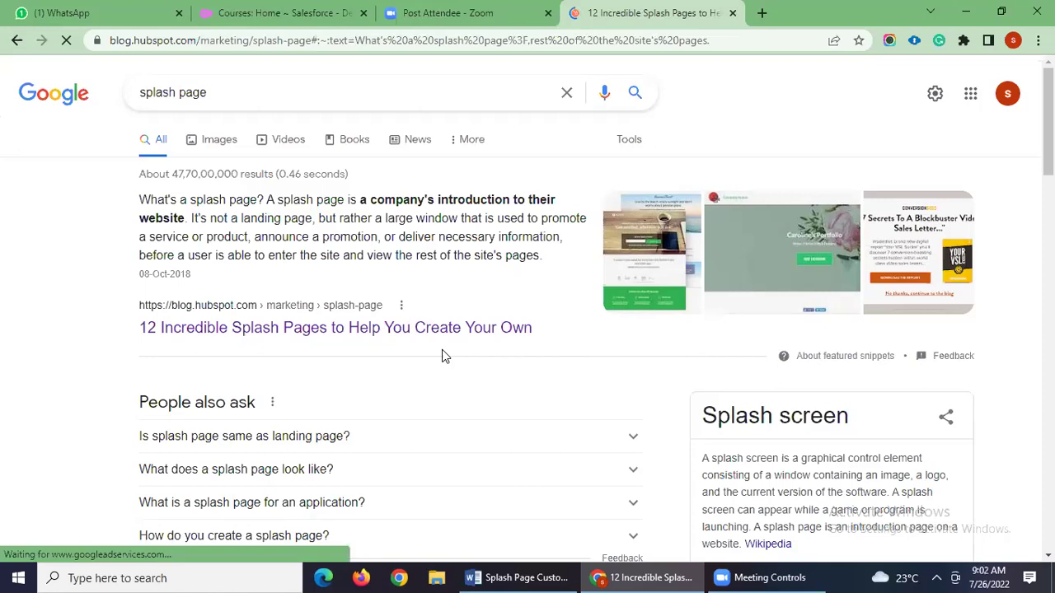
# - Examine the splash page explanation and the Zara and Football.com examples in the HubSpot article, and close that browser tab
pyautogui.scroll(-10, 387, 375)
pyautogui.scroll(6, 388, 375)
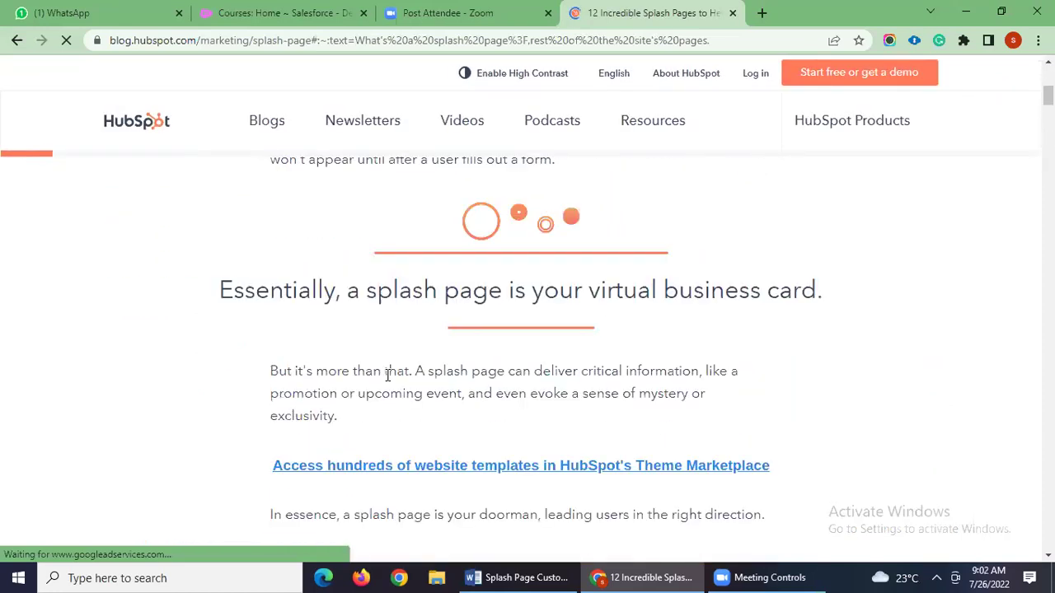
pyautogui.scroll(-10, 387, 381)
pyautogui.scroll(2, 388, 380)
pyautogui.scroll(5, 389, 381)
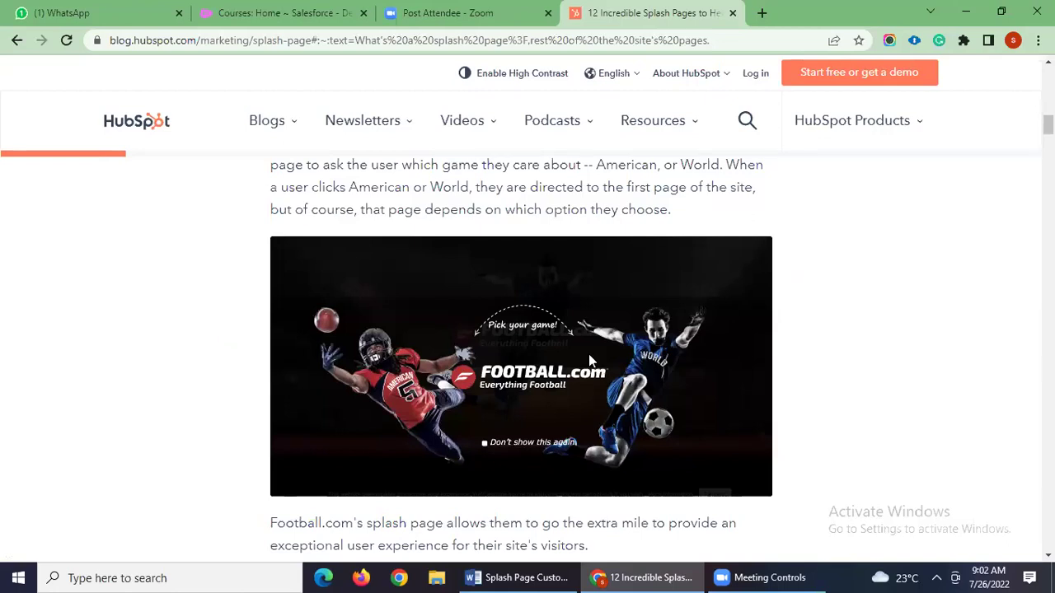
pyautogui.scroll(-15, 527, 449)
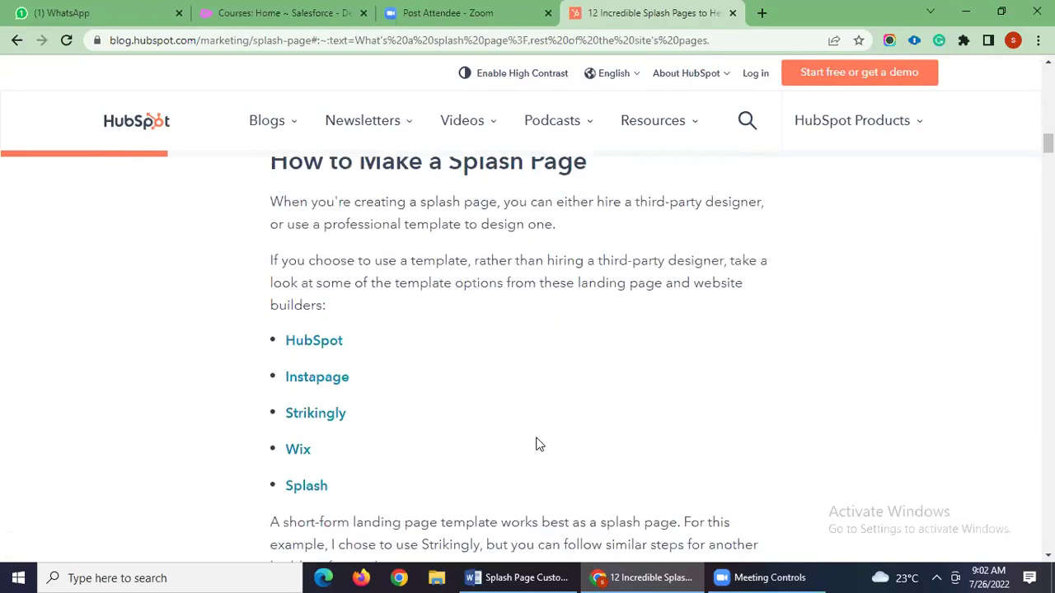
pyautogui.scroll(-15, 535, 445)
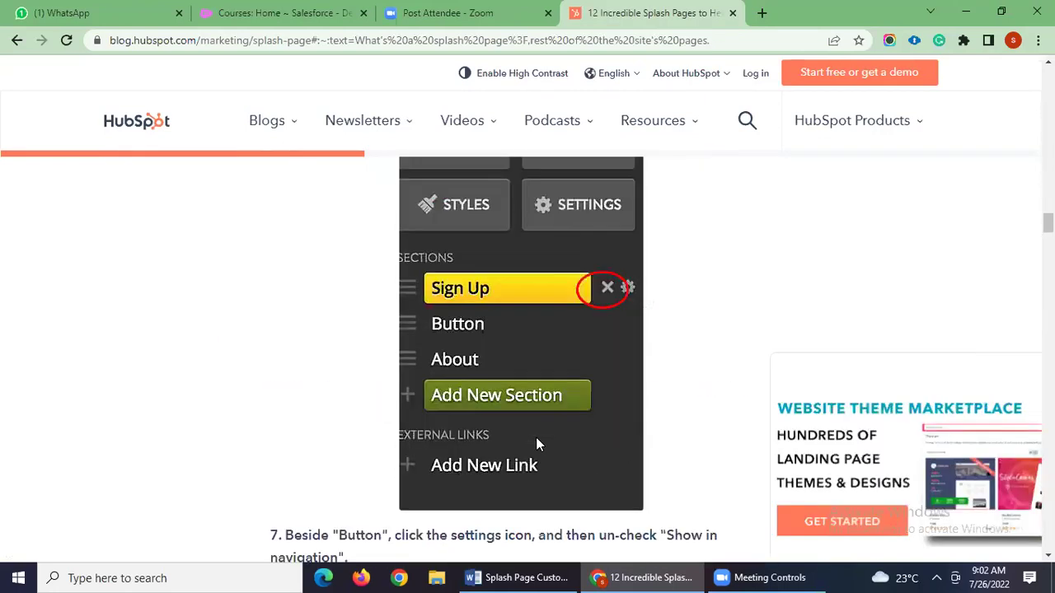
pyautogui.scroll(-15, 534, 443)
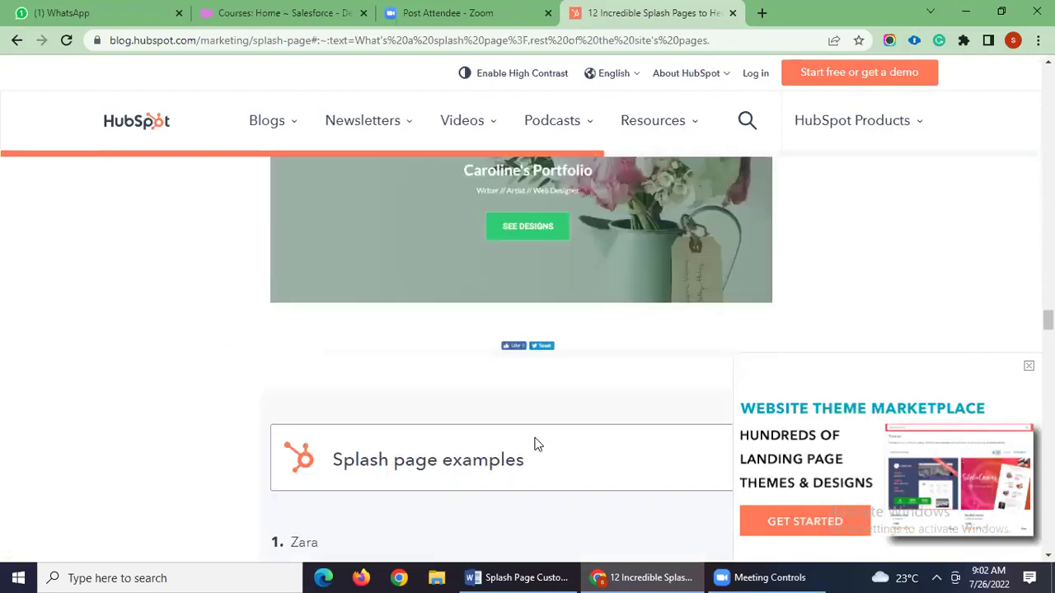
pyautogui.scroll(-3, 534, 443)
pyautogui.scroll(2, 536, 443)
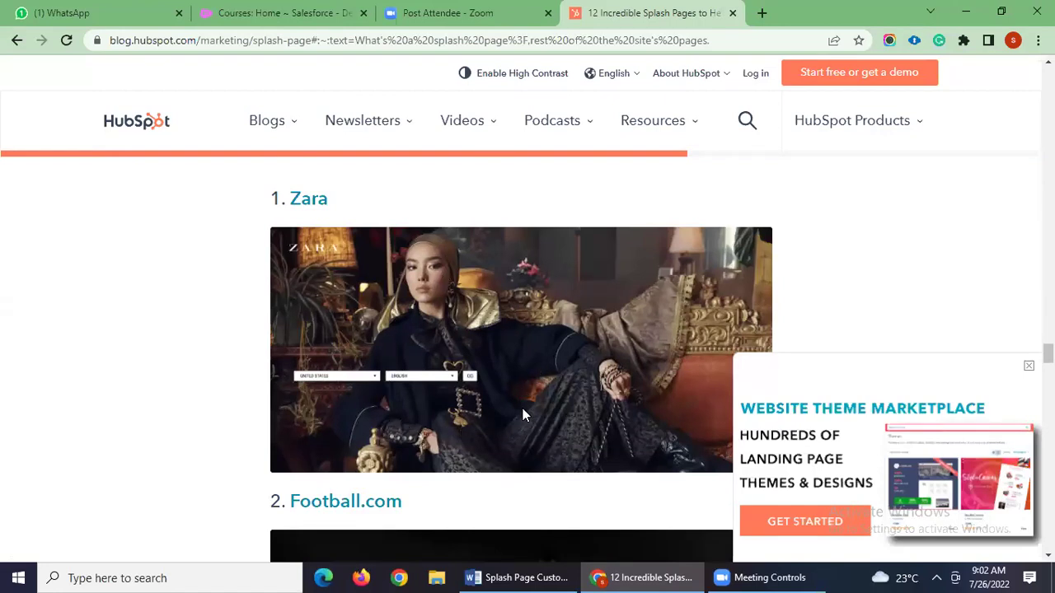
pyautogui.scroll(-8, 523, 412)
pyautogui.scroll(4, 360, 377)
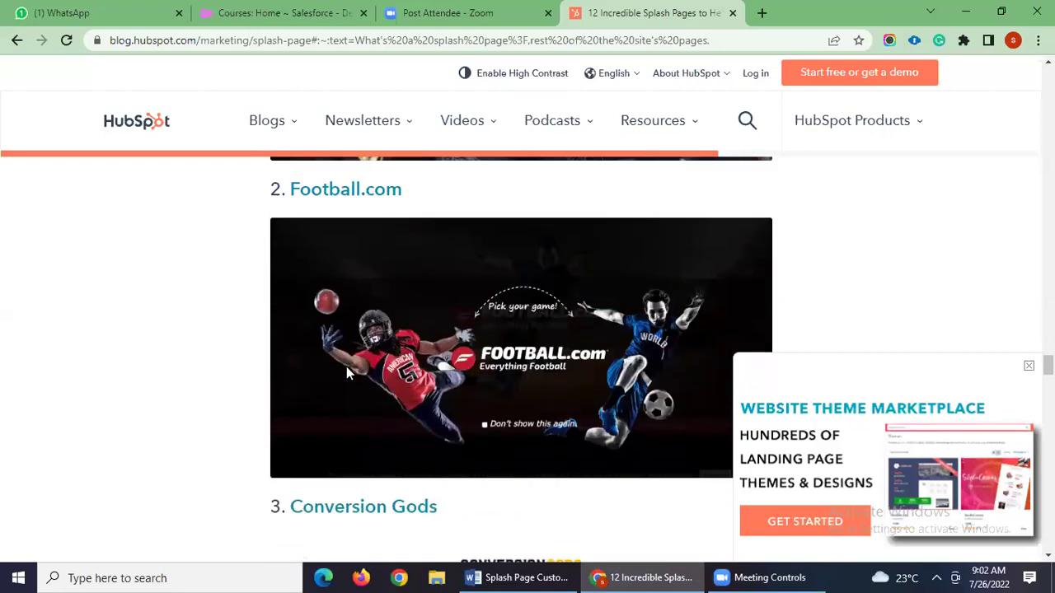
pyautogui.hotkey('ctrl', 'w')
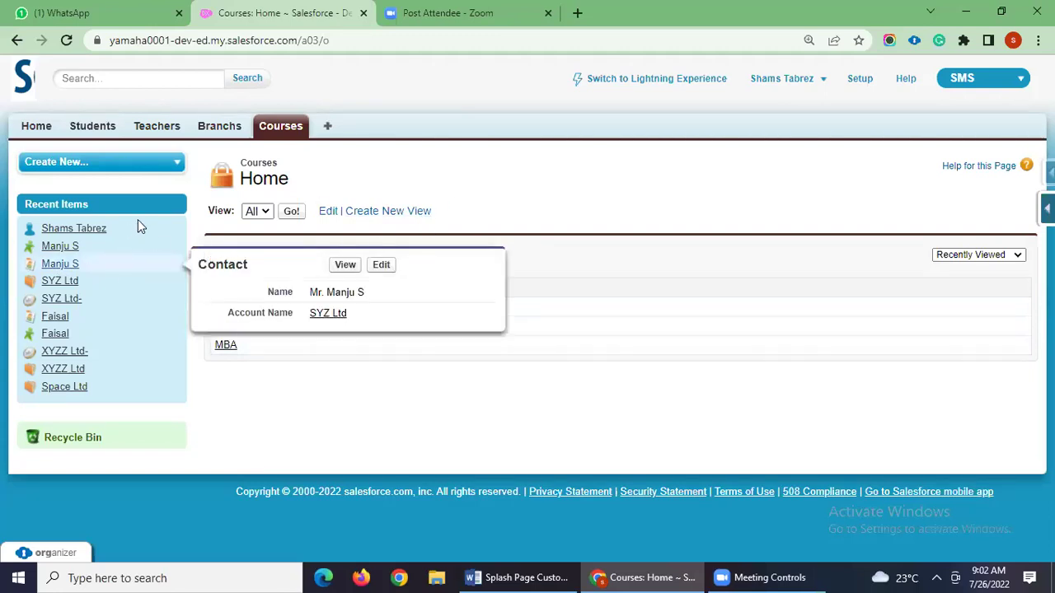
# - View the Teachers object's home page in Salesforce and review the splash page steps for URL, image or video in the Word document
pyautogui.click(162, 132)
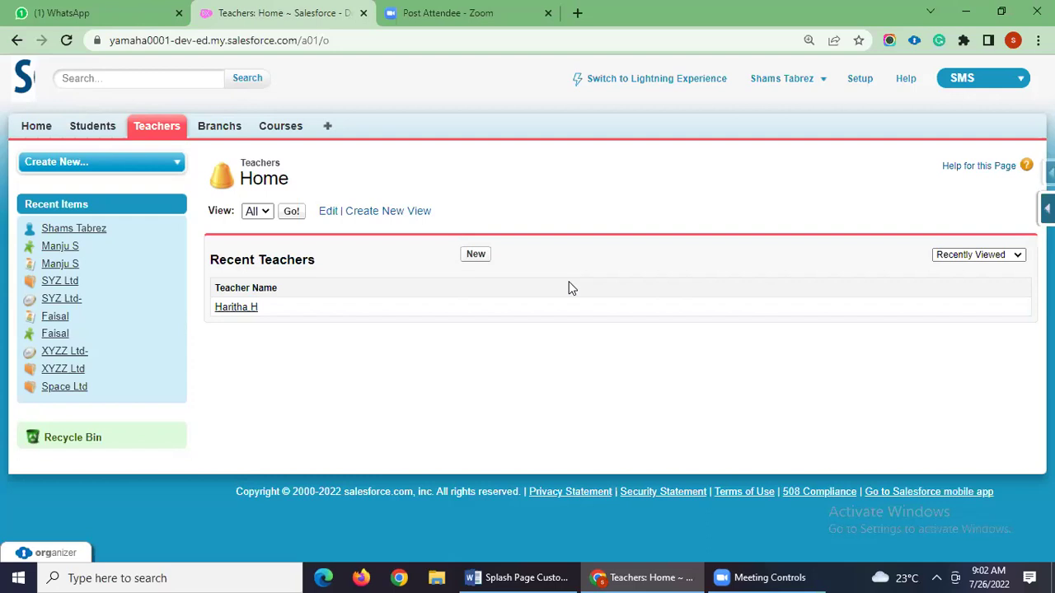
pyautogui.click(512, 575)
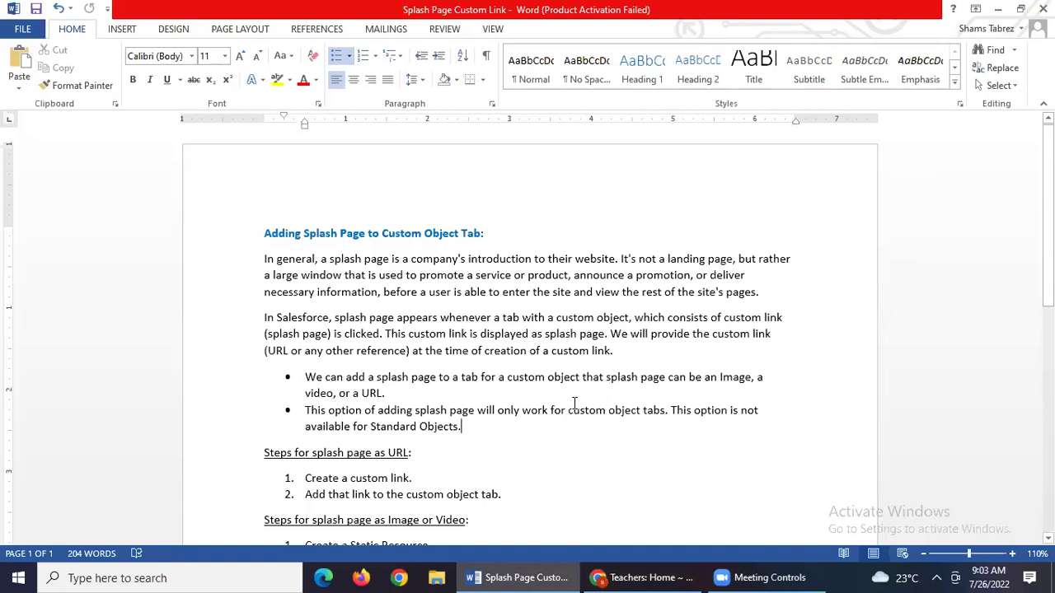
pyautogui.scroll(-1, 587, 414)
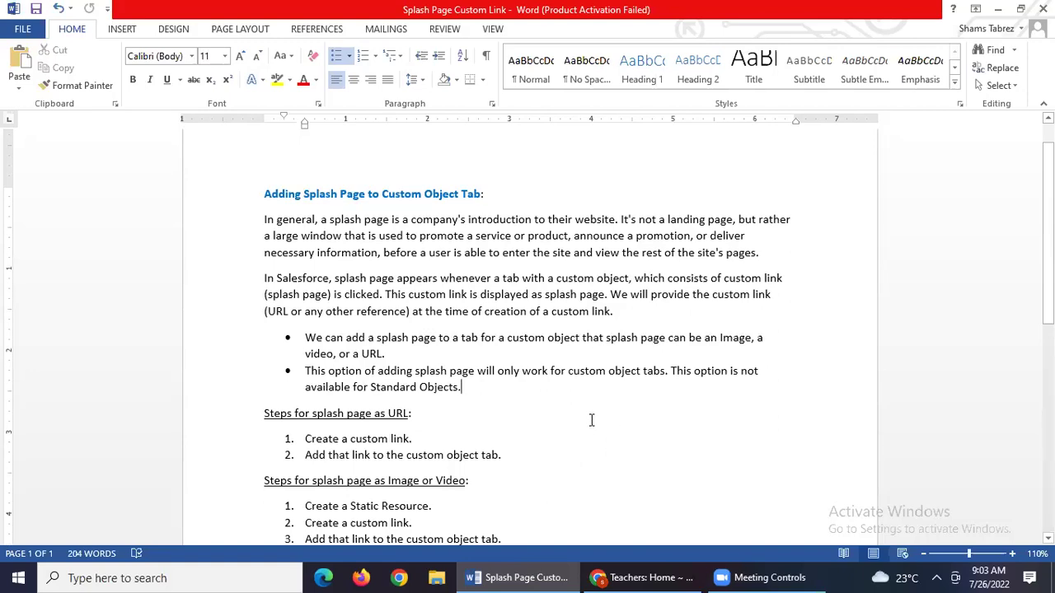
pyautogui.scroll(-1, 590, 420)
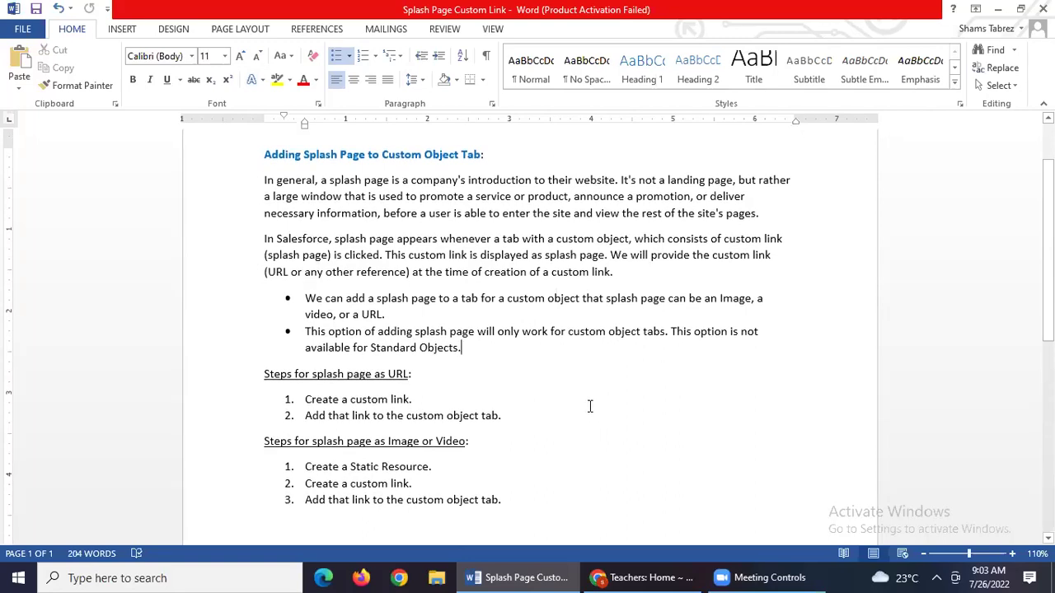
pyautogui.scroll(-2, 590, 406)
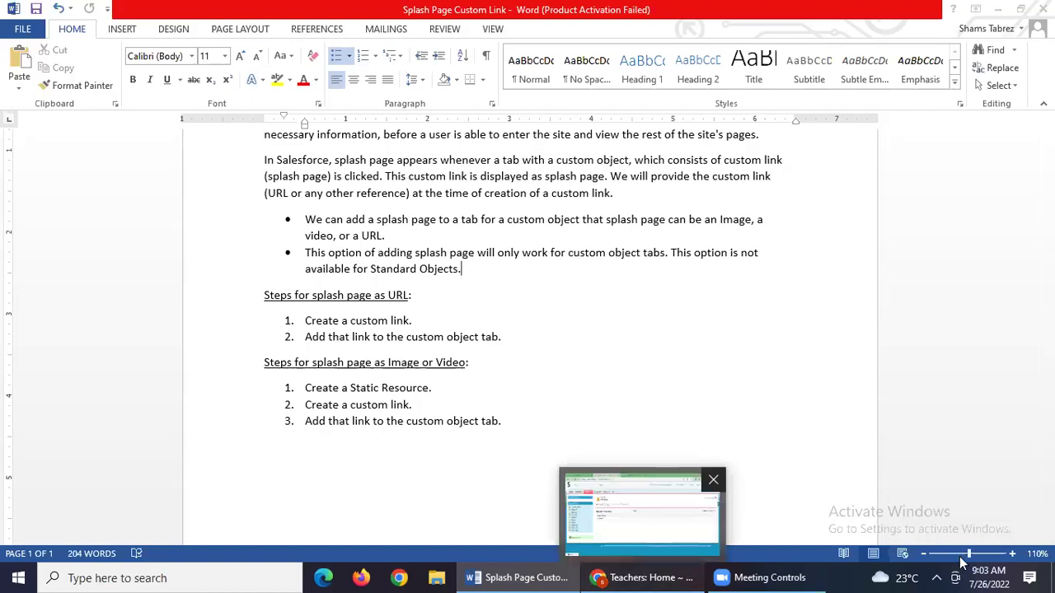
# - Switch back to Chrome, duplicate the Salesforce Teachers page in another browser tab, and open Setup in the duplicate
pyautogui.click(642, 511)
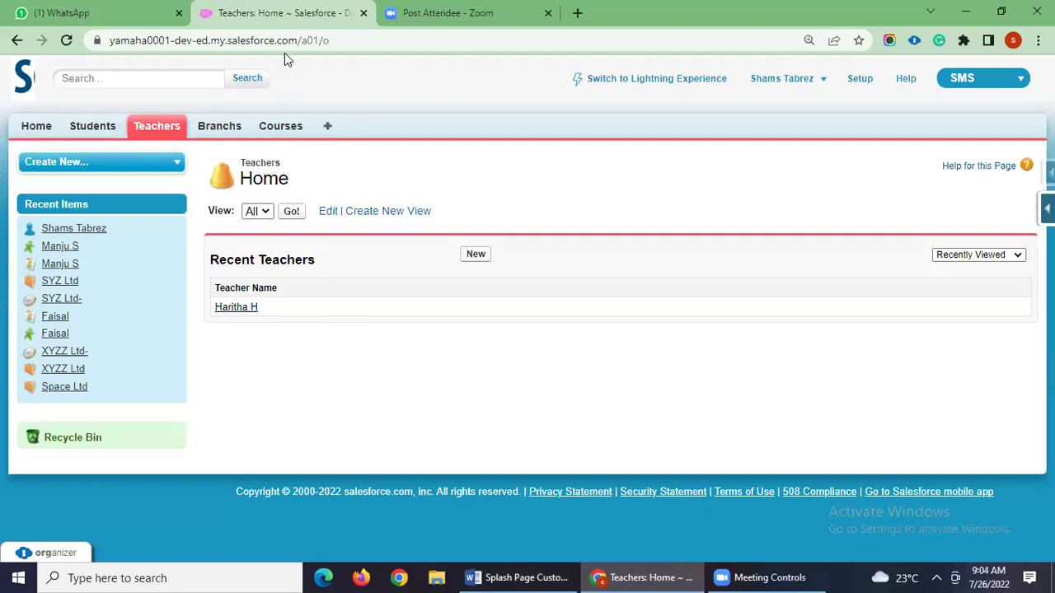
pyautogui.rightClick(289, 12)
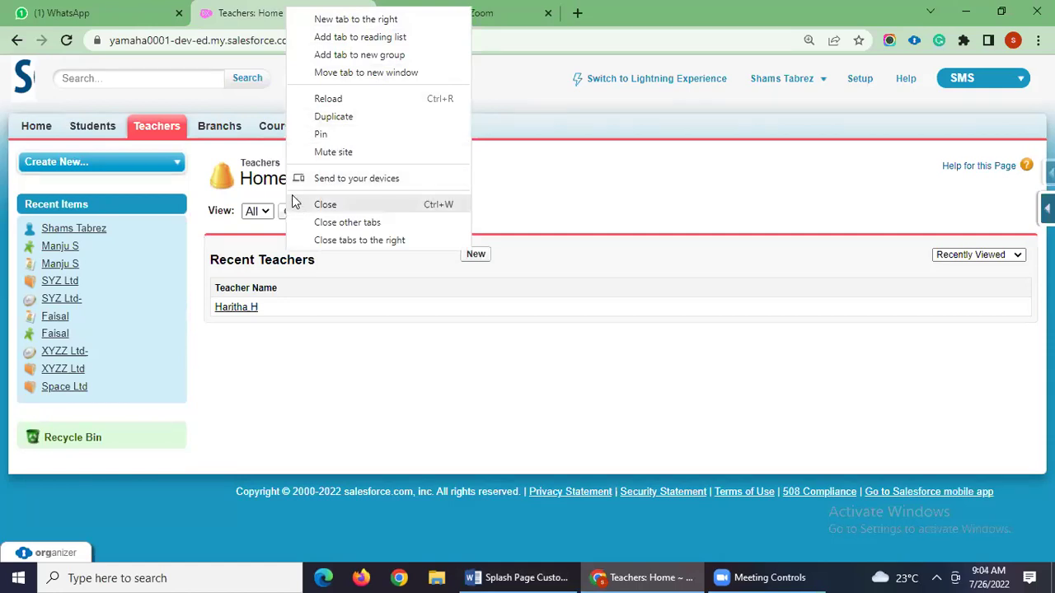
pyautogui.press('Escape')
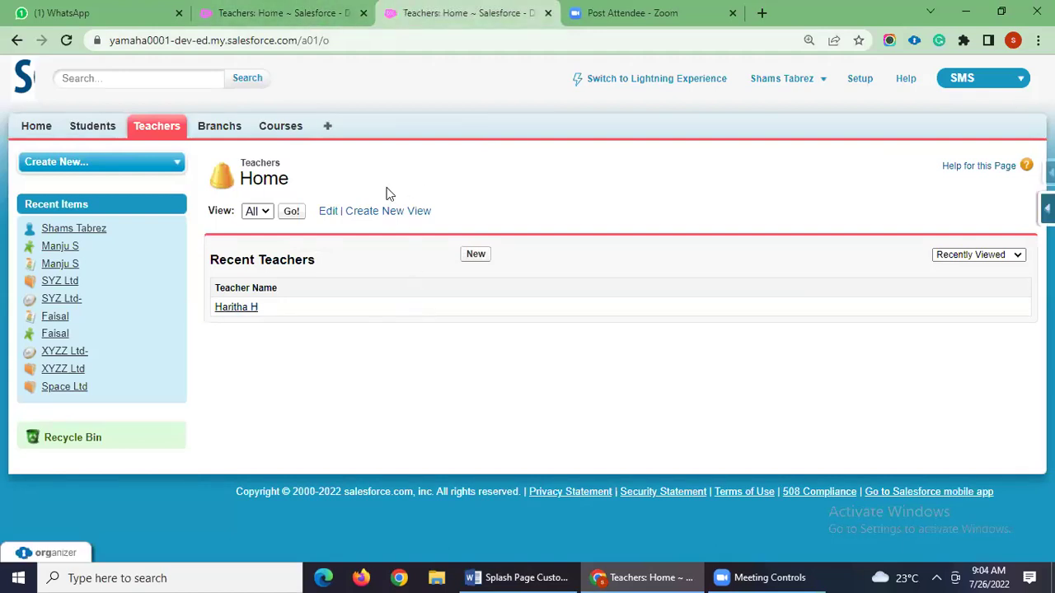
pyautogui.click(859, 82)
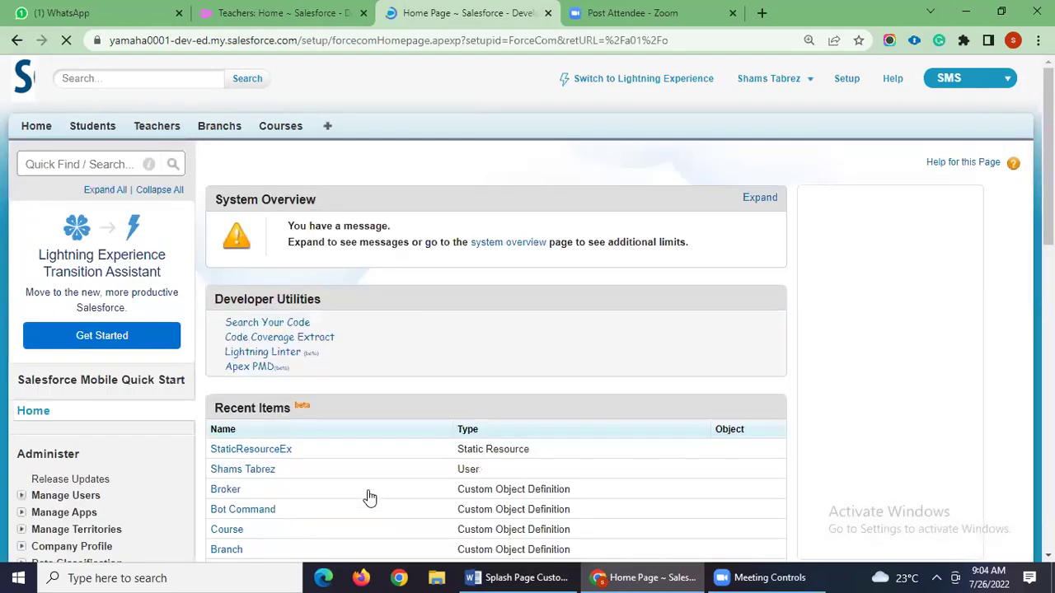
# - Check the splash page steps in the Word document and return to Salesforce Setup in Chrome
pyautogui.click(549, 575)
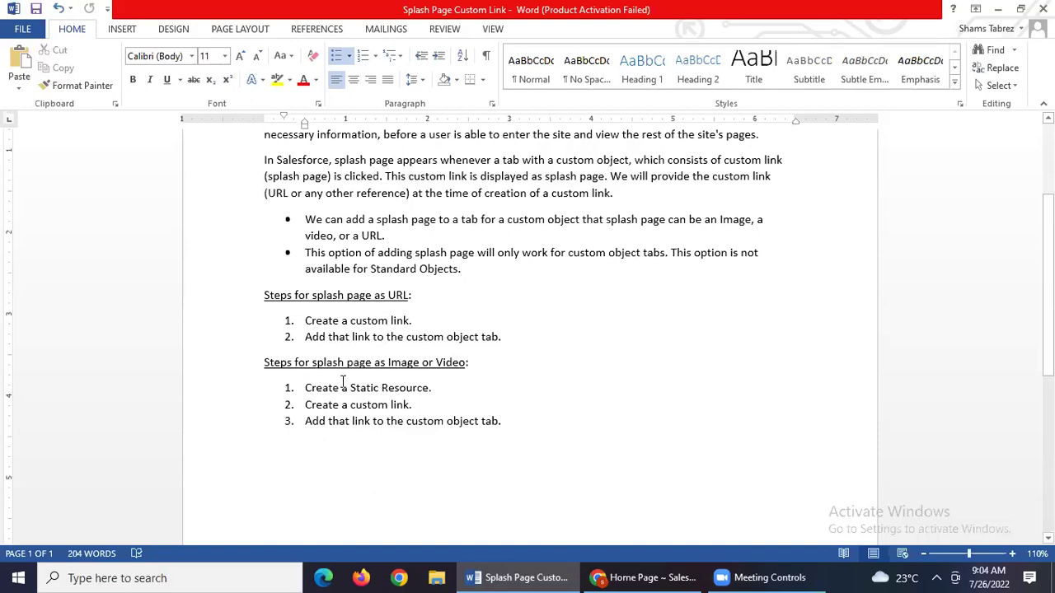
pyautogui.hotkey('alt', 'Tab')
pyautogui.hotkey('alt', 'Tab')
pyautogui.hotkey('alt', 'Tab')
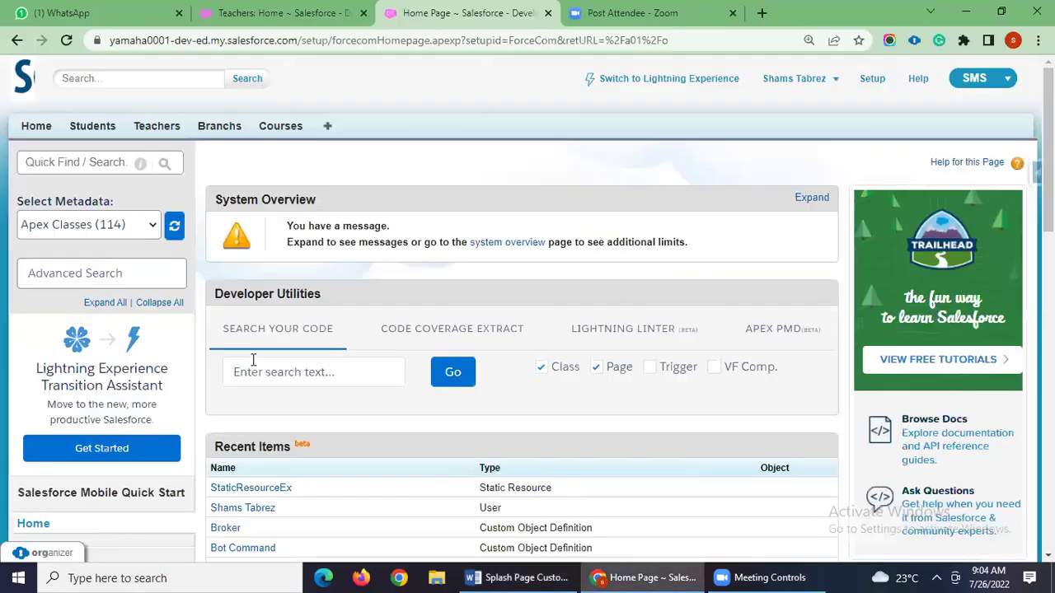
# - Find "custom link" in Setup and open the Custom Links page for Home
pyautogui.click(99, 163)
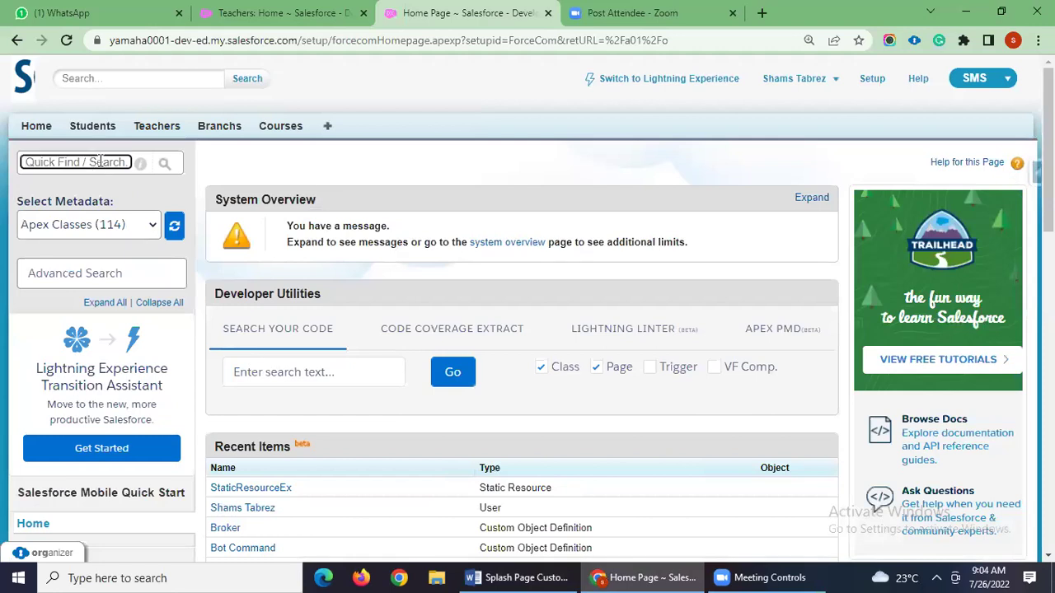
pyautogui.write('custom link')
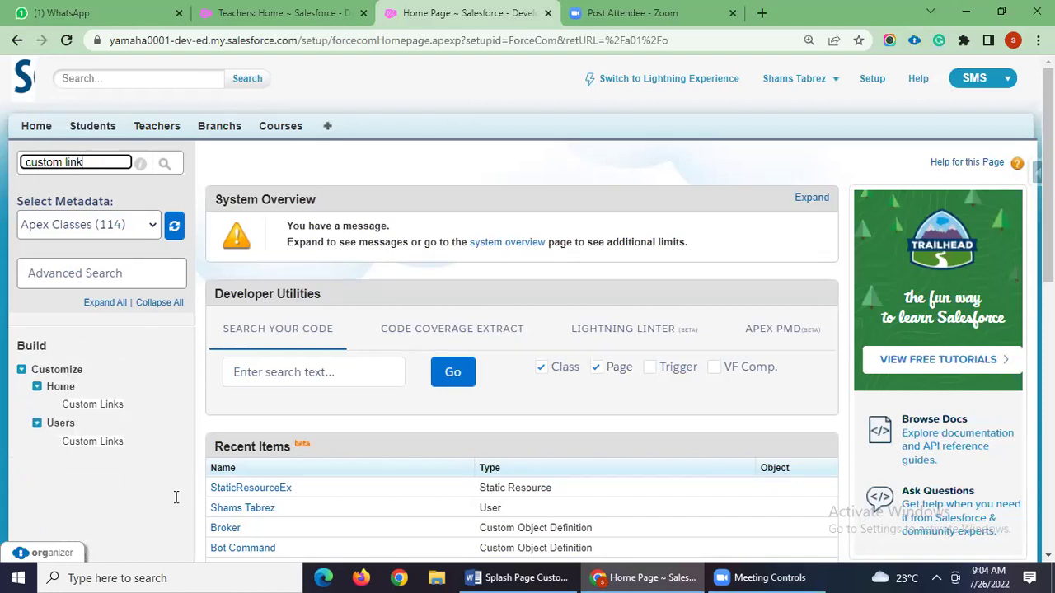
pyautogui.click(93, 405)
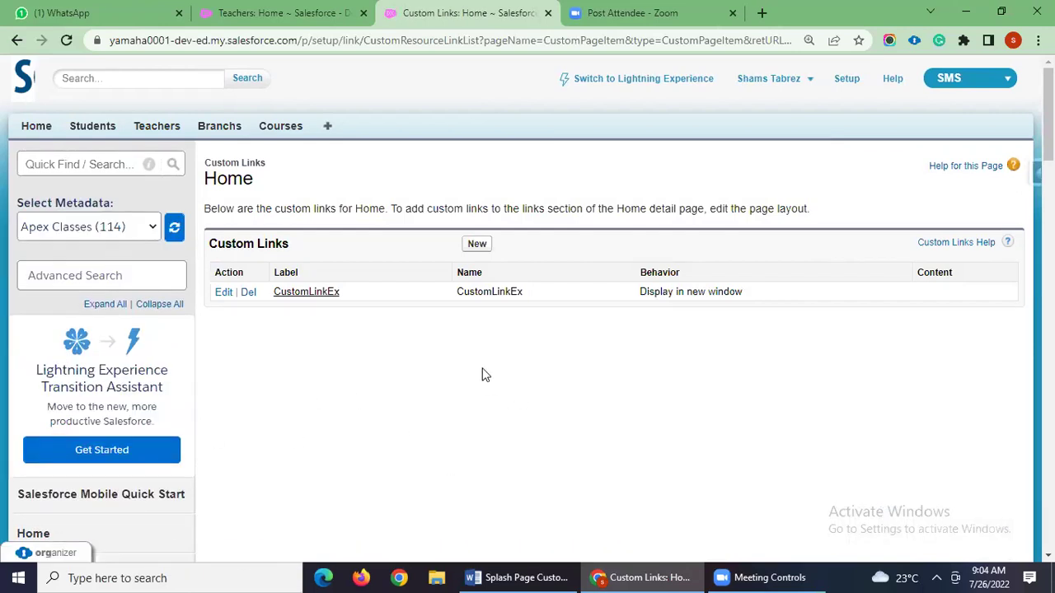
# - Start a new Home custom link with CustomLinkExample as its label and name
pyautogui.click(475, 245)
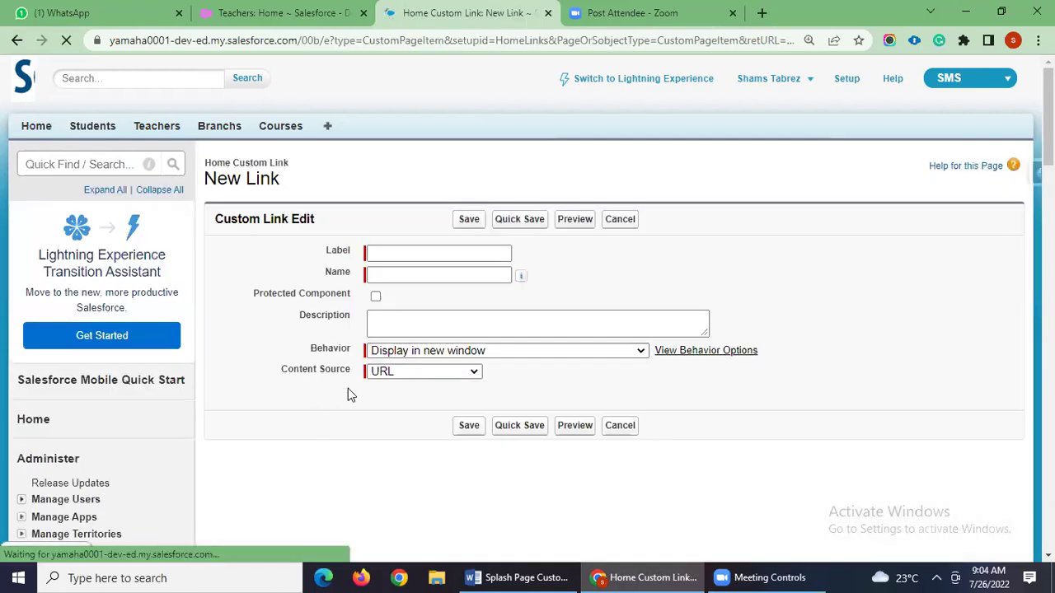
pyautogui.click(389, 257)
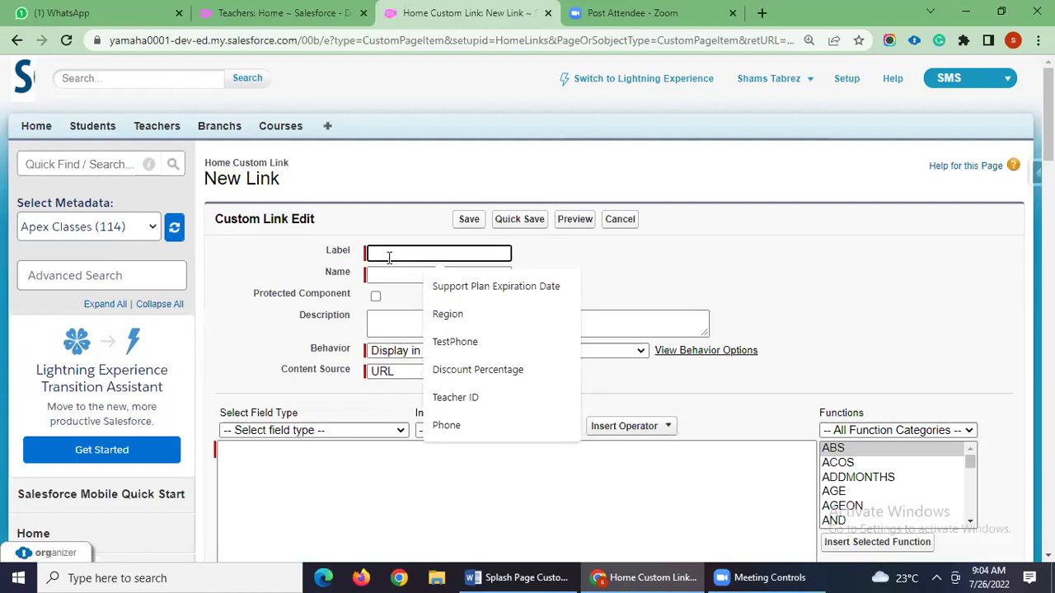
pyautogui.write('CustomLink')
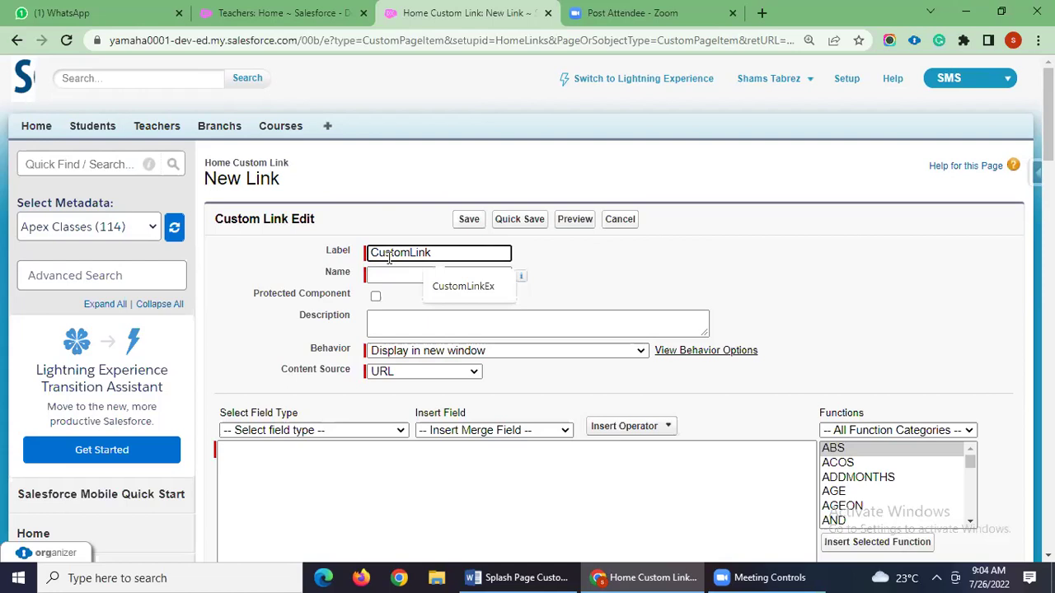
pyautogui.write('Example')
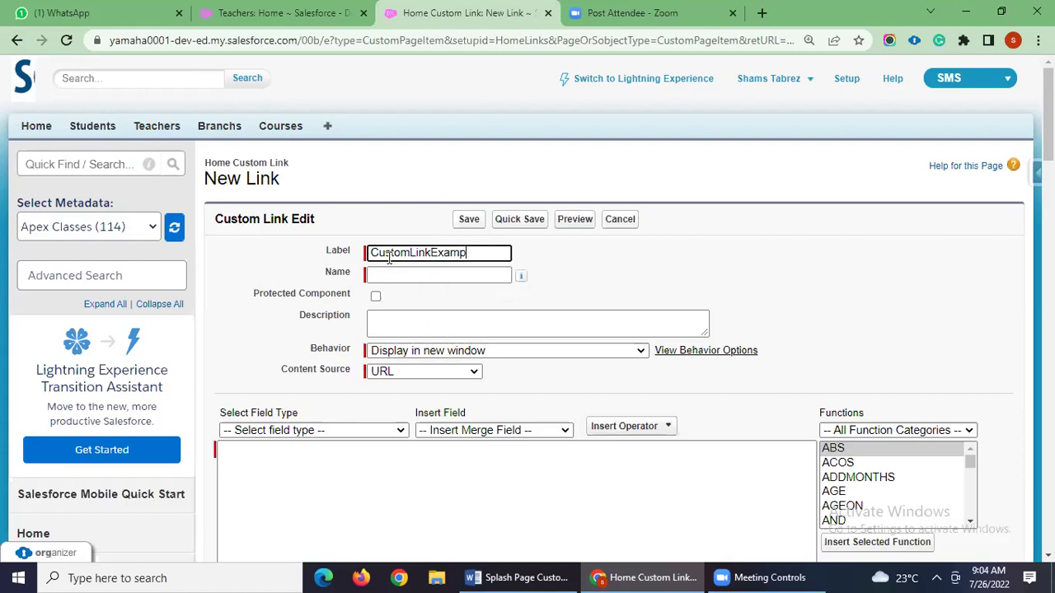
pyautogui.click(616, 270)
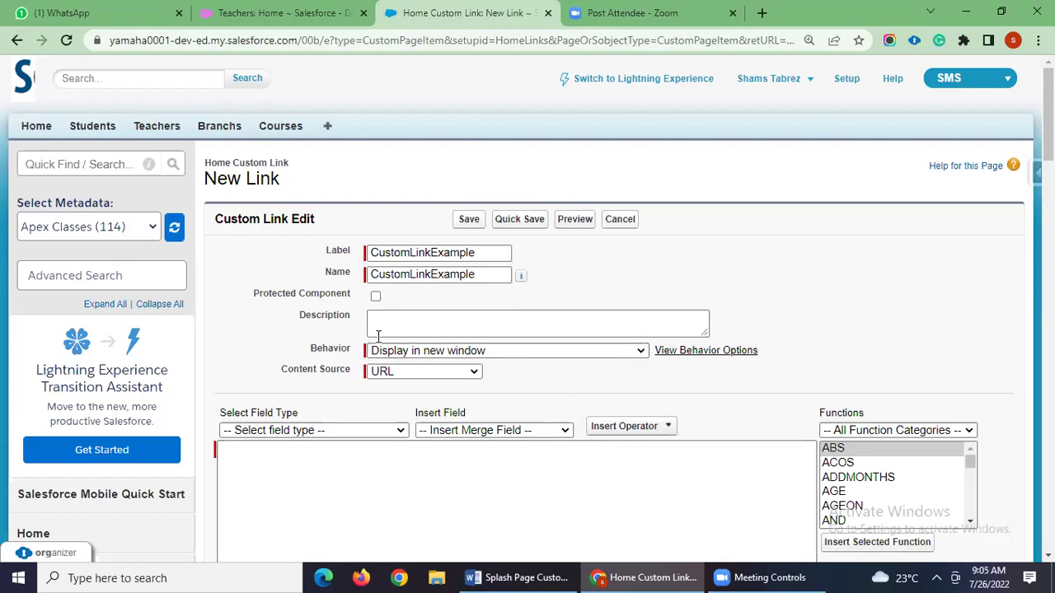
# - Review the illustrated descriptions of the custom link Behavior options, and close their window
pyautogui.scroll(-1, 406, 346)
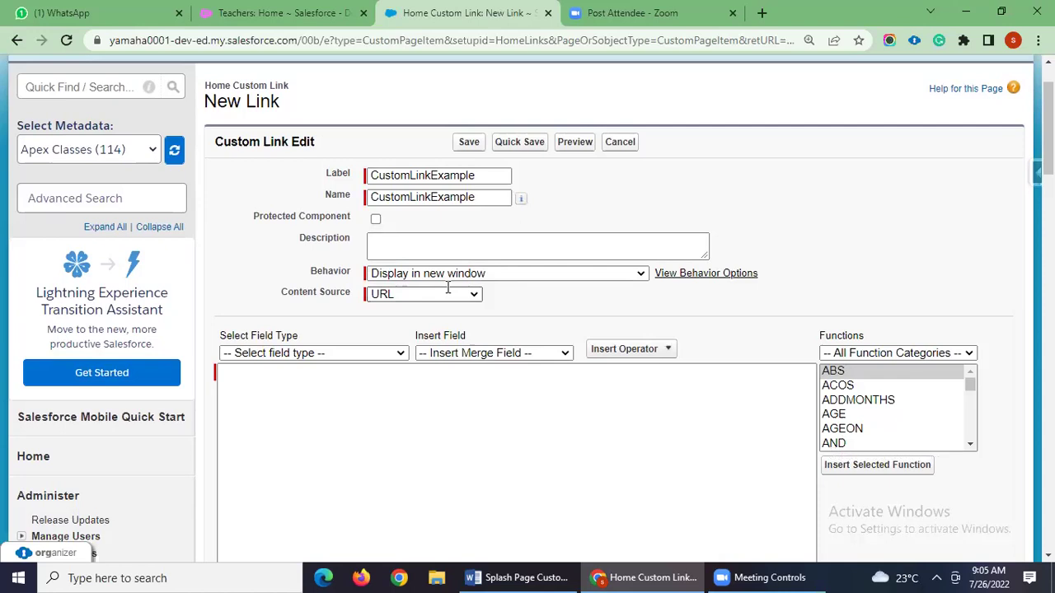
pyautogui.click(593, 275)
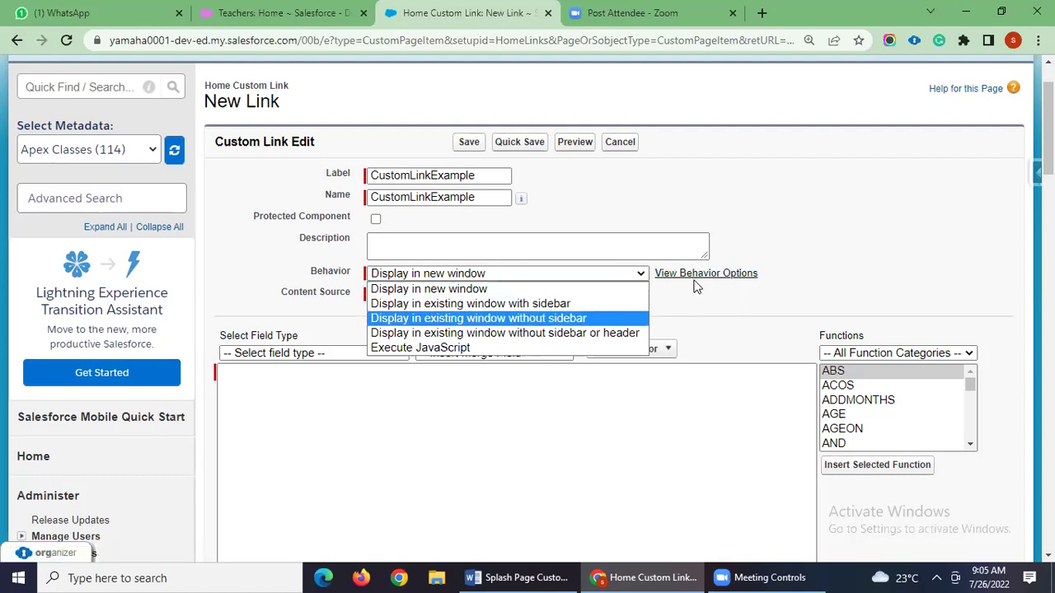
pyautogui.click(722, 343)
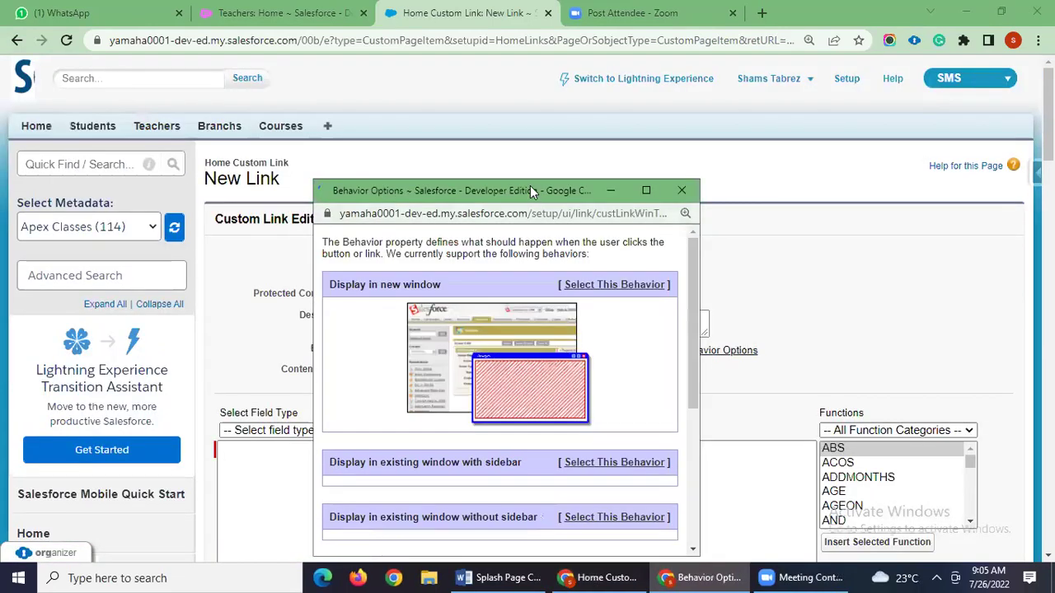
pyautogui.moveTo(529, 185); pyautogui.dragTo(547, 108)
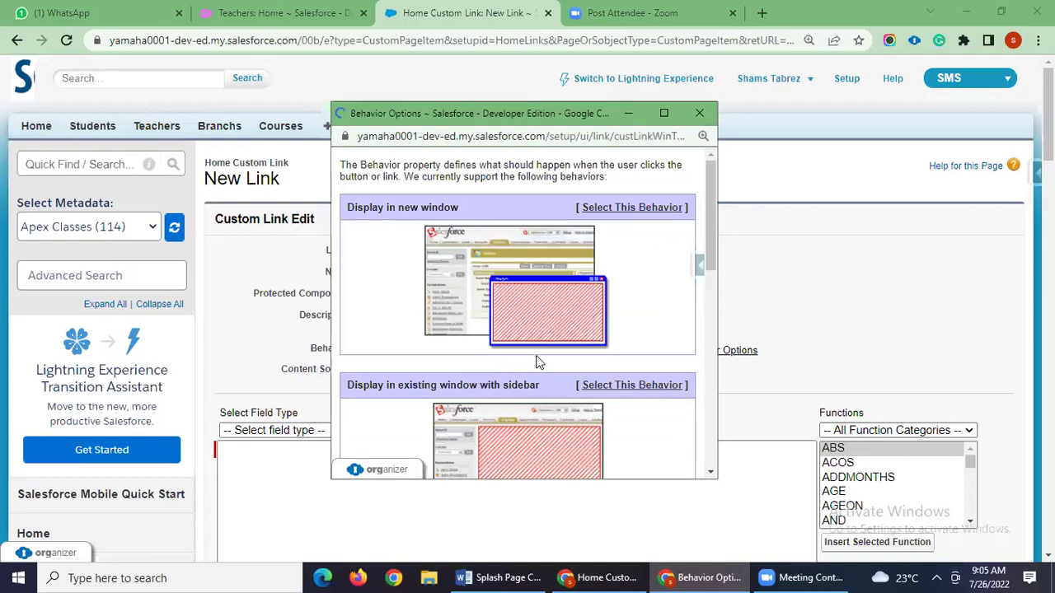
pyautogui.scroll(-1, 424, 360)
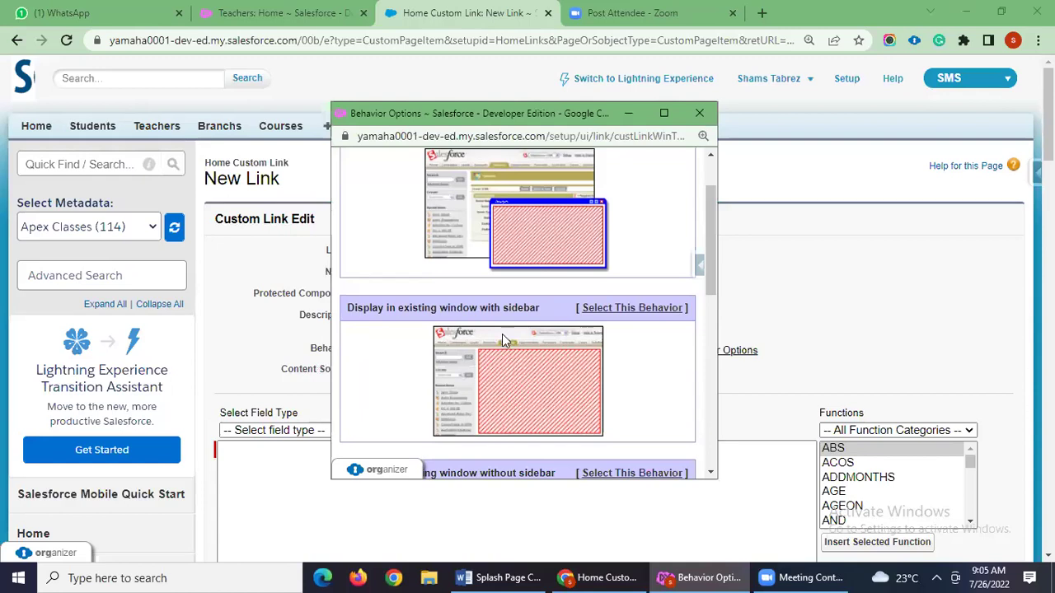
pyautogui.scroll(-1, 582, 361)
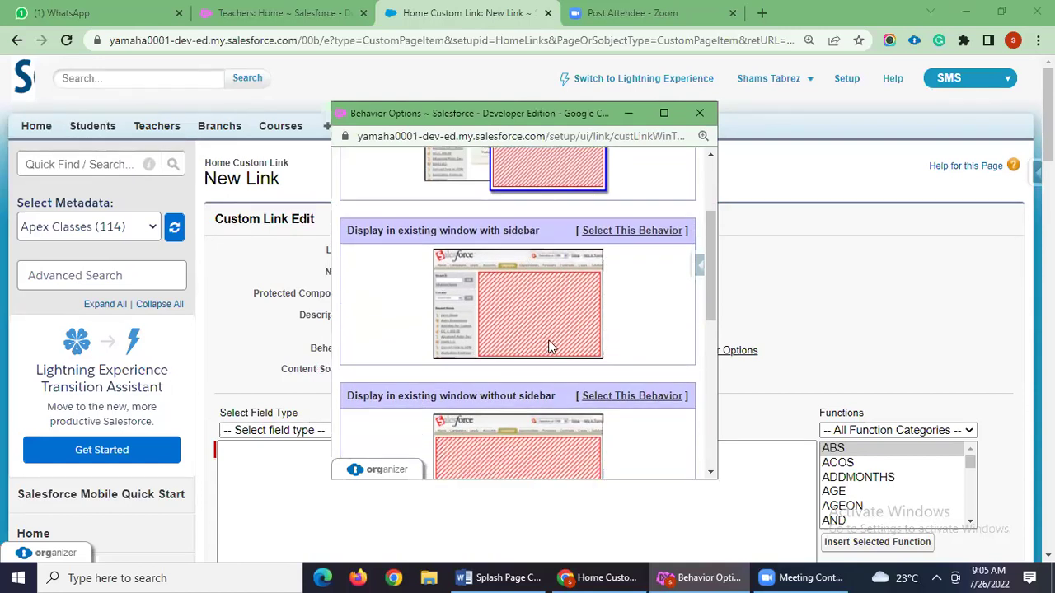
pyautogui.scroll(-2, 355, 329)
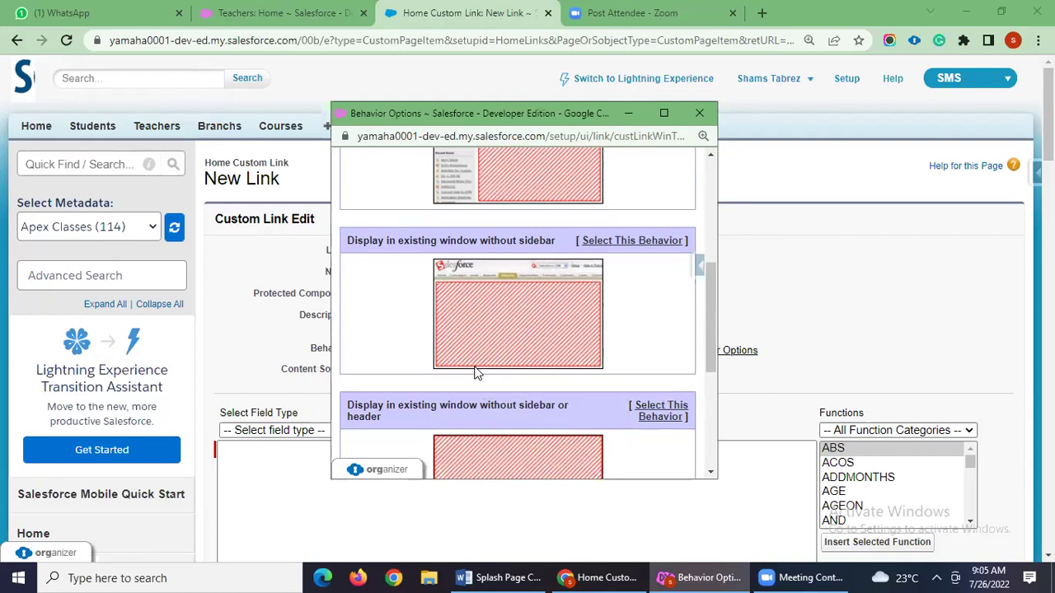
pyautogui.scroll(-3, 474, 373)
pyautogui.scroll(8, 474, 368)
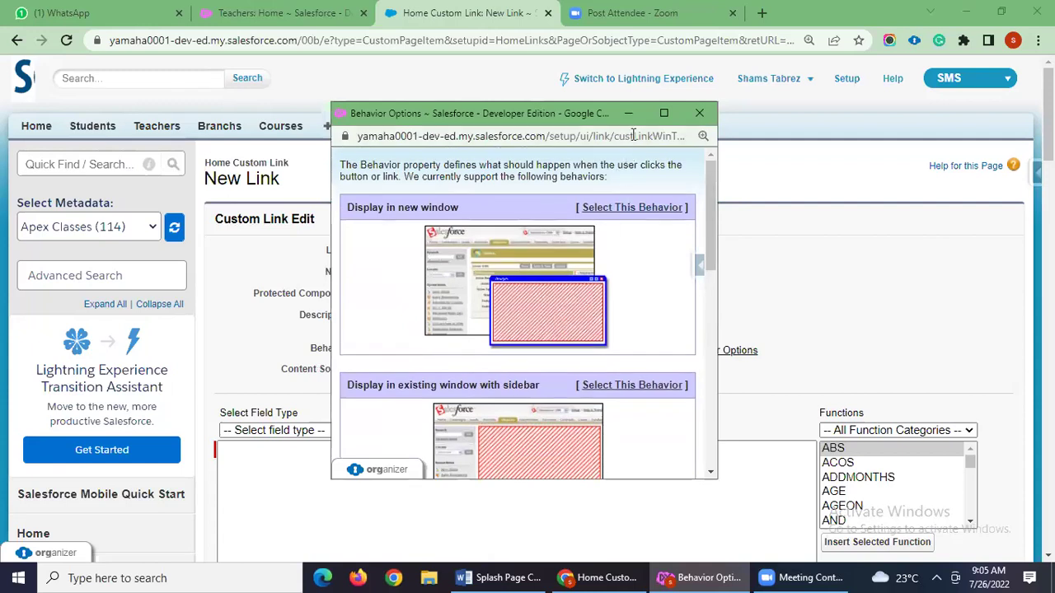
pyautogui.click(699, 114)
# - Set the custom link's behavior to Display in existing window without sidebar, keeping URL as the content source
pyautogui.click(557, 355)
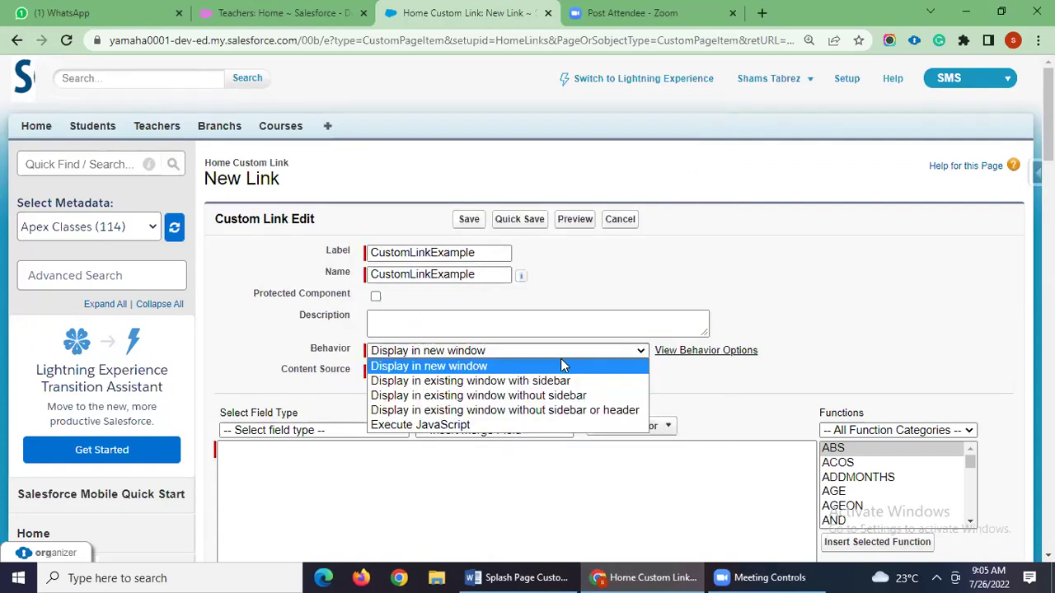
pyautogui.click(491, 397)
pyautogui.scroll(-1, 585, 429)
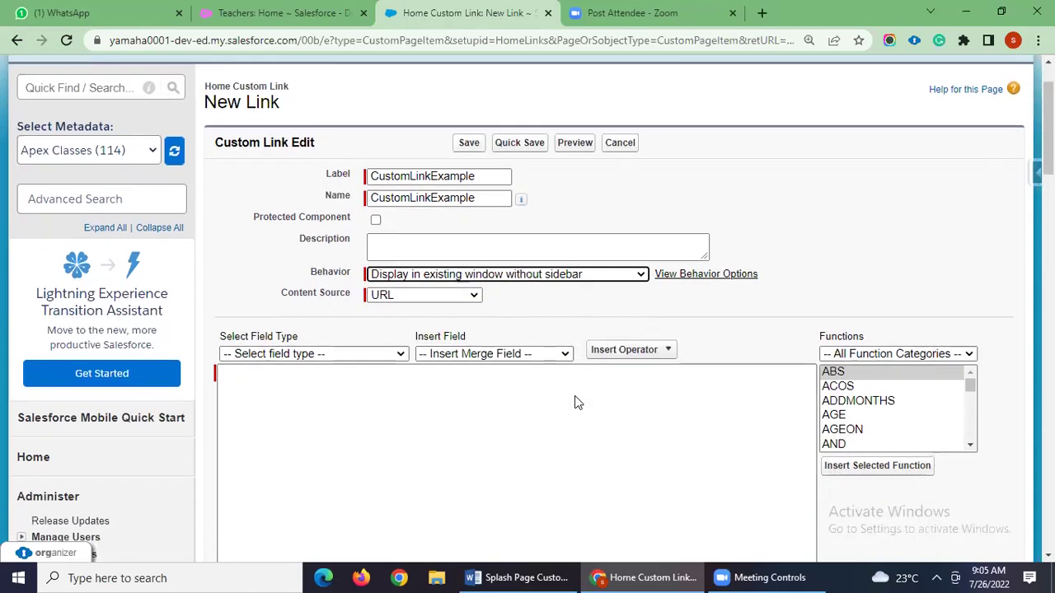
pyautogui.click(470, 295)
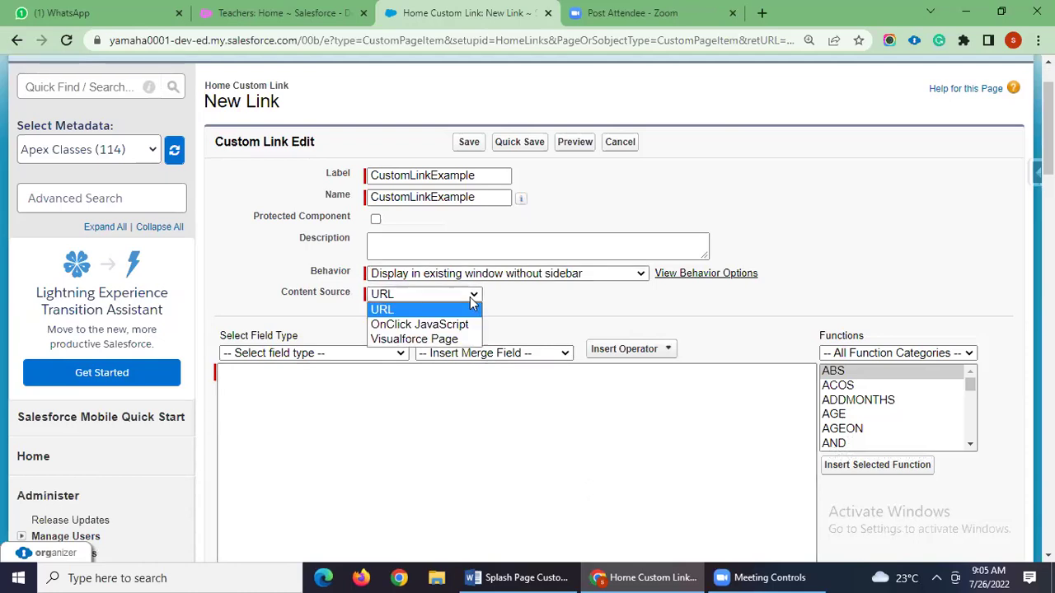
pyautogui.click(509, 310)
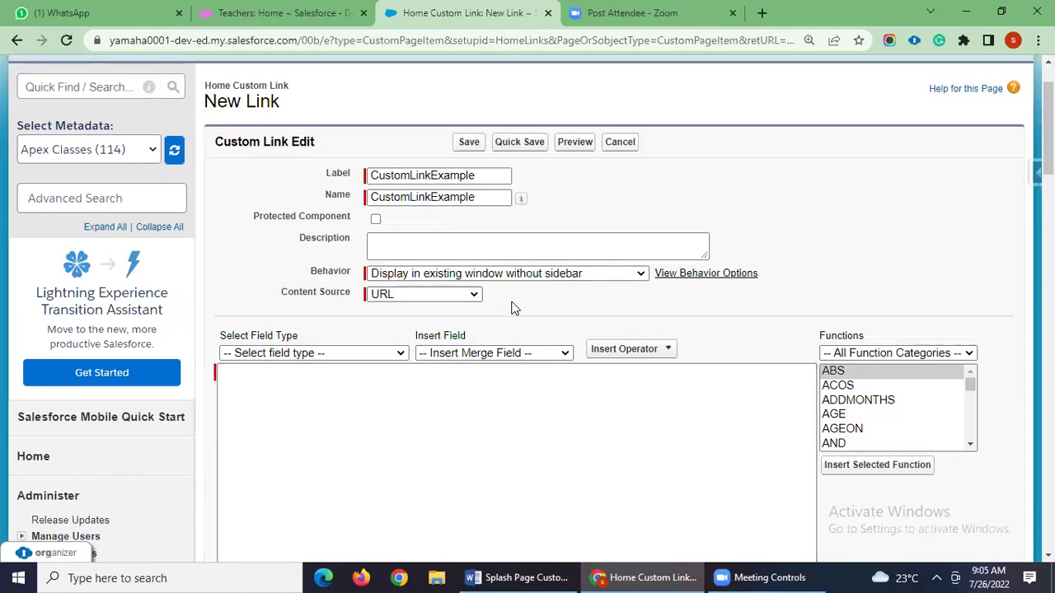
pyautogui.scroll(-1, 393, 422)
pyautogui.scroll(-2, 393, 425)
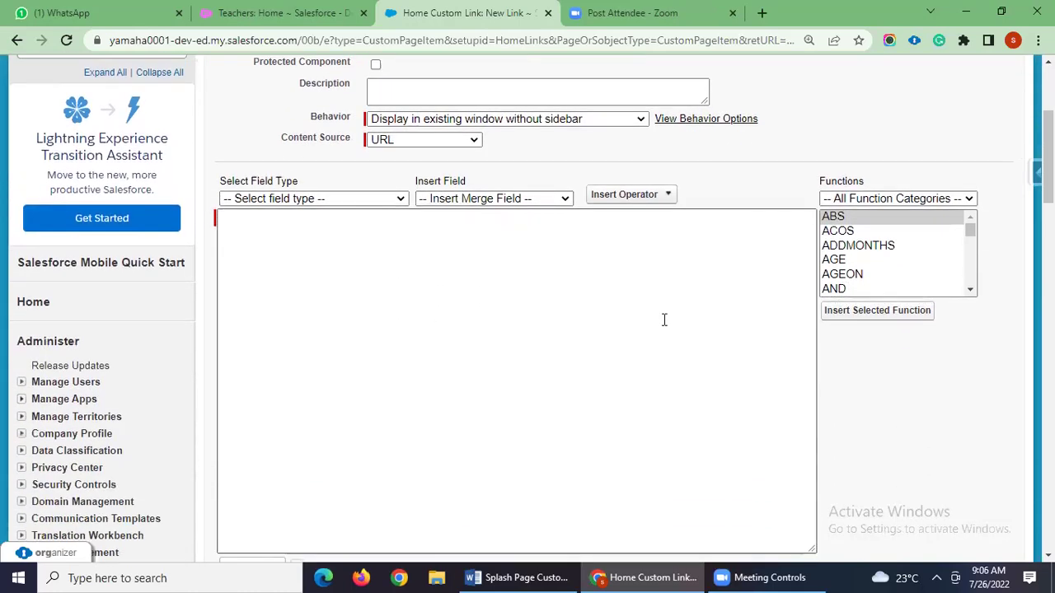
# - Search Google for "salesforcestart" in a new browser tab and open the SalesforceStart home site
pyautogui.click(761, 14)
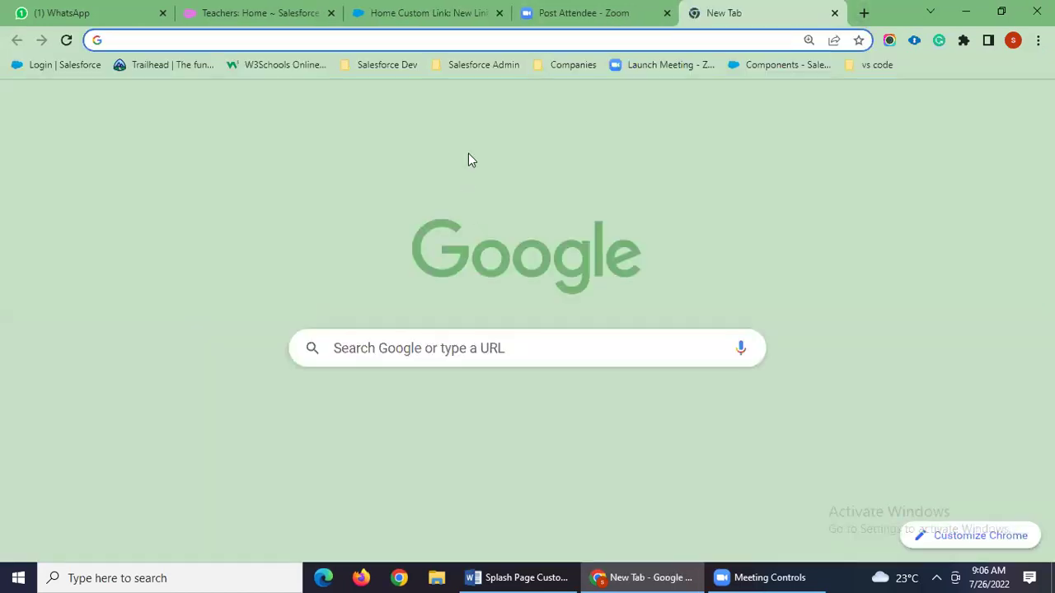
pyautogui.write('sl')
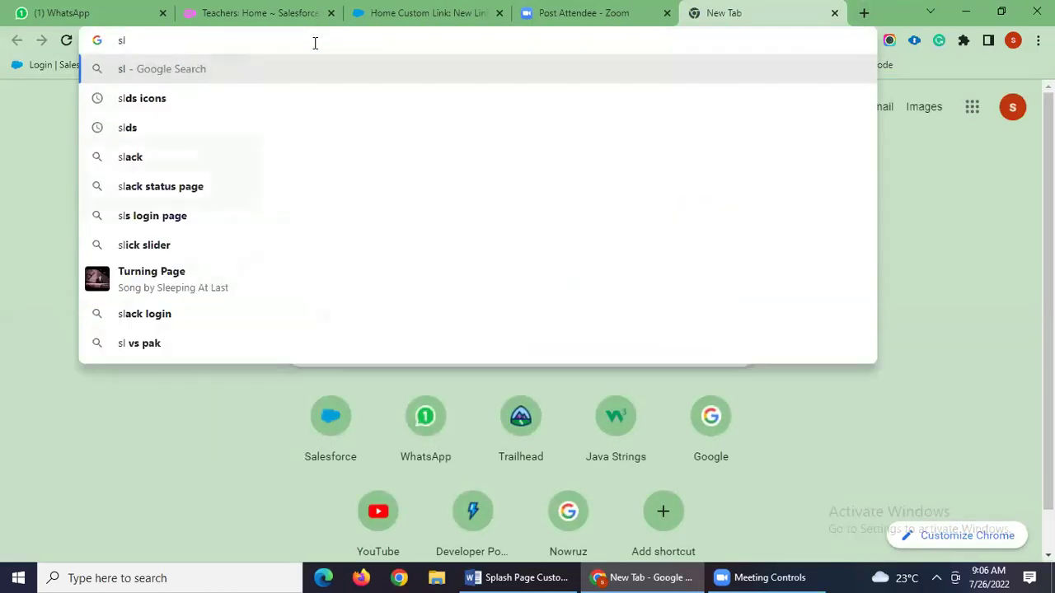
pyautogui.press('BackSpace')
pyautogui.write('a')
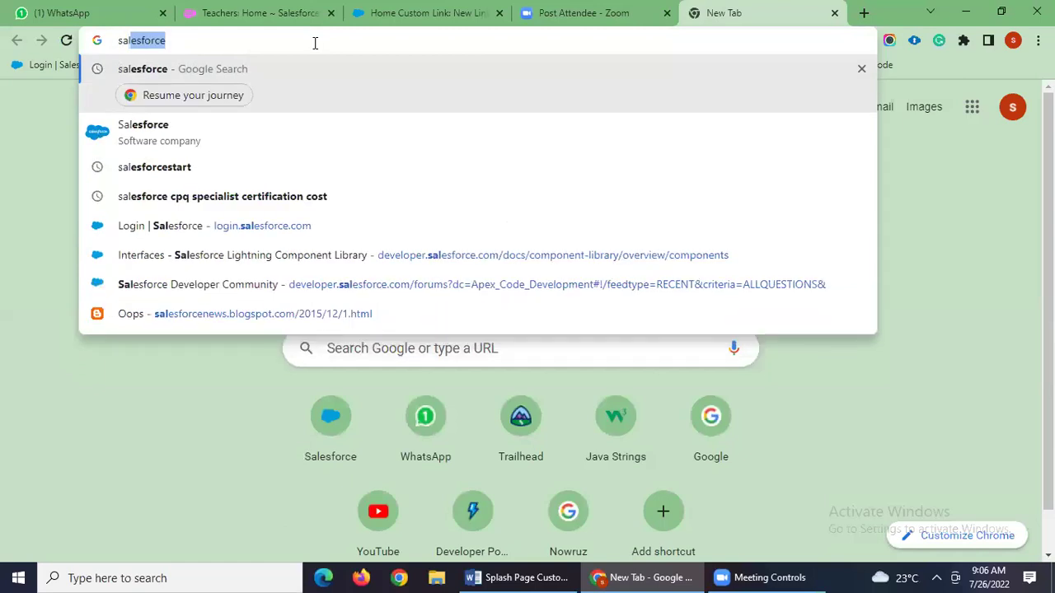
pyautogui.write('lesl')
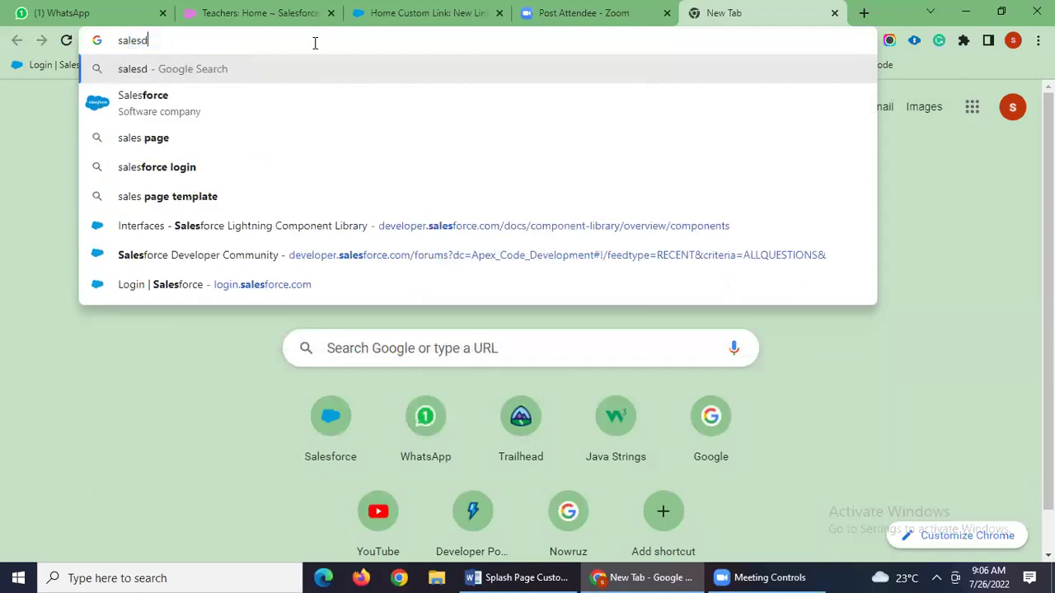
pyautogui.press('BackSpace')
pyautogui.write('fprce')
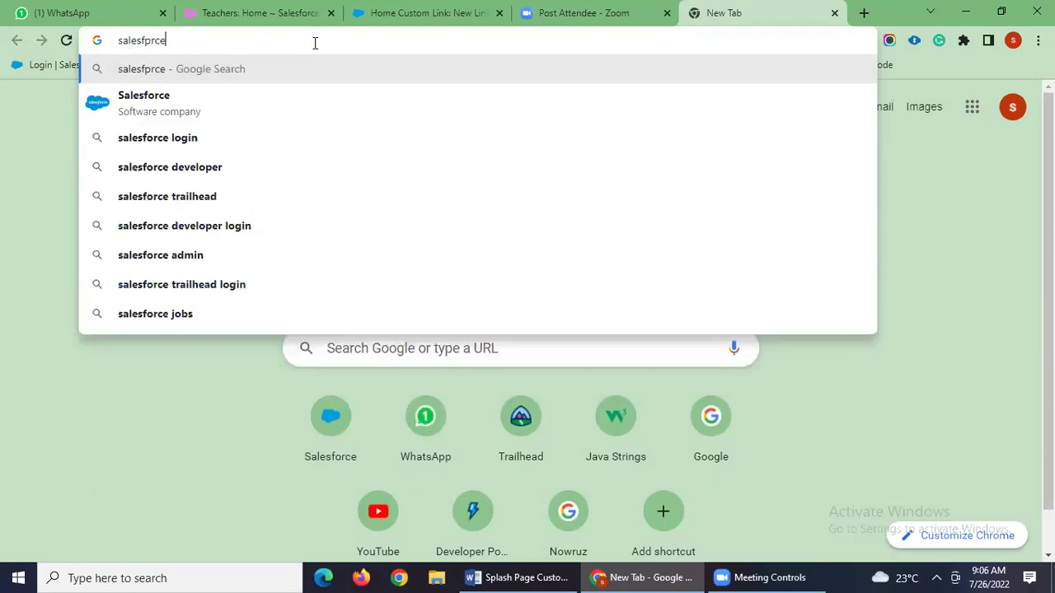
pyautogui.press('BackSpace')
pyautogui.press('BackSpace')
pyautogui.press('BackSpace')
pyautogui.press('BackSpace')
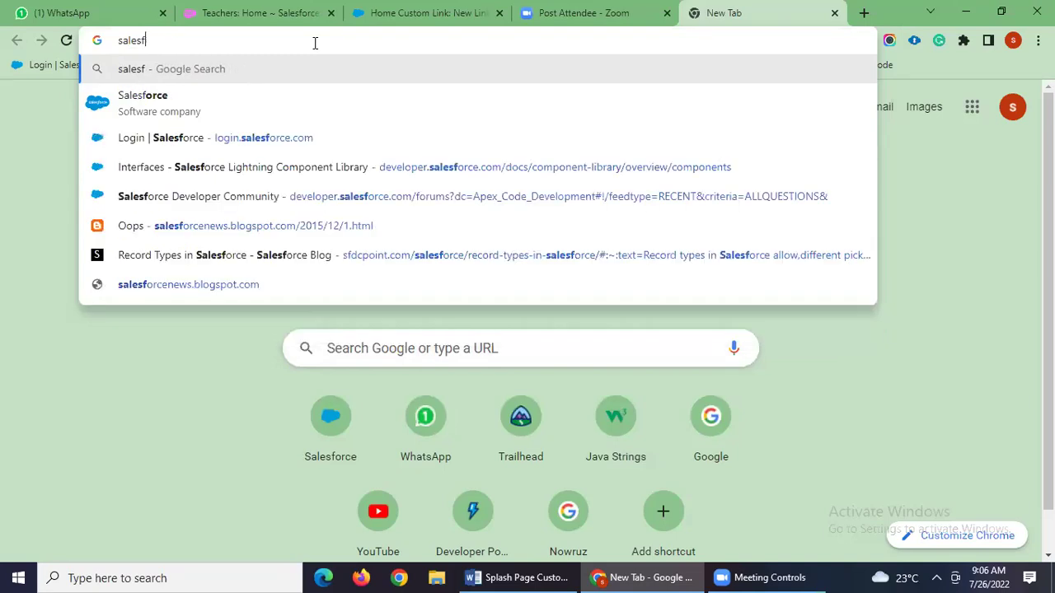
pyautogui.write('orce')
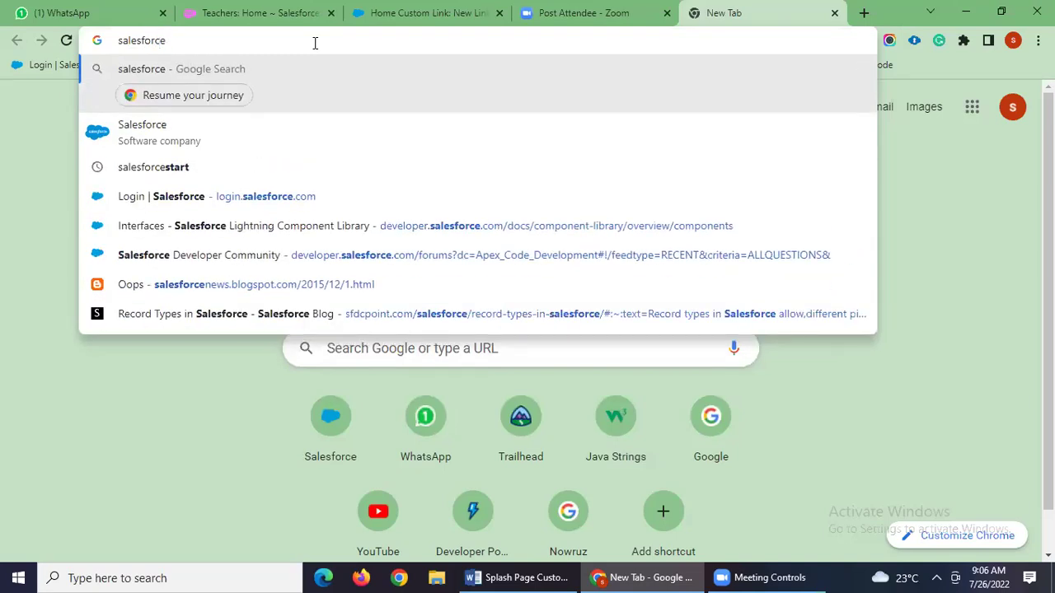
pyautogui.write('start')
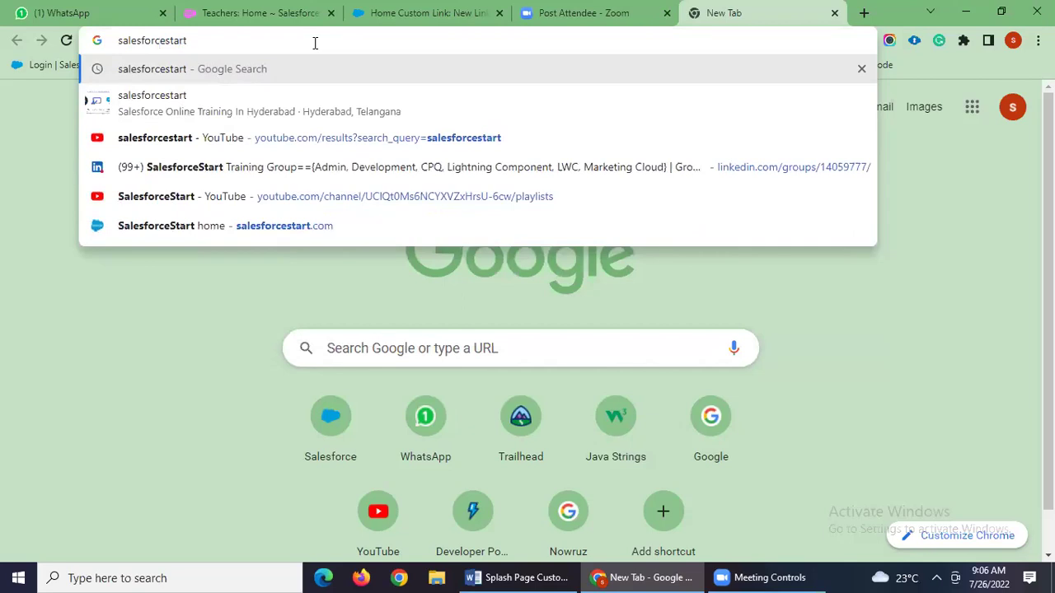
pyautogui.press('Return')
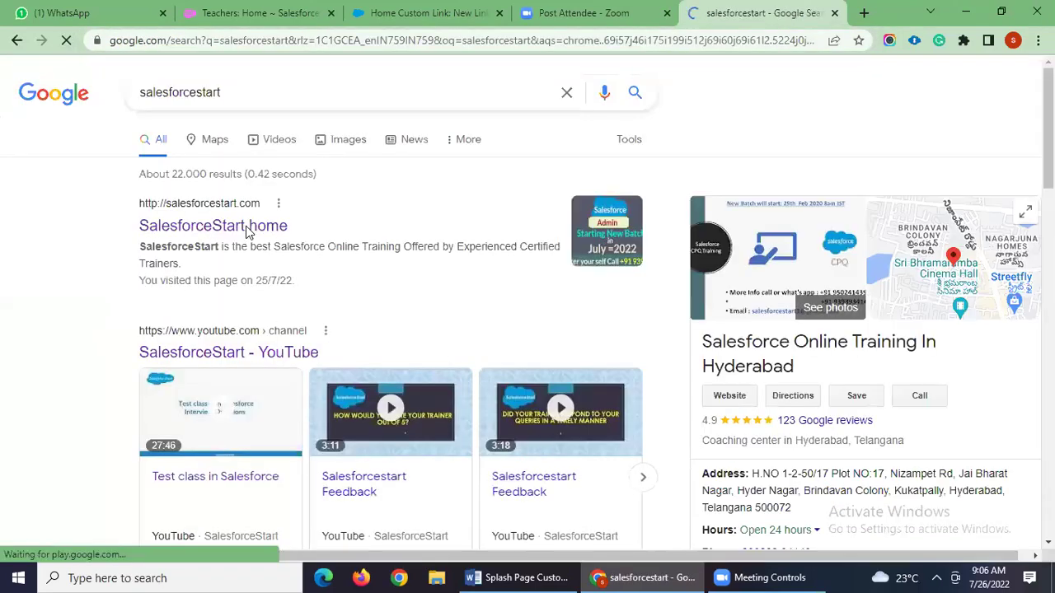
pyautogui.click(248, 227)
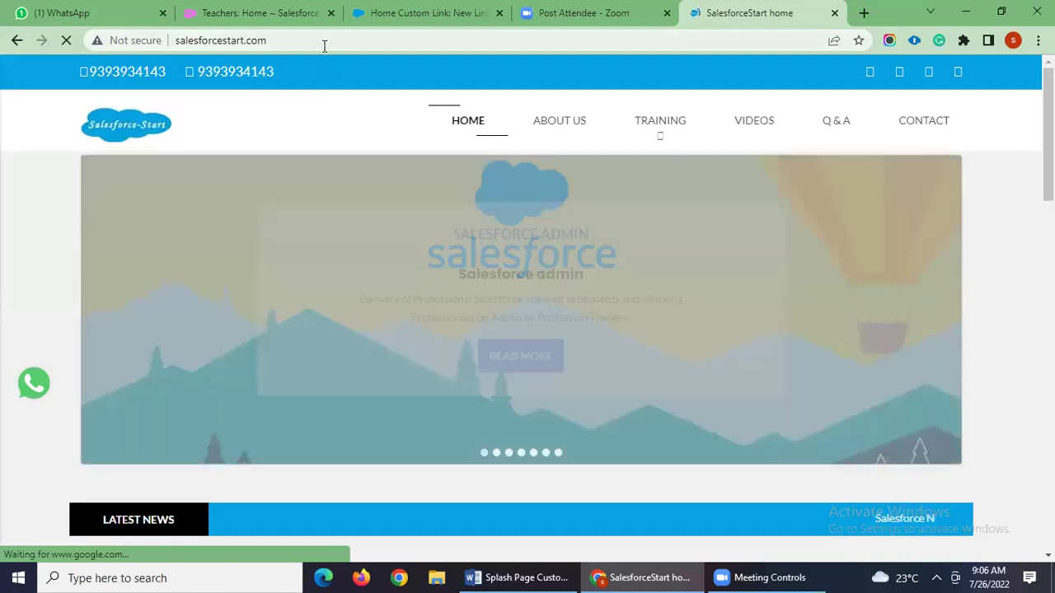
pyautogui.click(324, 41)
pyautogui.hotkey('ctrl', 'c')
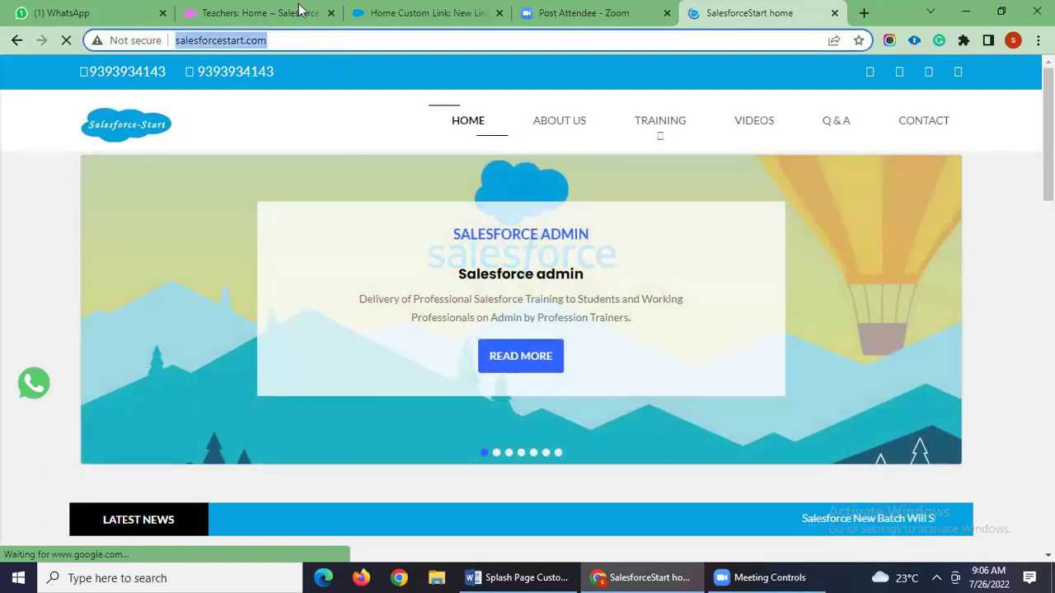
pyautogui.click(433, 12)
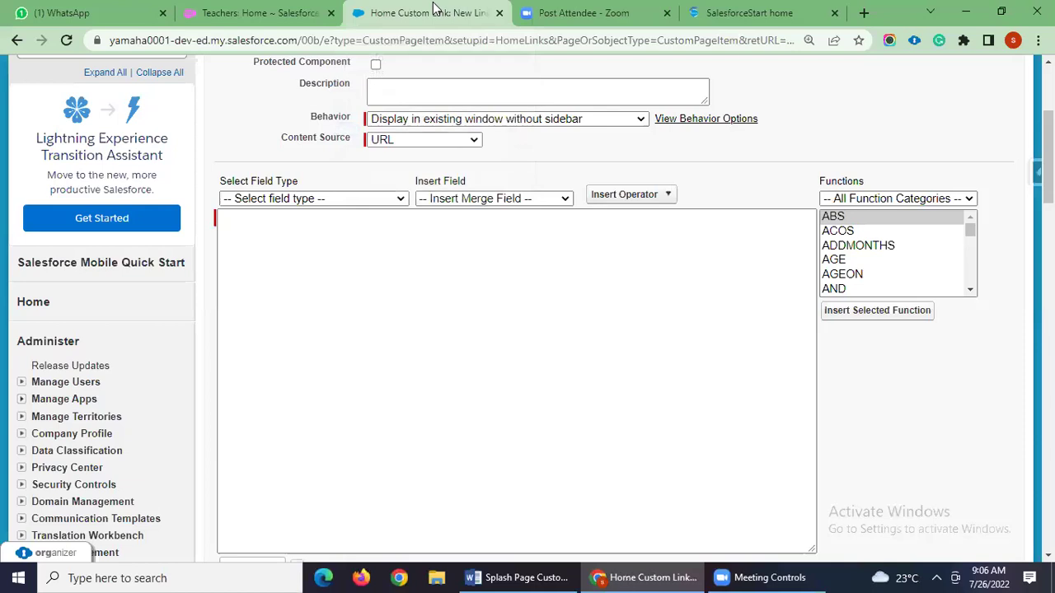
pyautogui.click(368, 276)
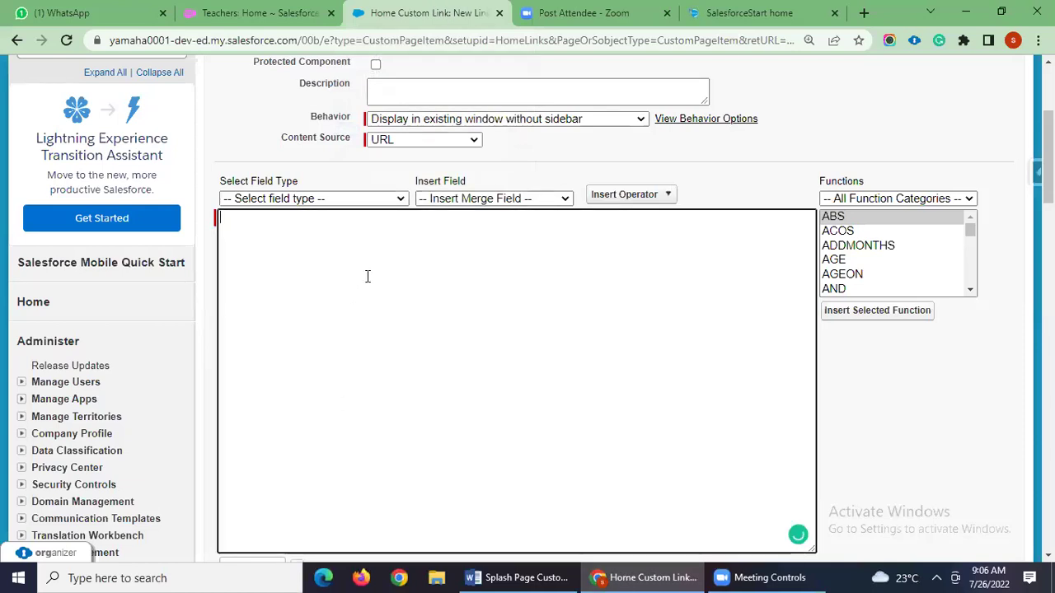
pyautogui.hotkey('ctrl', 'v')
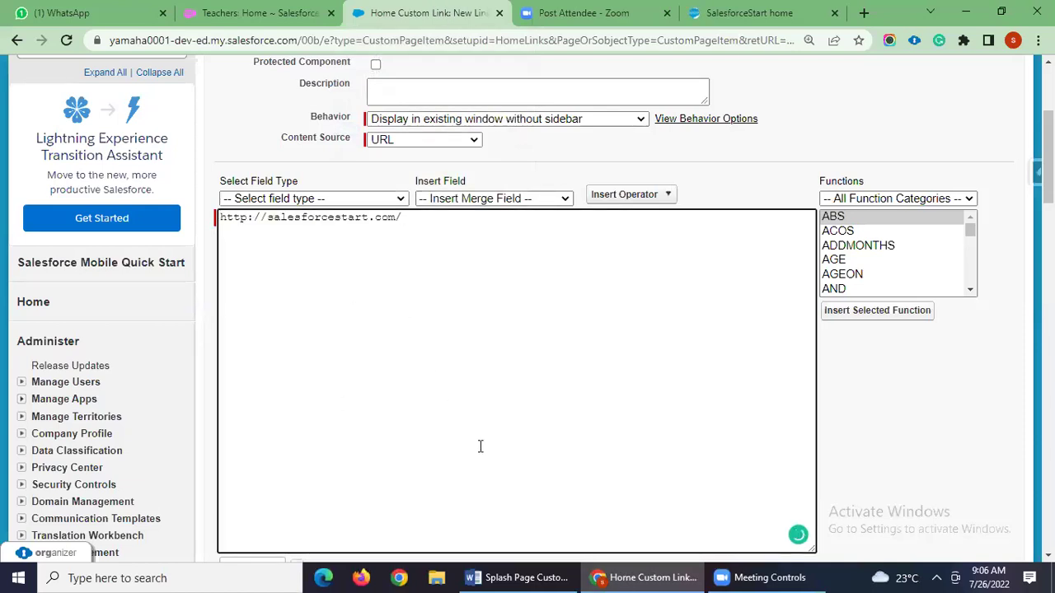
# - Recheck the SalesforceStart site and the link settings, and save the Home custom link
pyautogui.scroll(-2, 480, 446)
pyautogui.click(750, 13)
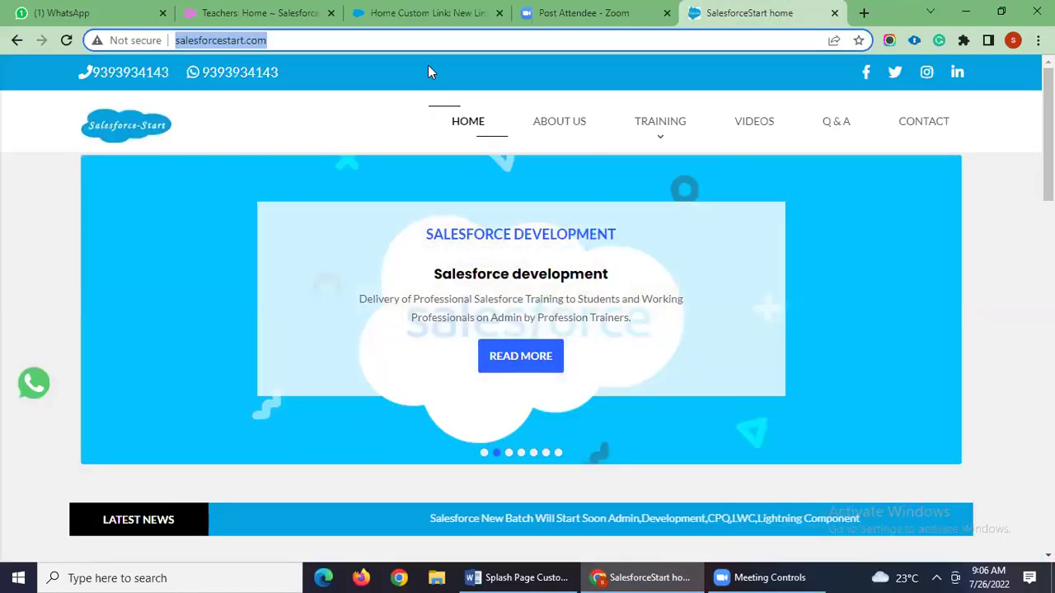
pyautogui.click(420, 12)
pyautogui.scroll(-2, 478, 323)
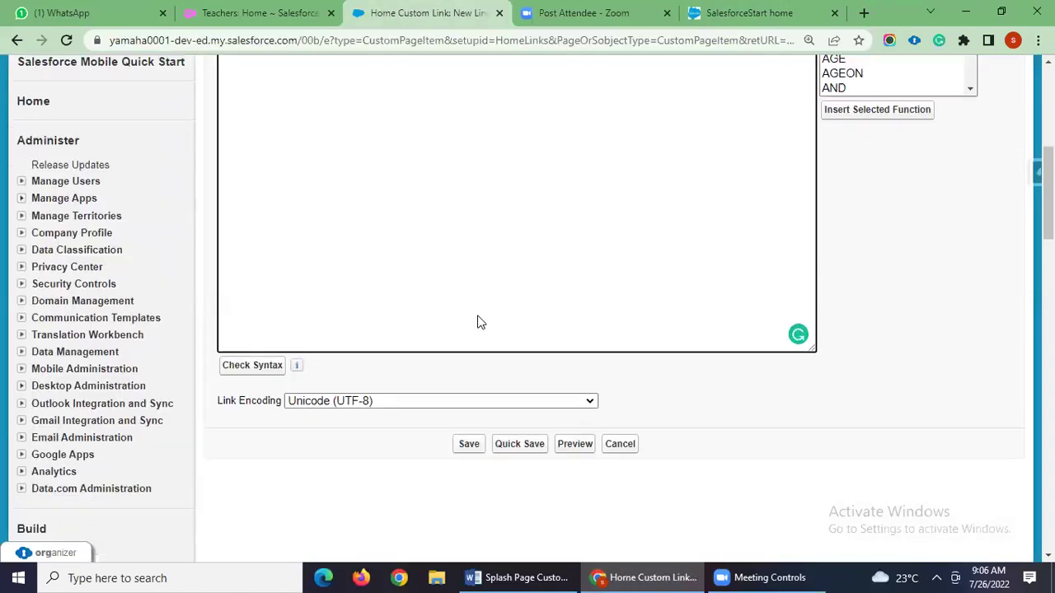
pyautogui.scroll(4, 396, 393)
pyautogui.scroll(1, 402, 395)
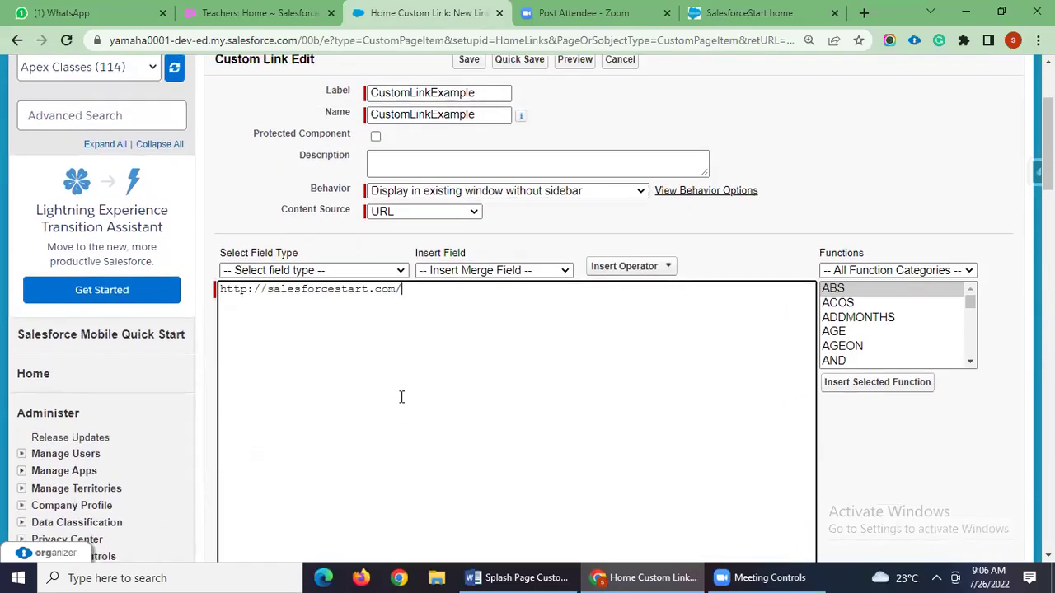
pyautogui.scroll(-5, 401, 396)
pyautogui.scroll(1, 495, 395)
pyautogui.click(468, 338)
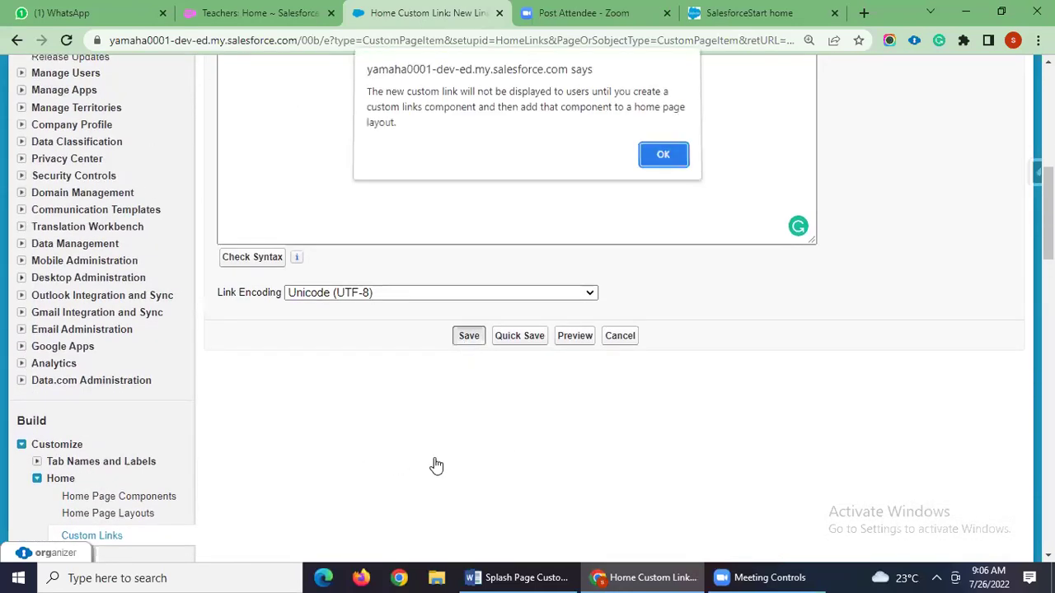
pyautogui.click(664, 158)
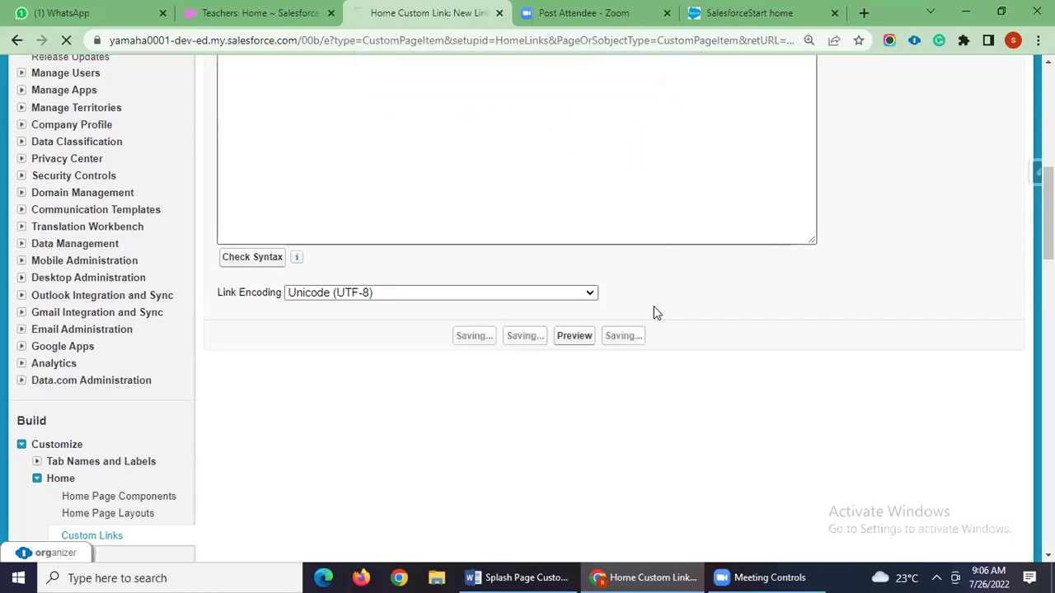
# - Check the saved link's details and the splash page steps in the Word document, and return to Salesforce in Chrome
pyautogui.scroll(4, 656, 371)
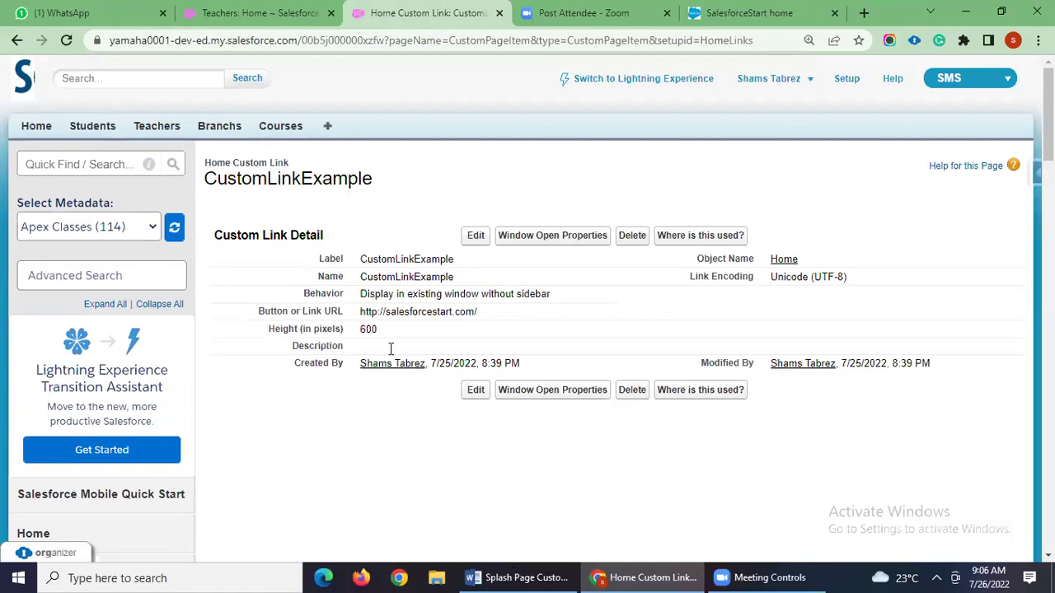
pyautogui.hotkey('alt', 'Tab')
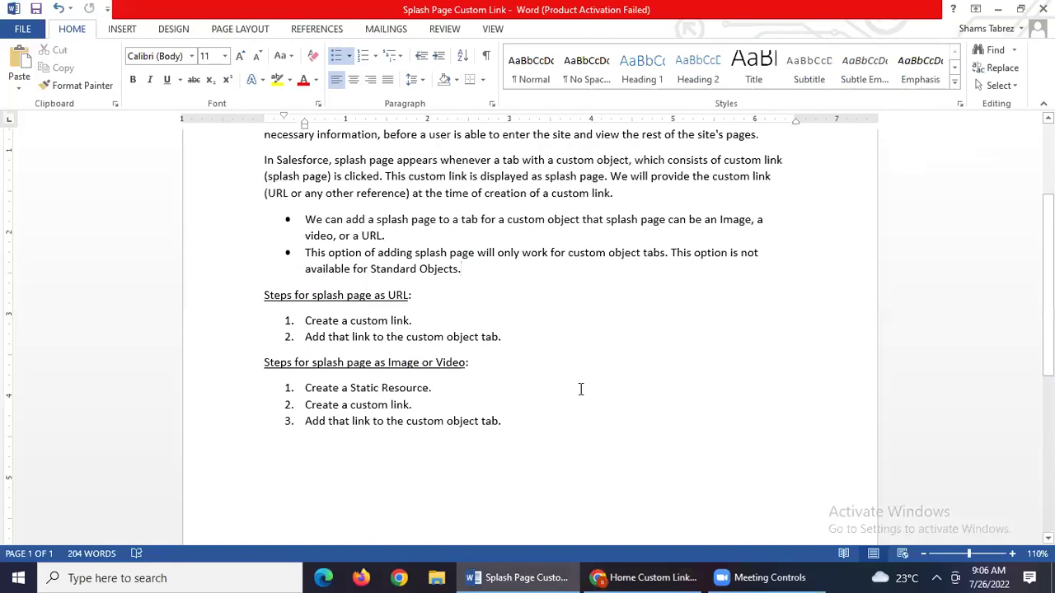
pyautogui.hotkey('alt', 'Tab')
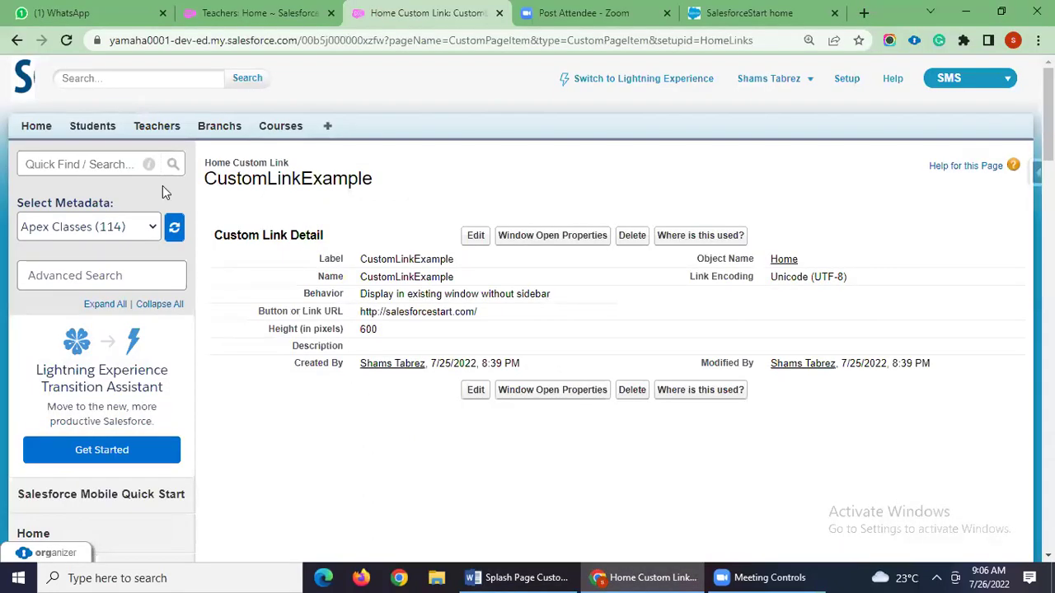
# - Find the custom tabs setup by searching for "tabs" and open the Teachers custom object tab for editing
pyautogui.click(83, 164)
pyautogui.write('tab')
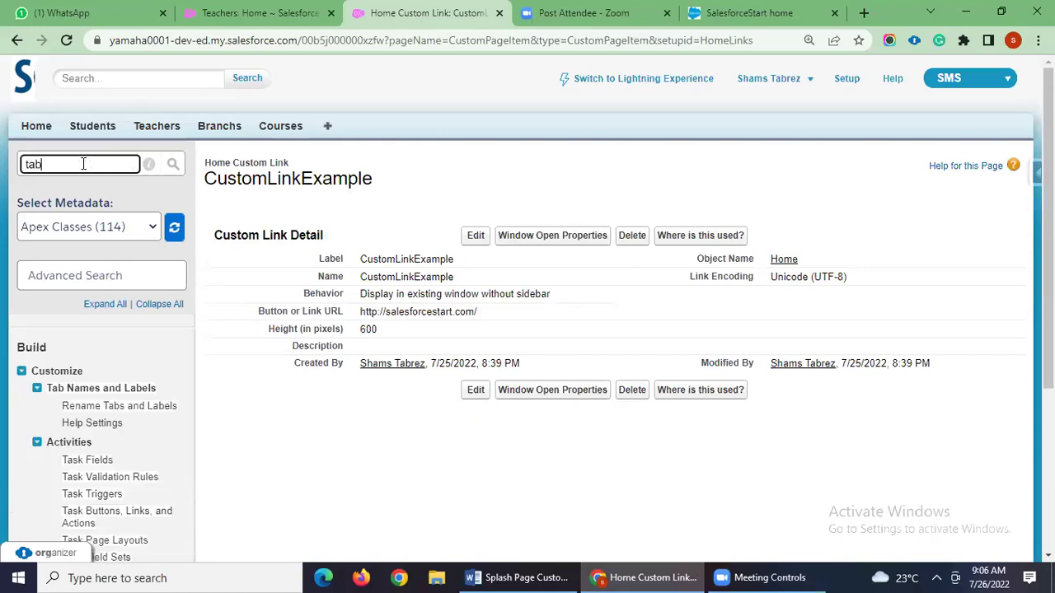
pyautogui.write('s')
pyautogui.click(66, 452)
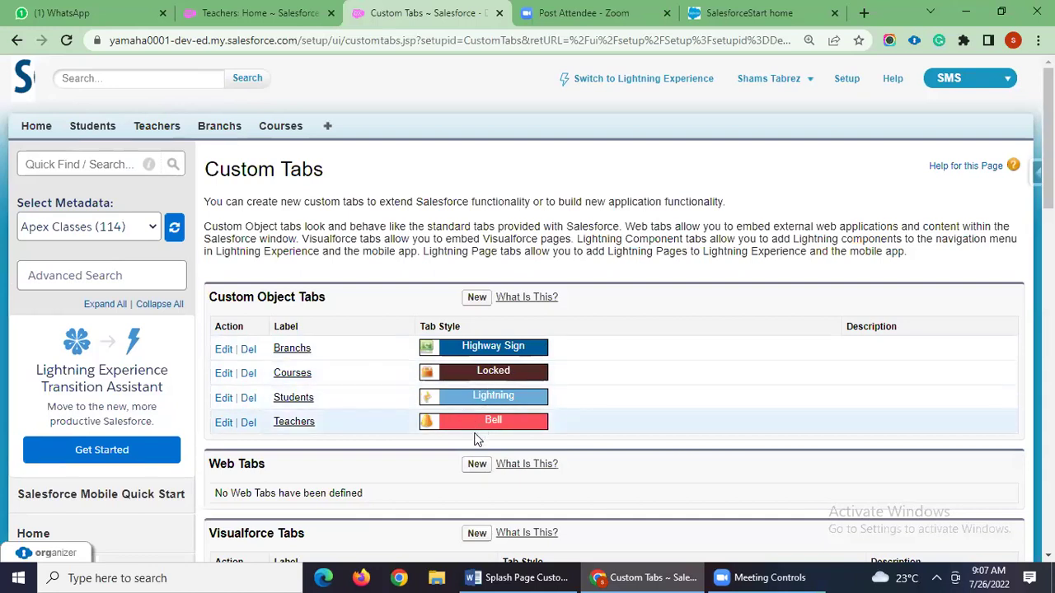
pyautogui.click(224, 422)
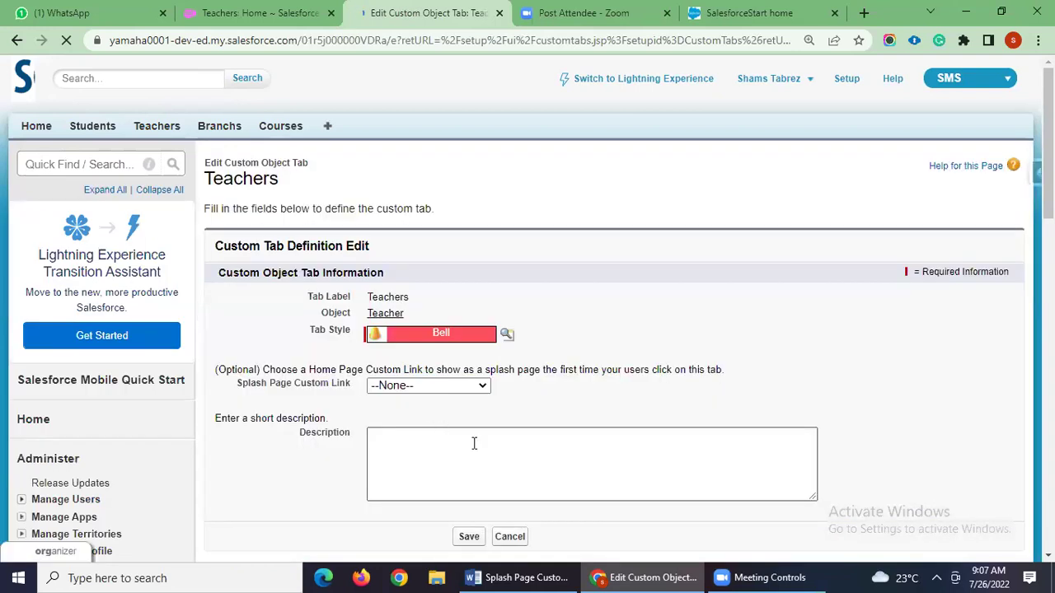
# - Set the Teachers tab's splash page custom link to CustomLinkExample and save the tab
pyautogui.scroll(-1, 401, 431)
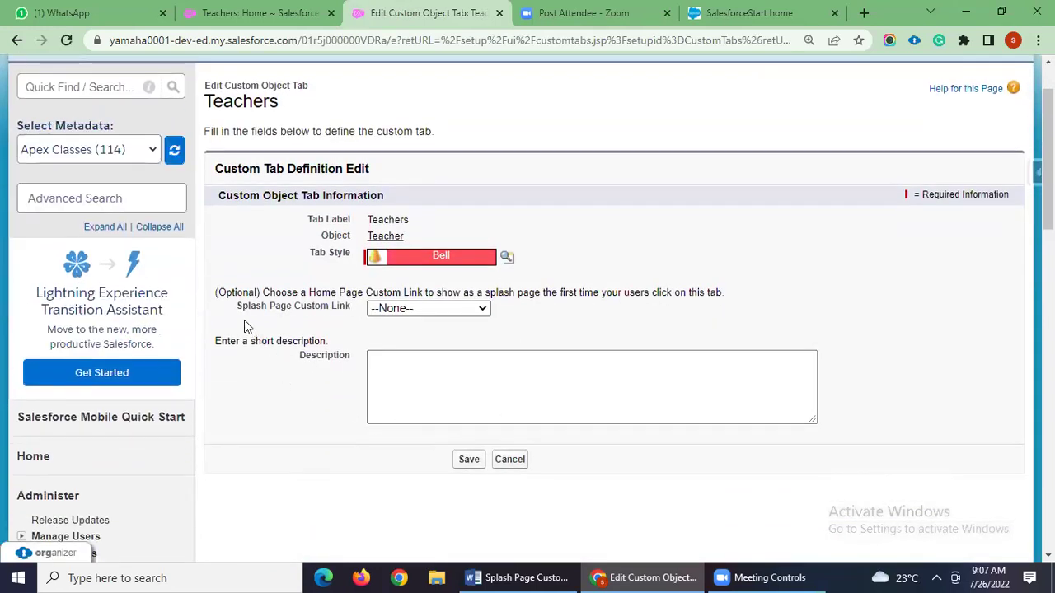
pyautogui.moveTo(236, 307); pyautogui.dragTo(306, 318)
pyautogui.click(336, 336)
pyautogui.click(434, 312)
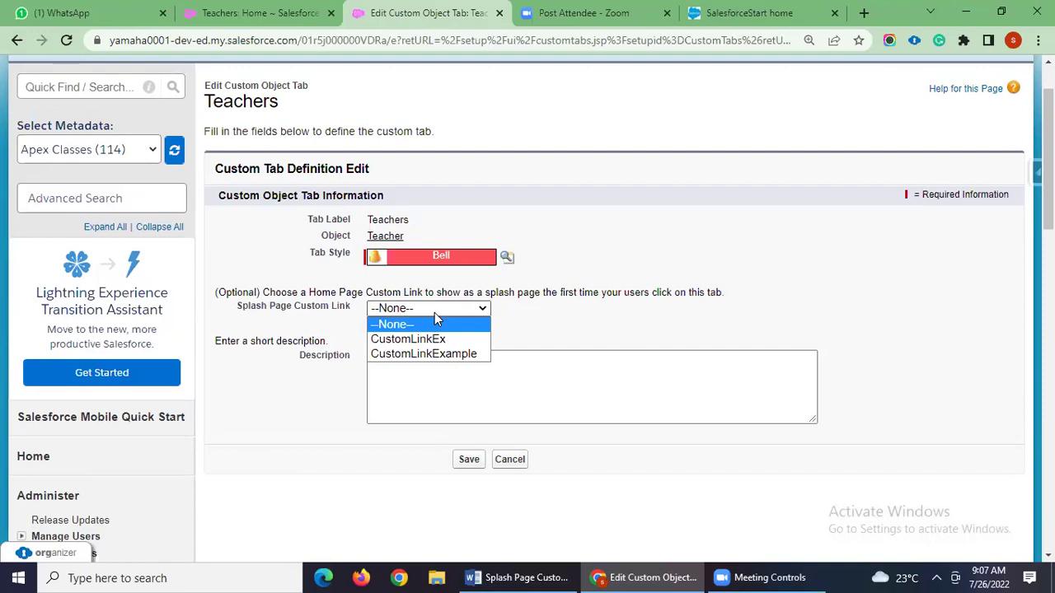
pyautogui.click(445, 353)
pyautogui.click(567, 337)
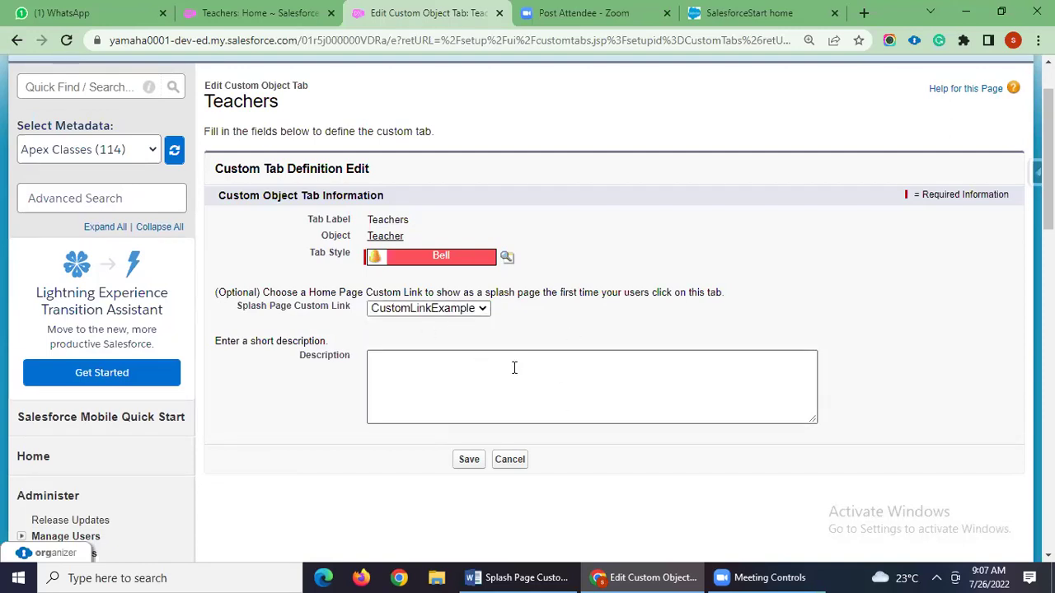
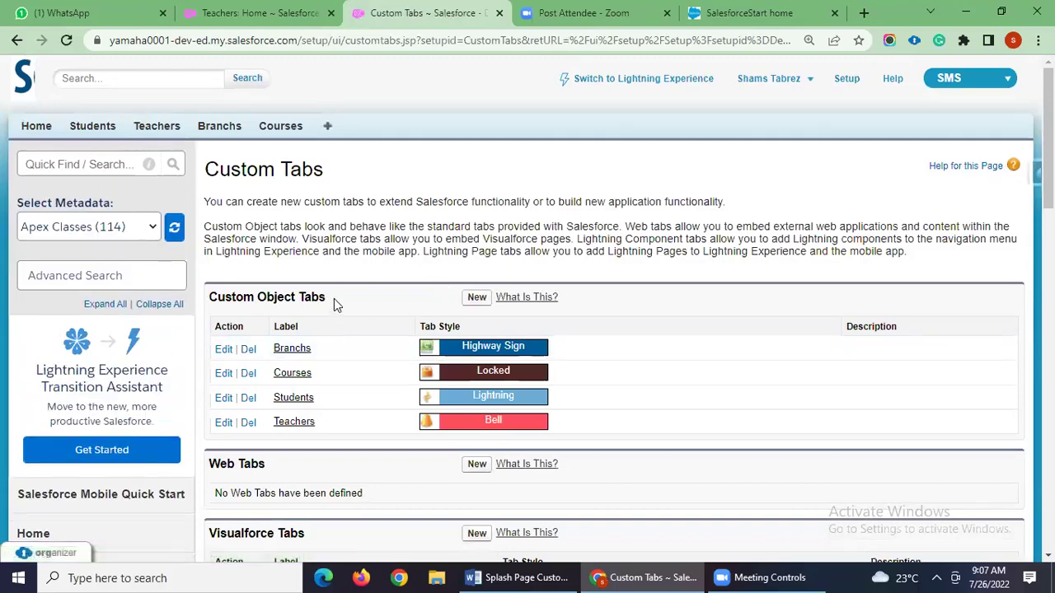
# - Reload the Teachers home page, reopen the Teachers tab to check its splash page, and compare it with the SalesforceStart site
pyautogui.click(225, 5)
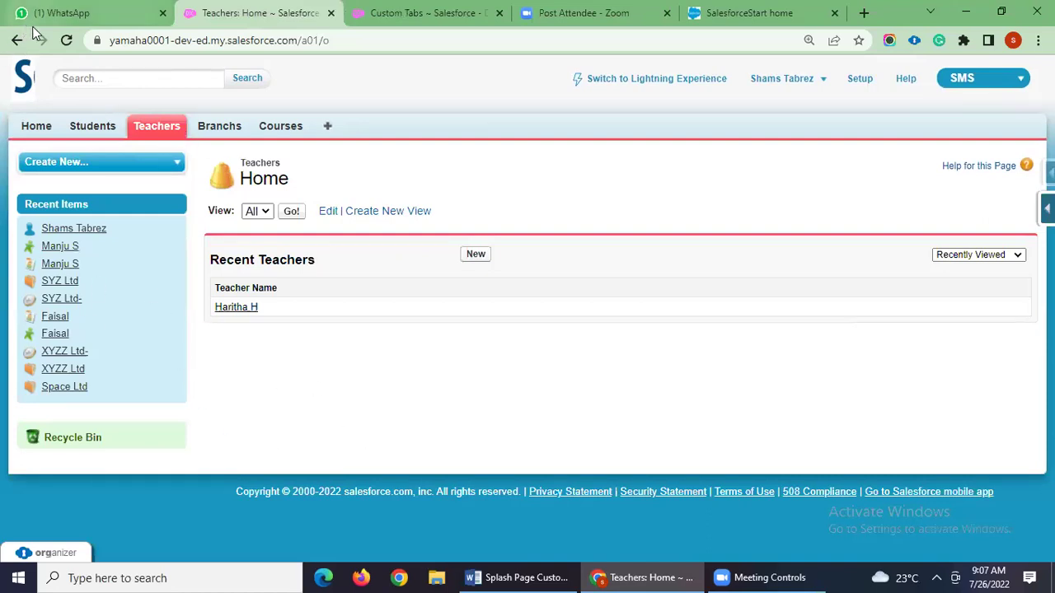
pyautogui.click(67, 39)
pyautogui.click(359, 10)
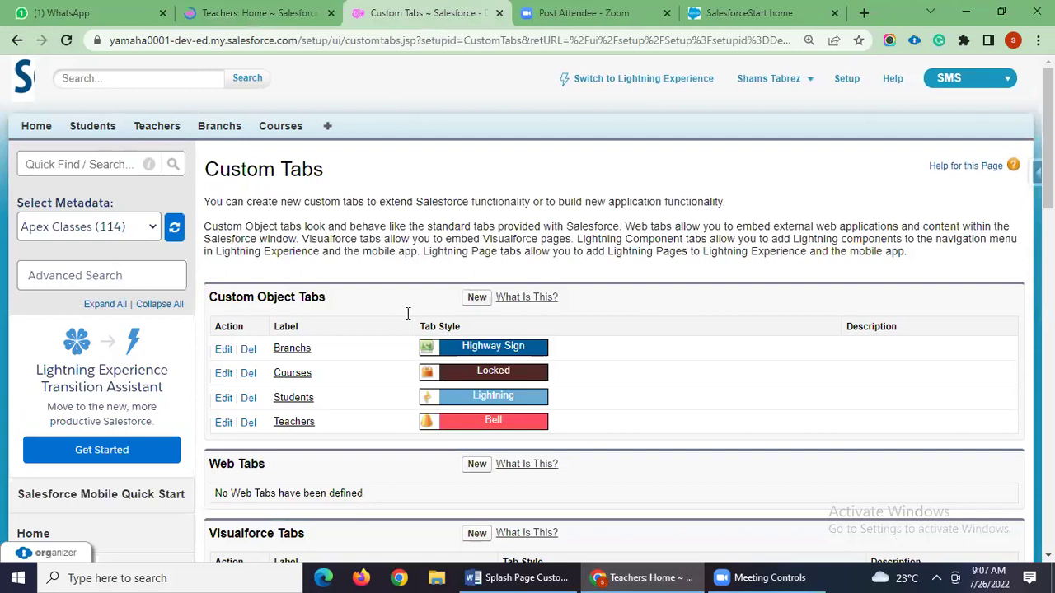
pyautogui.hotkey('ctrl', 'shift', 'Tab')
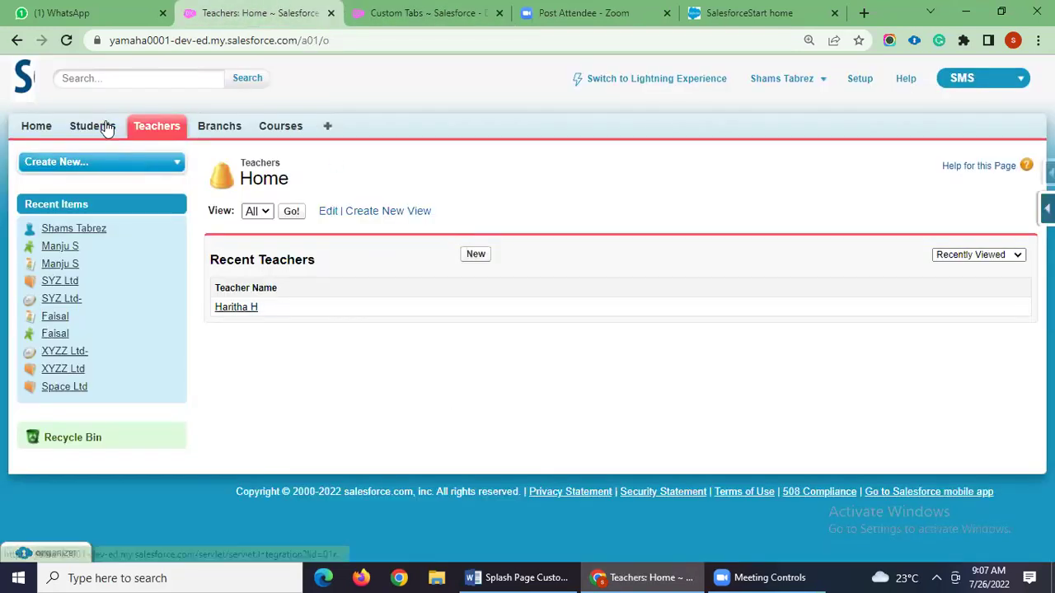
pyautogui.click(227, 130)
pyautogui.click(163, 130)
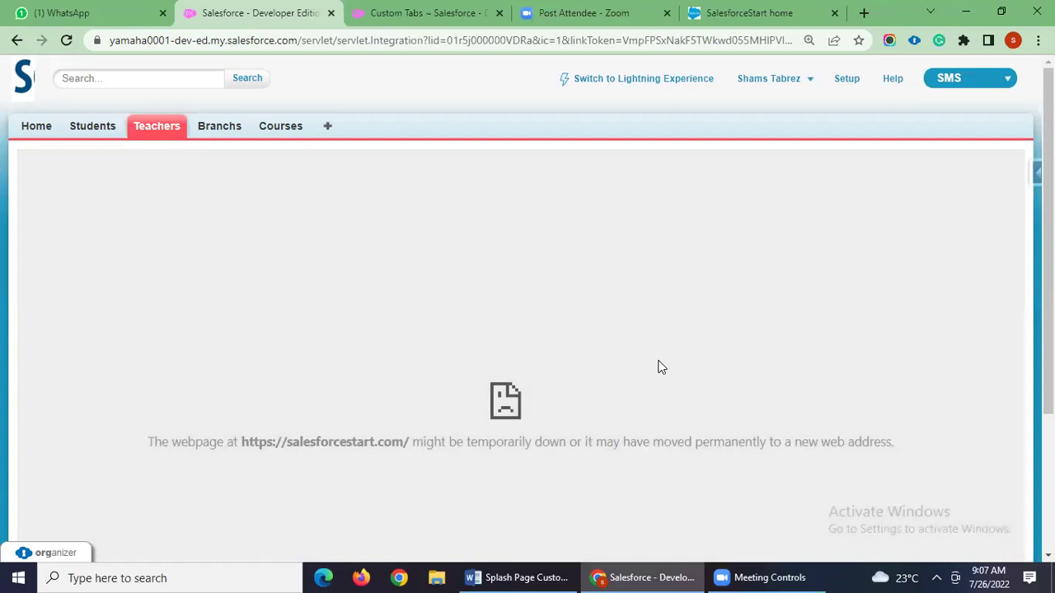
pyautogui.scroll(-1, 659, 367)
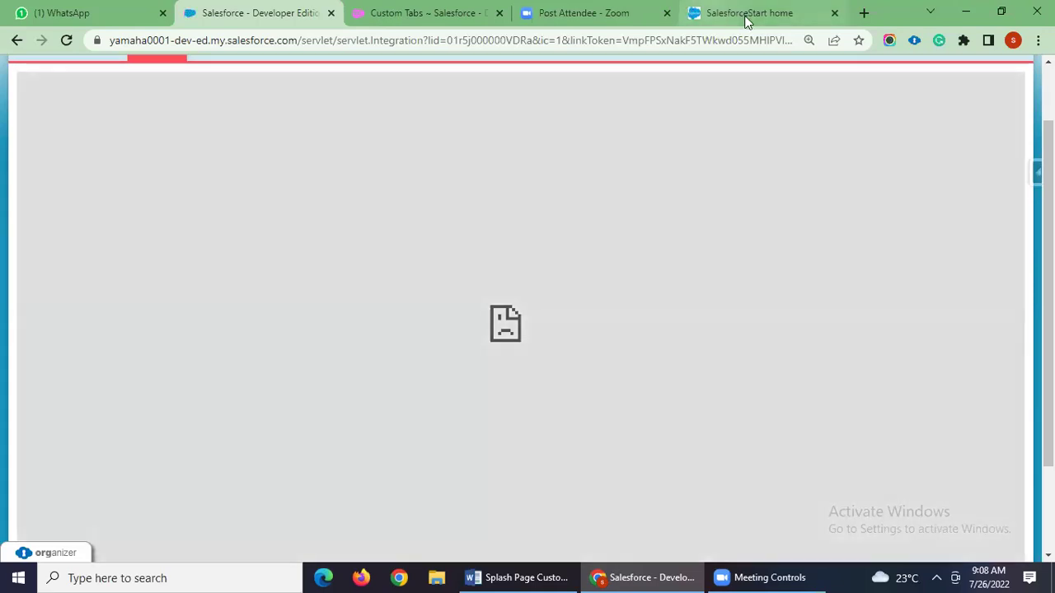
pyautogui.click(745, 14)
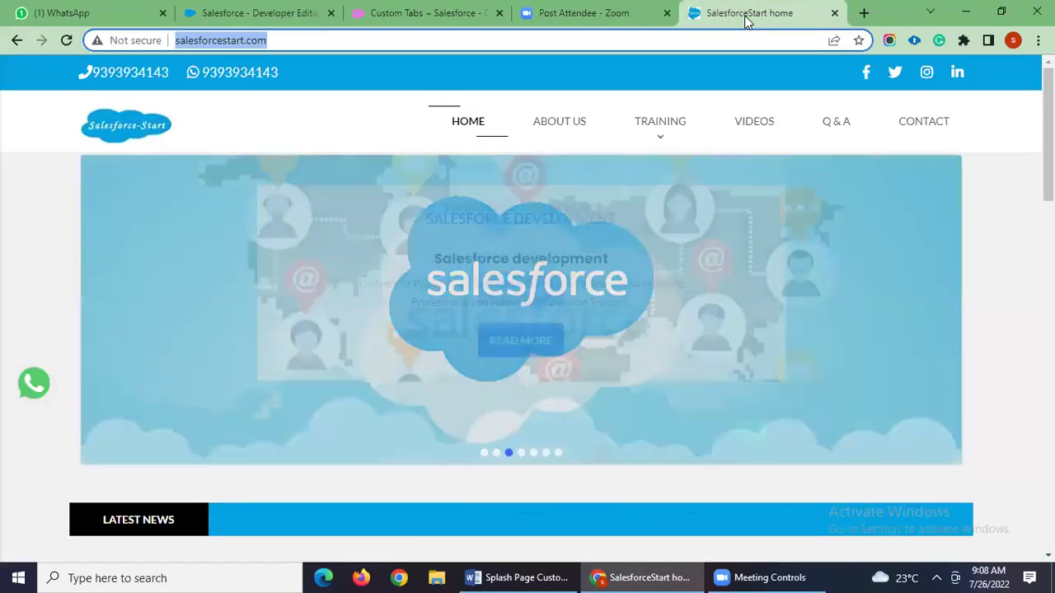
pyautogui.click(293, 22)
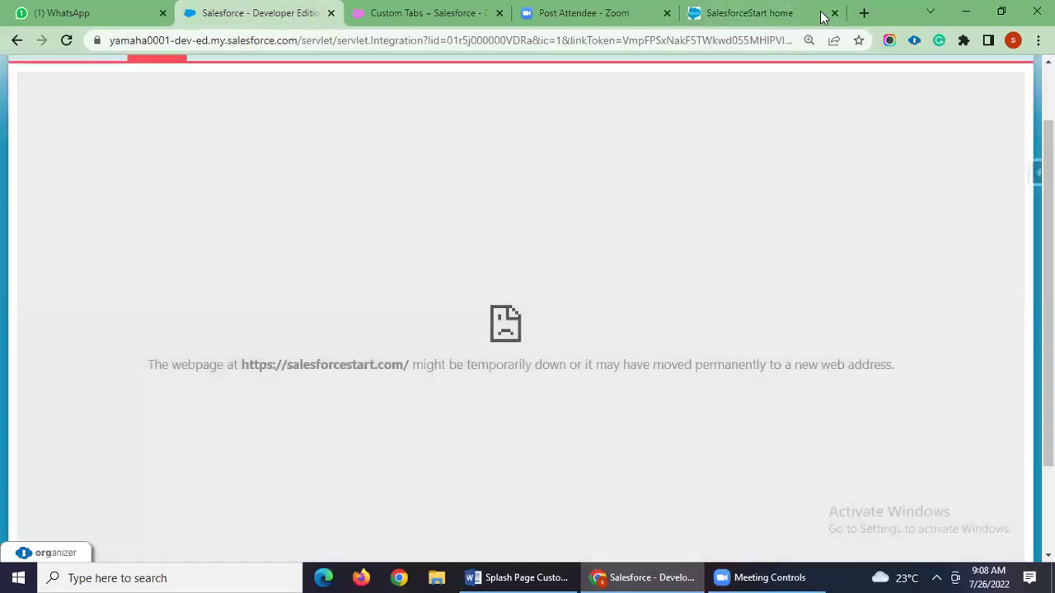
# - Open the Oops page of the Salesforce Interview Questions blog in a new browser tab and copy its address
pyautogui.click(861, 13)
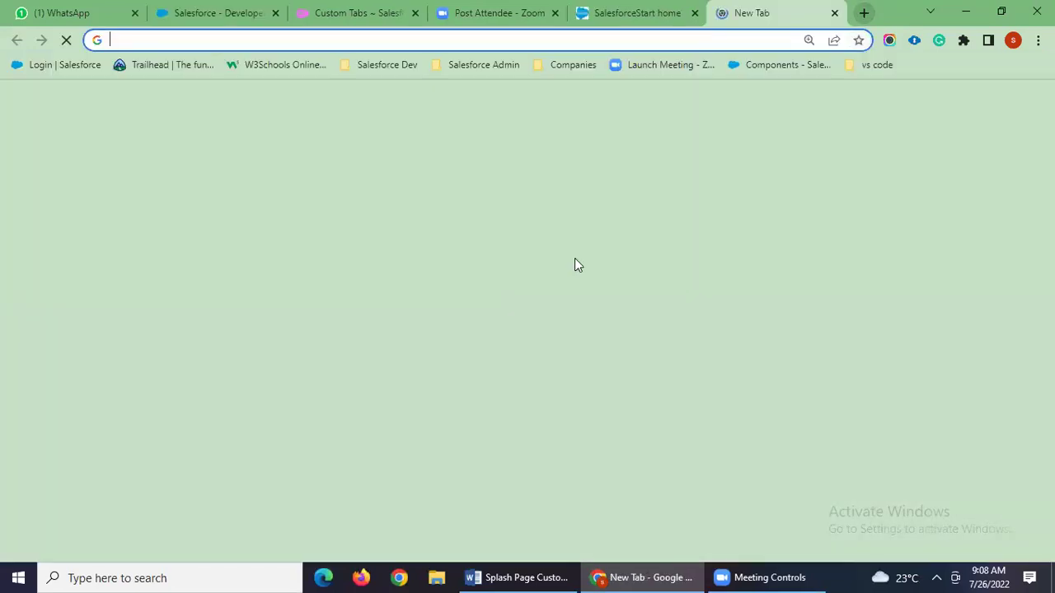
pyautogui.write('blog')
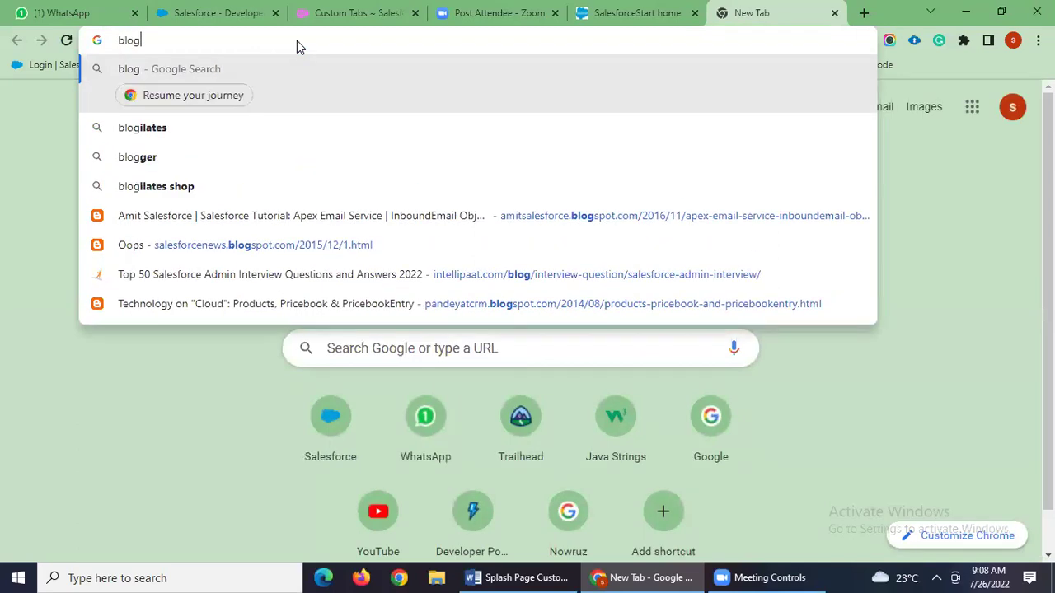
pyautogui.click(261, 188)
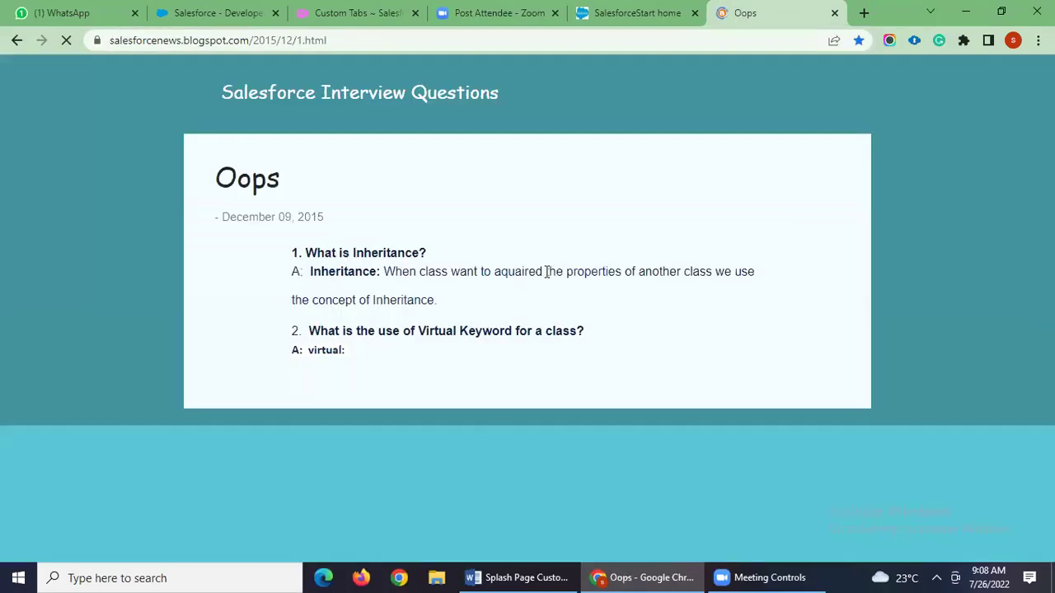
pyautogui.click(393, 37)
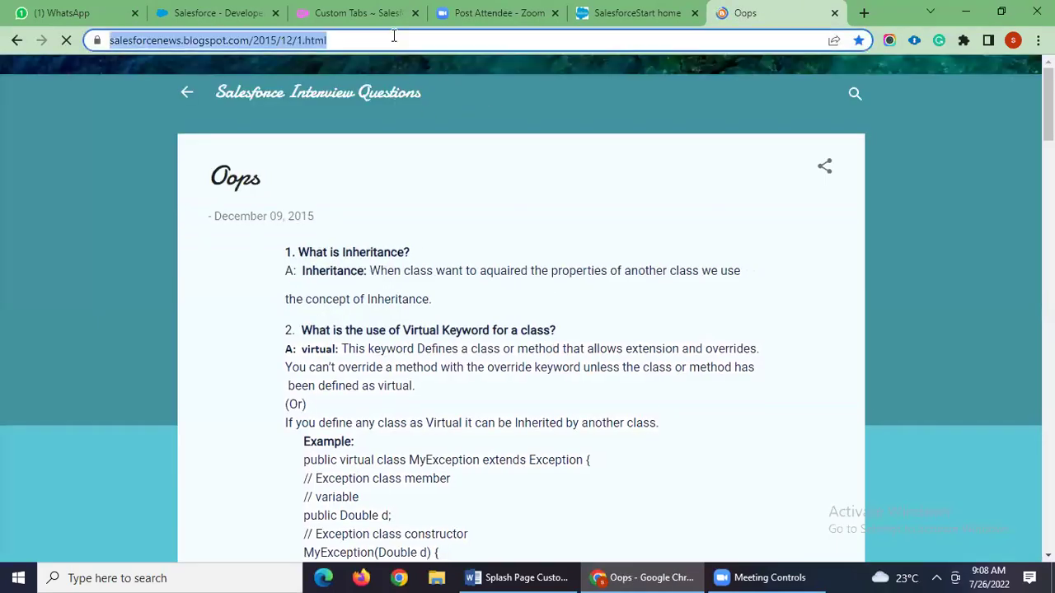
# - Return to Salesforce setup, search for "custom link", and open CustomLinkExample from the Home custom links
pyautogui.click(214, 13)
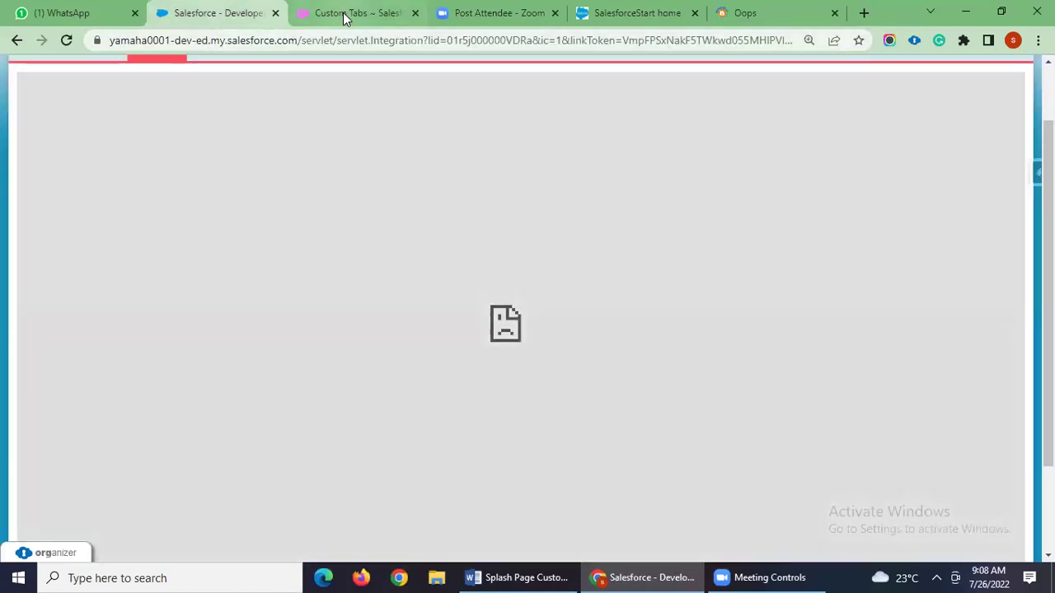
pyautogui.click(342, 13)
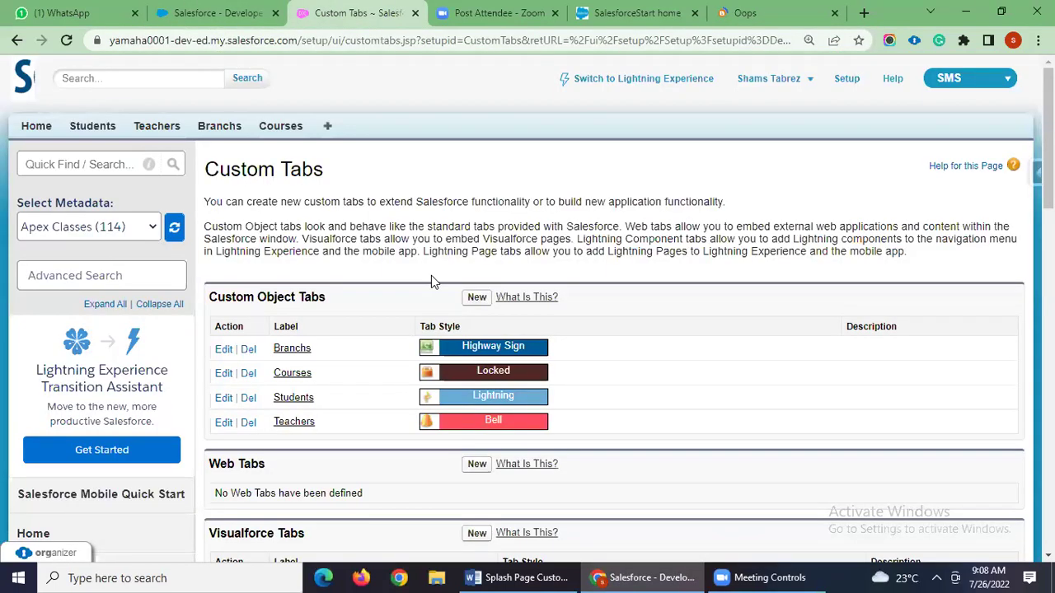
pyautogui.click(80, 165)
pyautogui.write('cus')
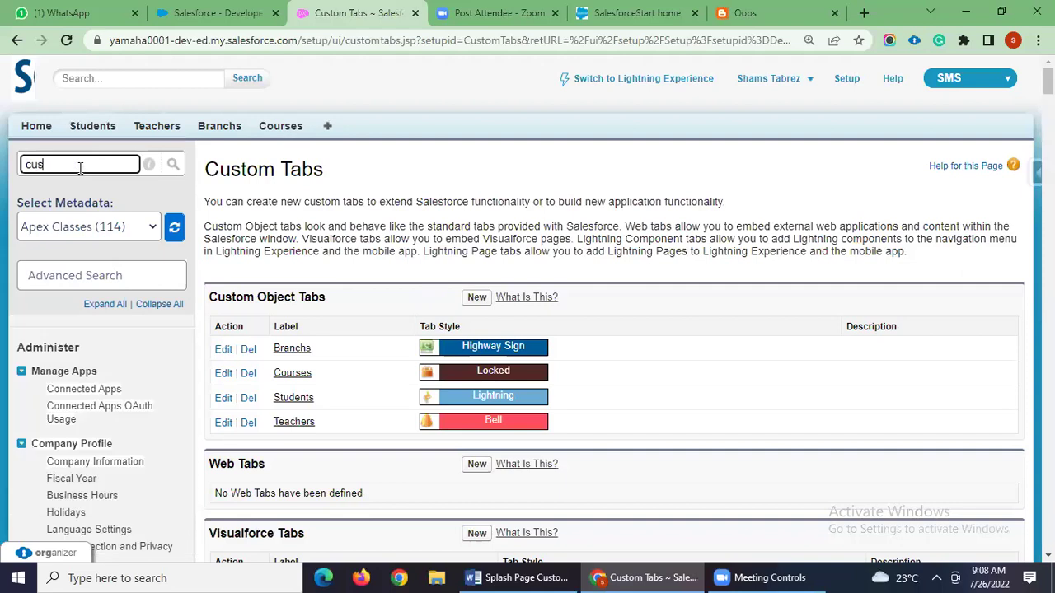
pyautogui.write('tom link')
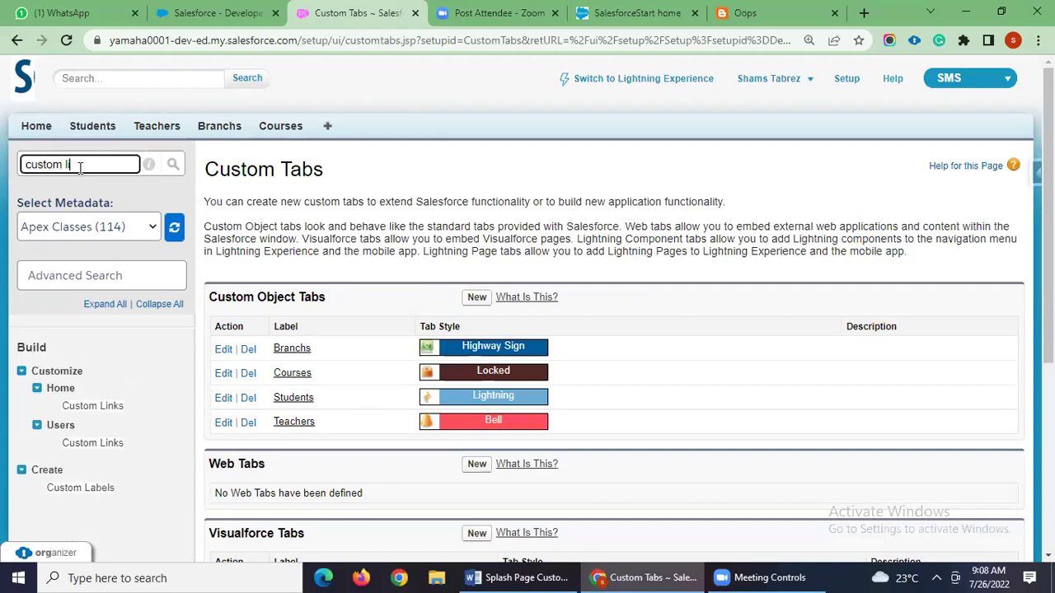
pyautogui.click(74, 407)
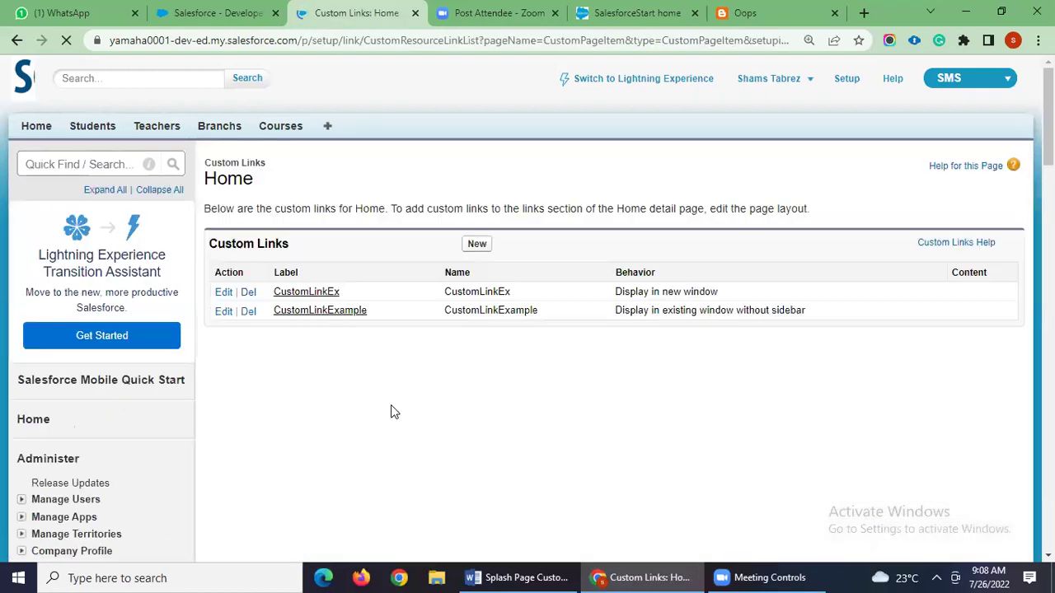
pyautogui.click(344, 312)
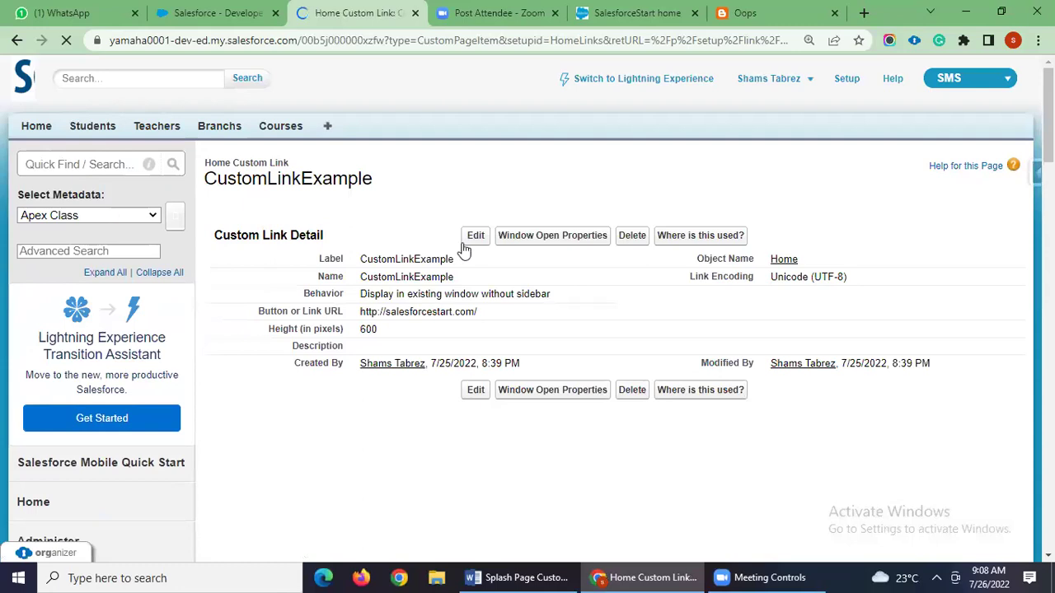
pyautogui.click(533, 392)
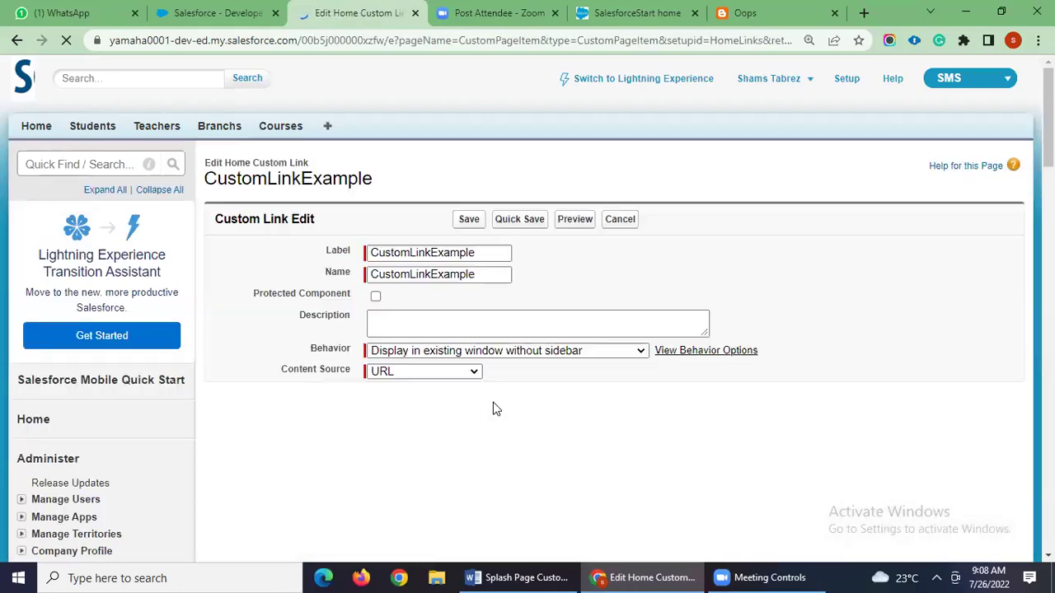
pyautogui.scroll(-2, 494, 404)
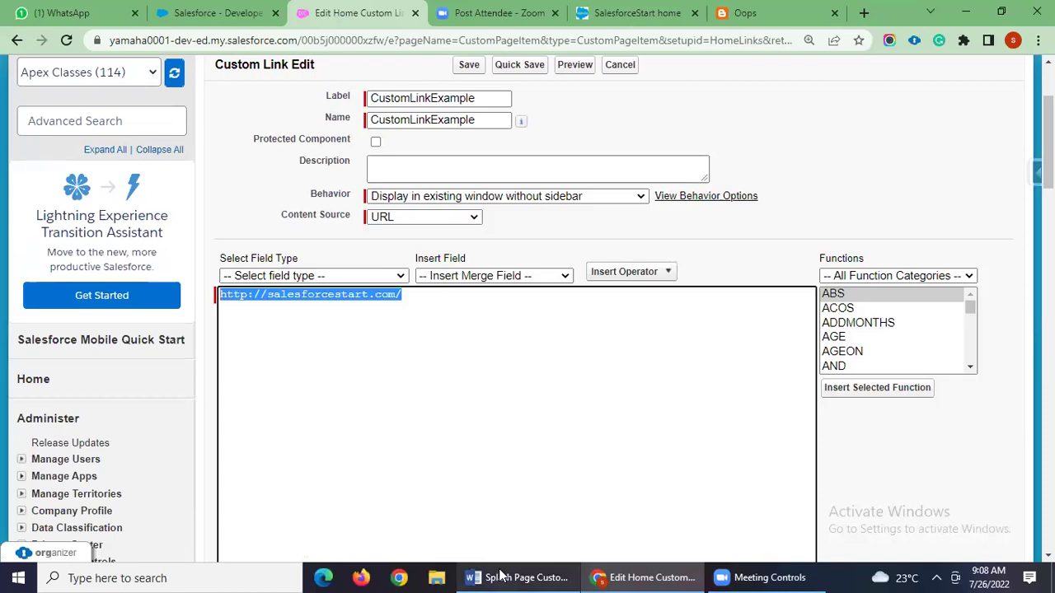
pyautogui.write('https://salesforcemea.com/2016/12/1.html')
pyautogui.scroll(-4, 709, 371)
pyautogui.click(478, 429)
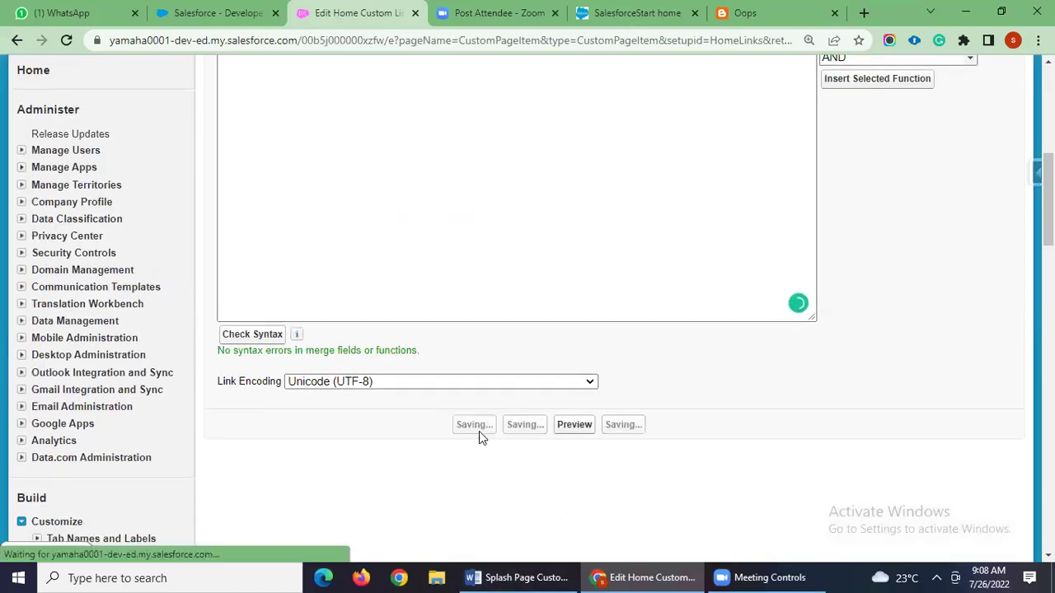
pyautogui.scroll(5, 459, 501)
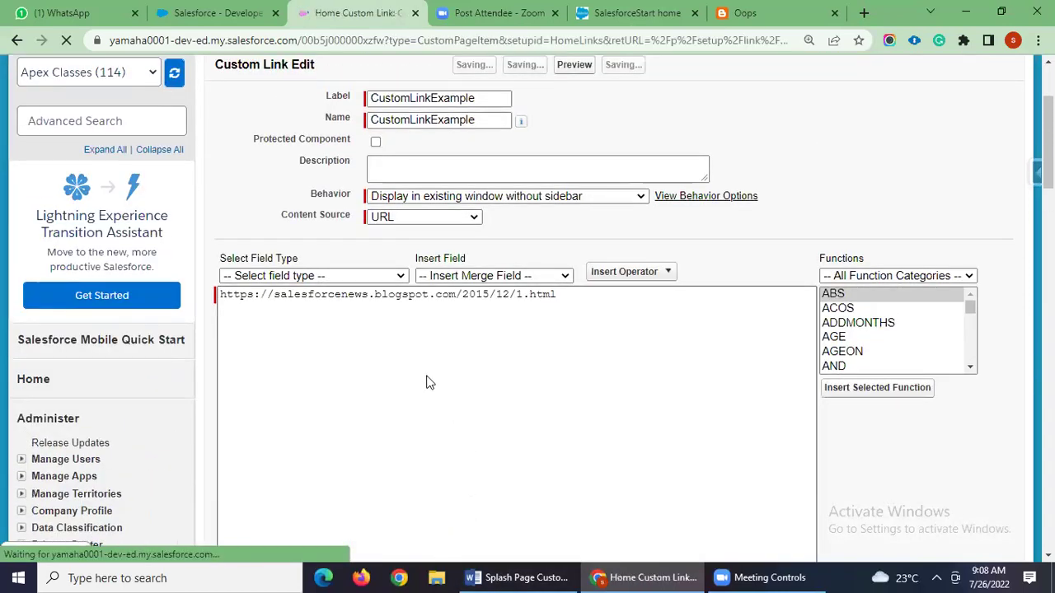
# - Switch to the Branchs tab and back to Teachers, and look through the splash page down to its dismissal options
pyautogui.click(230, 7)
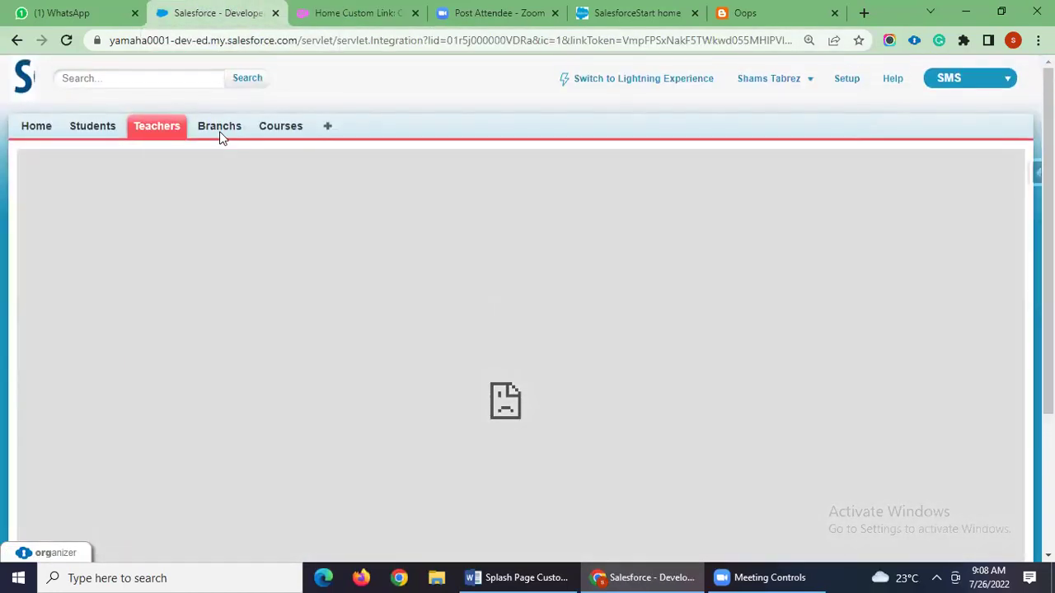
pyautogui.click(220, 129)
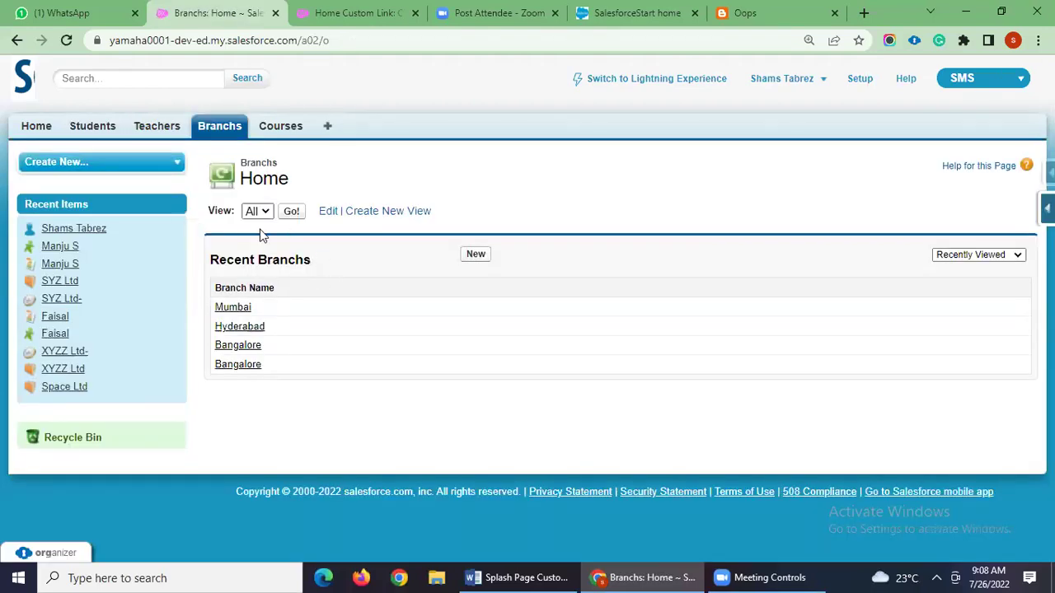
pyautogui.click(169, 128)
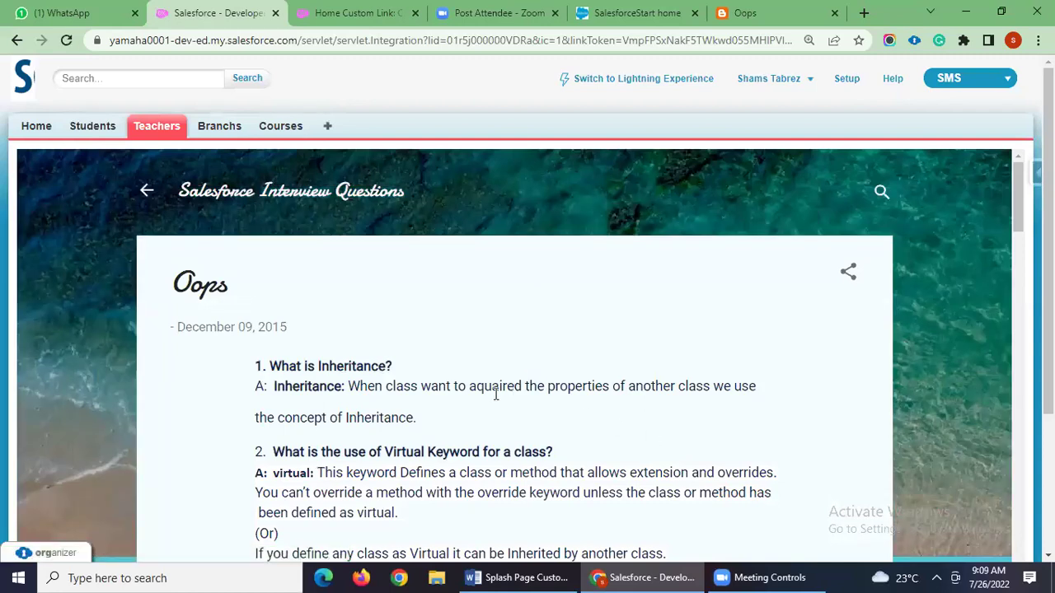
pyautogui.scroll(-1, 492, 394)
pyautogui.scroll(1, 496, 393)
pyautogui.scroll(-4, 495, 394)
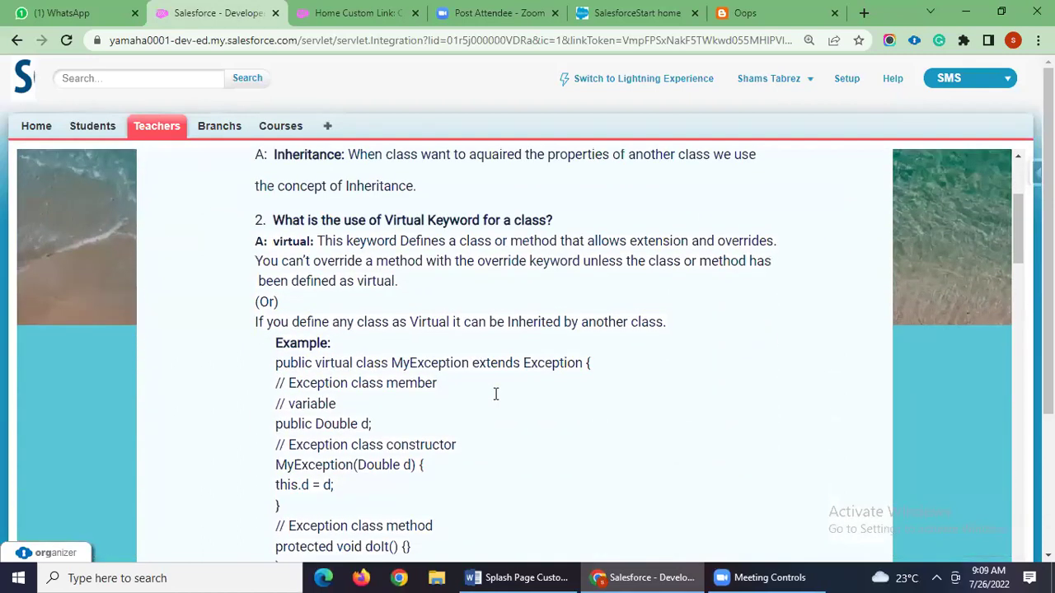
pyautogui.scroll(-1, 495, 394)
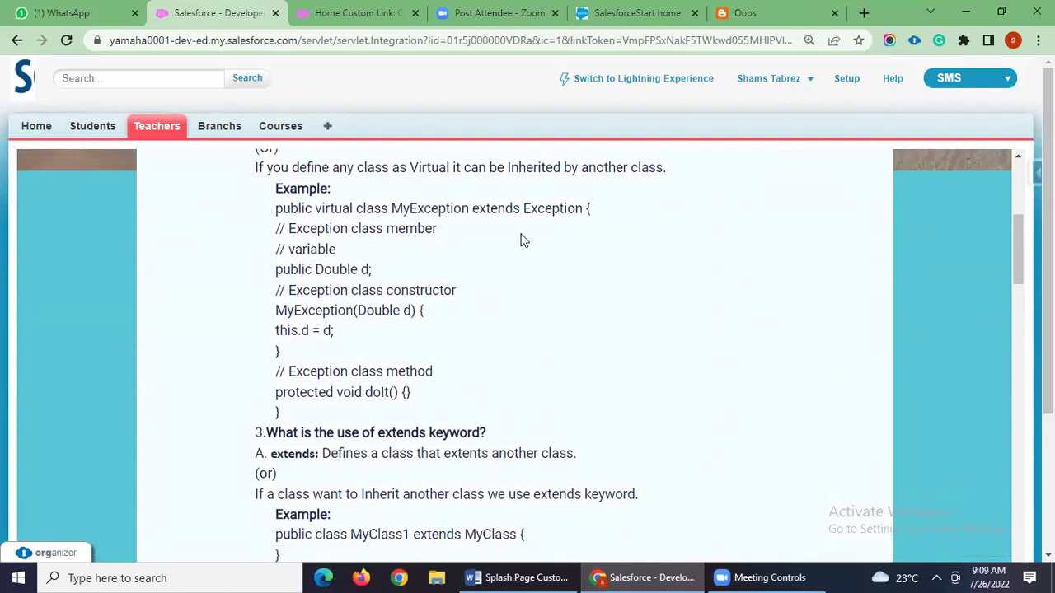
pyautogui.scroll(-6, 558, 359)
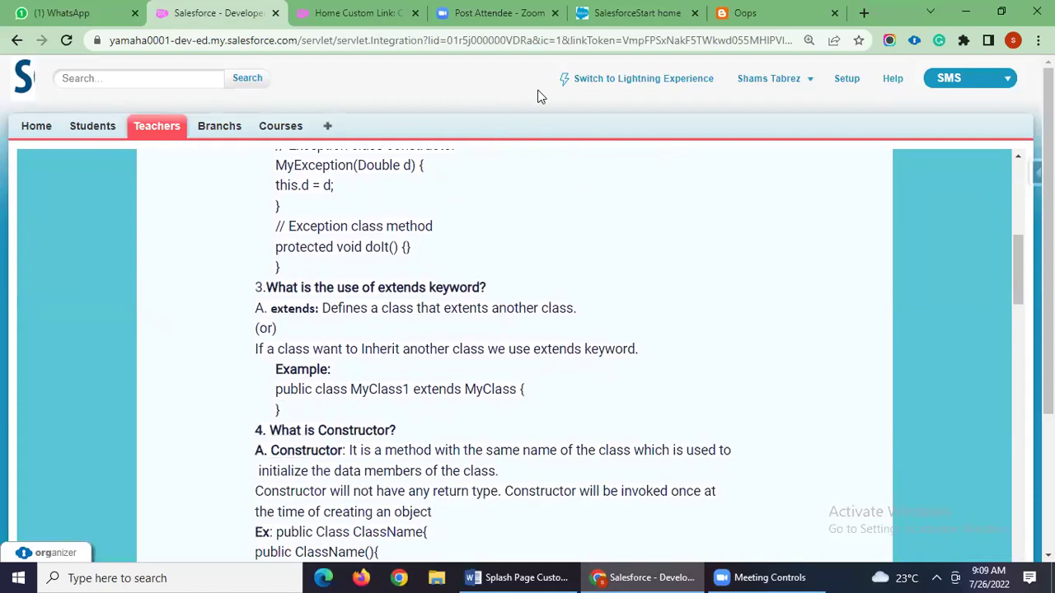
pyautogui.scroll(-3, 602, 288)
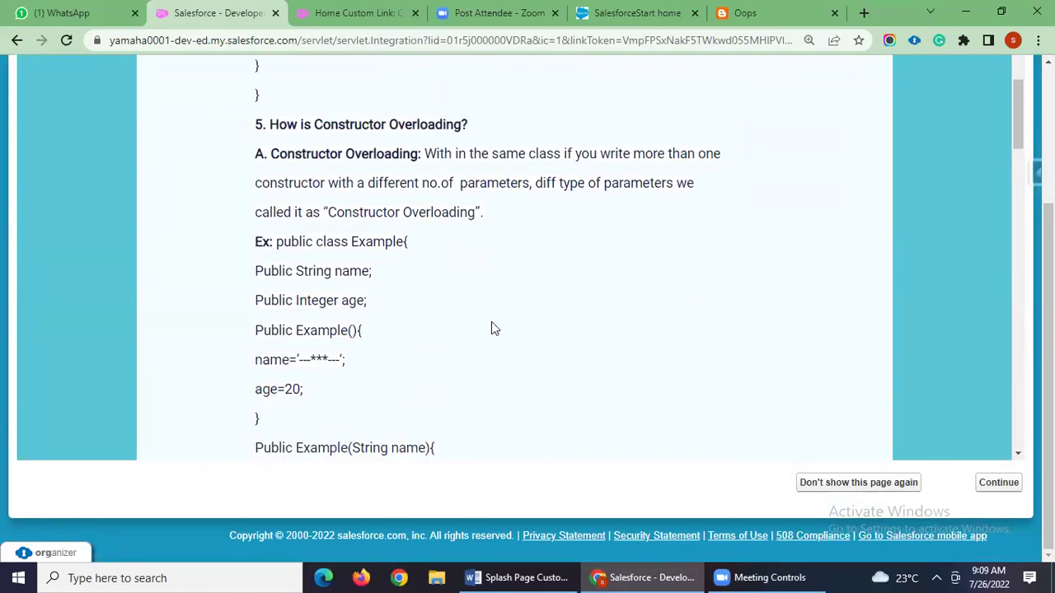
# - Look through the interview questions on the Teachers splash page and continue past it to the Teachers home page
pyautogui.scroll(-5, 506, 338)
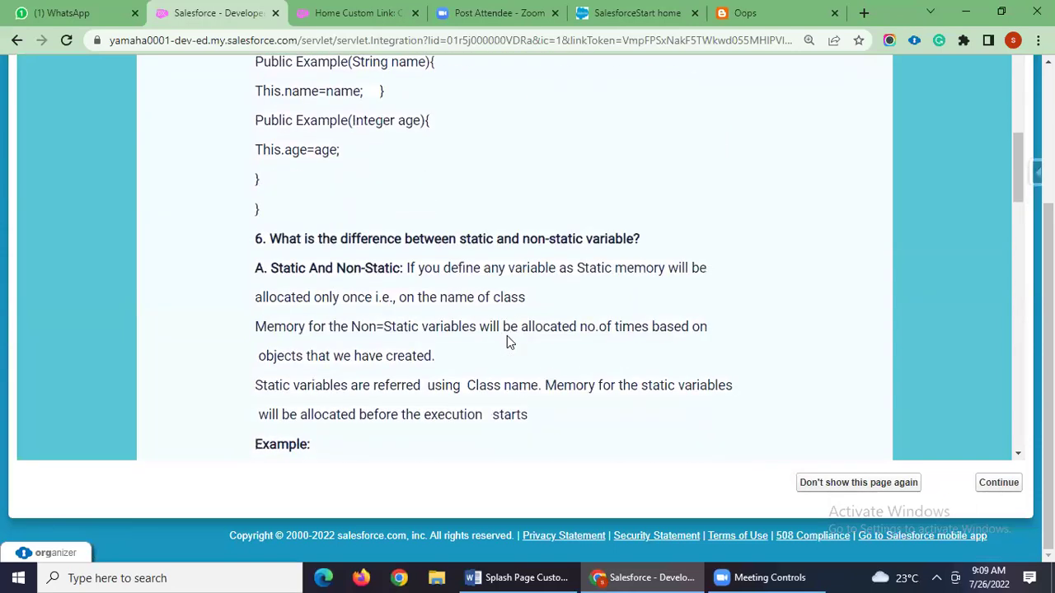
pyautogui.scroll(5, 585, 466)
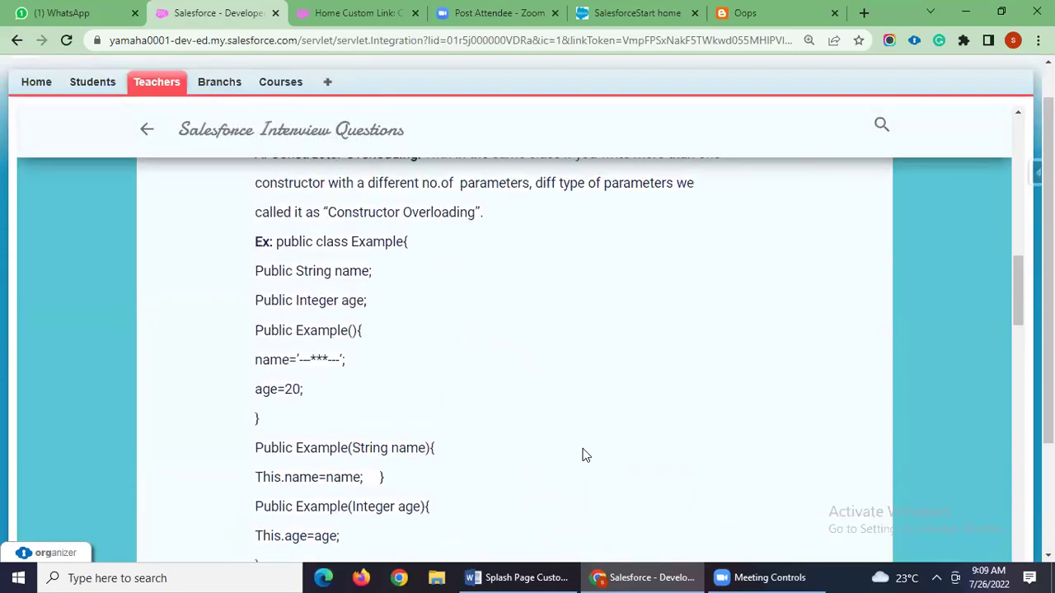
pyautogui.scroll(2, 585, 429)
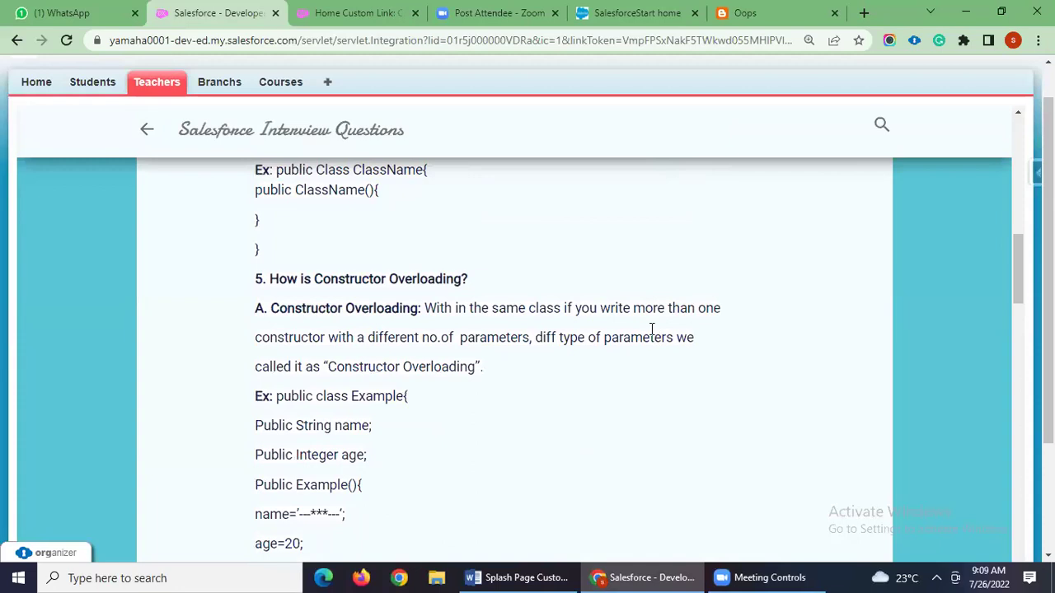
pyautogui.scroll(-9, 940, 319)
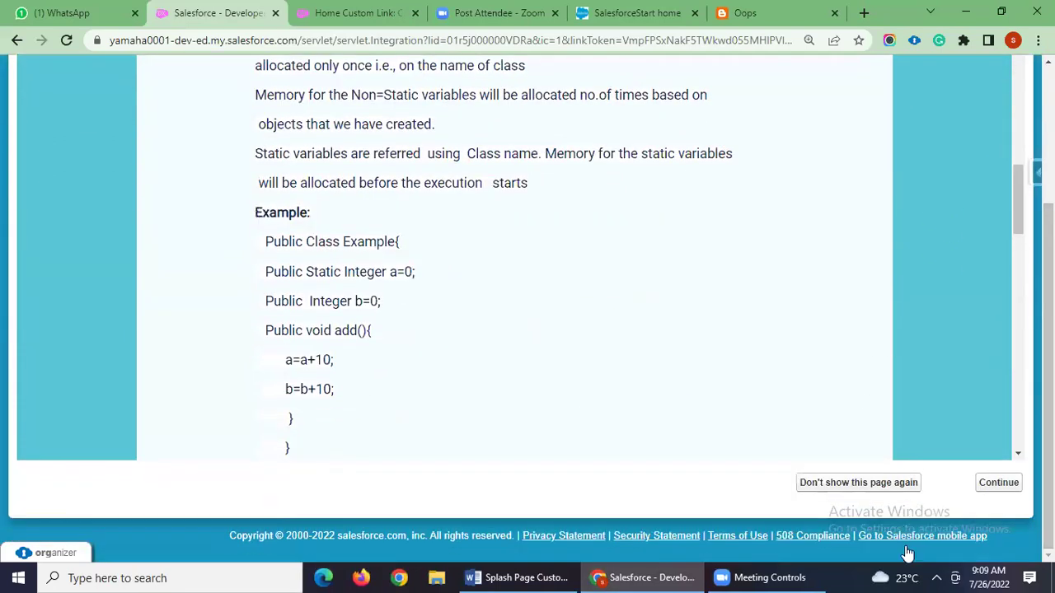
pyautogui.click(999, 483)
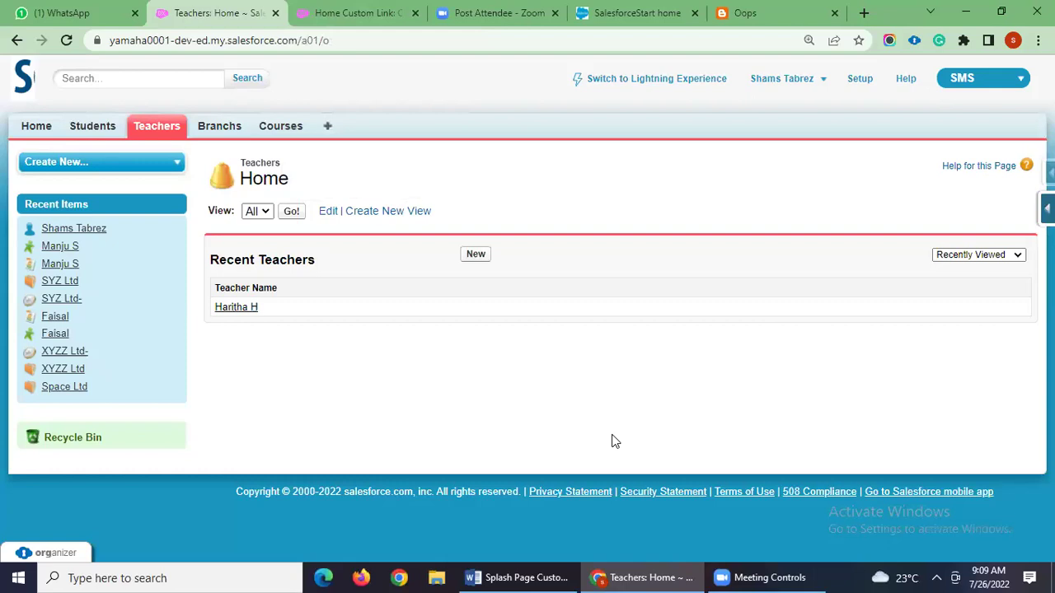
# - Read the steps for an image or video splash page in the Word notes and return to Salesforce in the browser
pyautogui.click(550, 577)
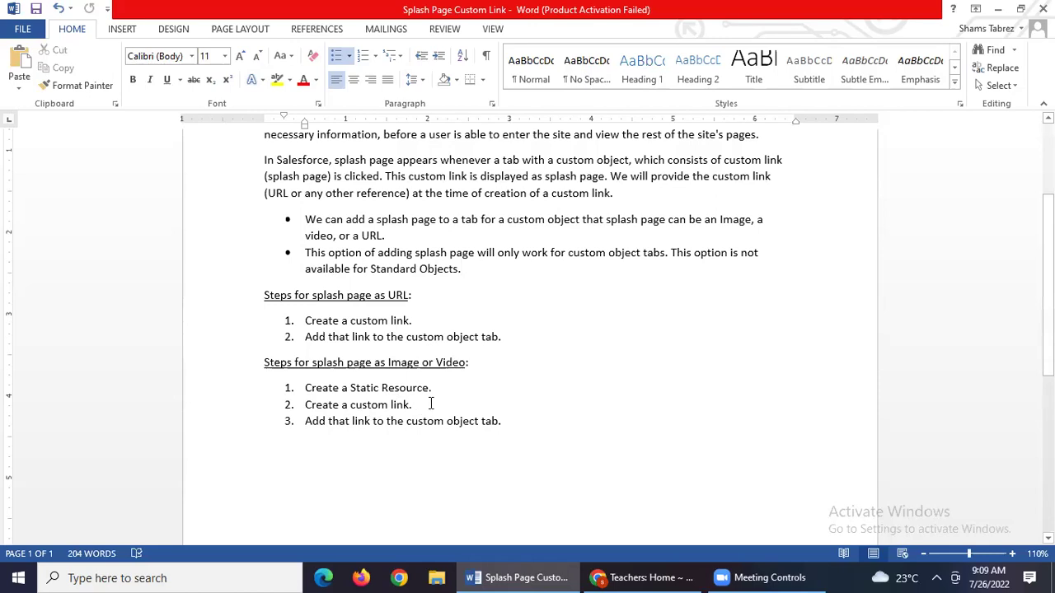
pyautogui.hotkey('alt', 'Tab')
pyautogui.hotkey('alt', 'Tab')
pyautogui.hotkey('alt', 'Tab')
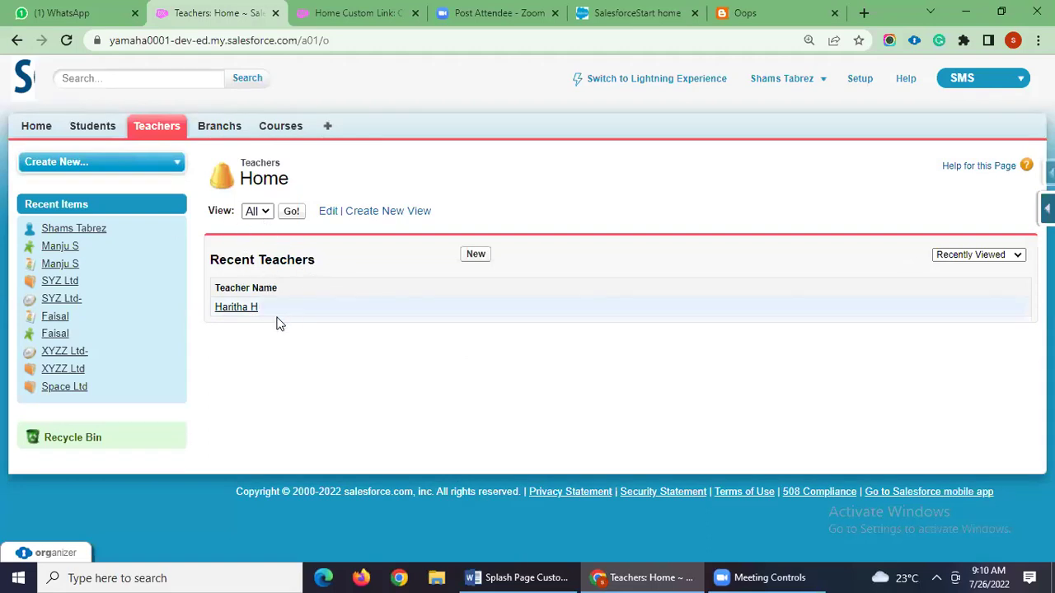
# - Go back to Salesforce setup, search for "static", open Static Resources and look over the existing resources
pyautogui.click(356, 16)
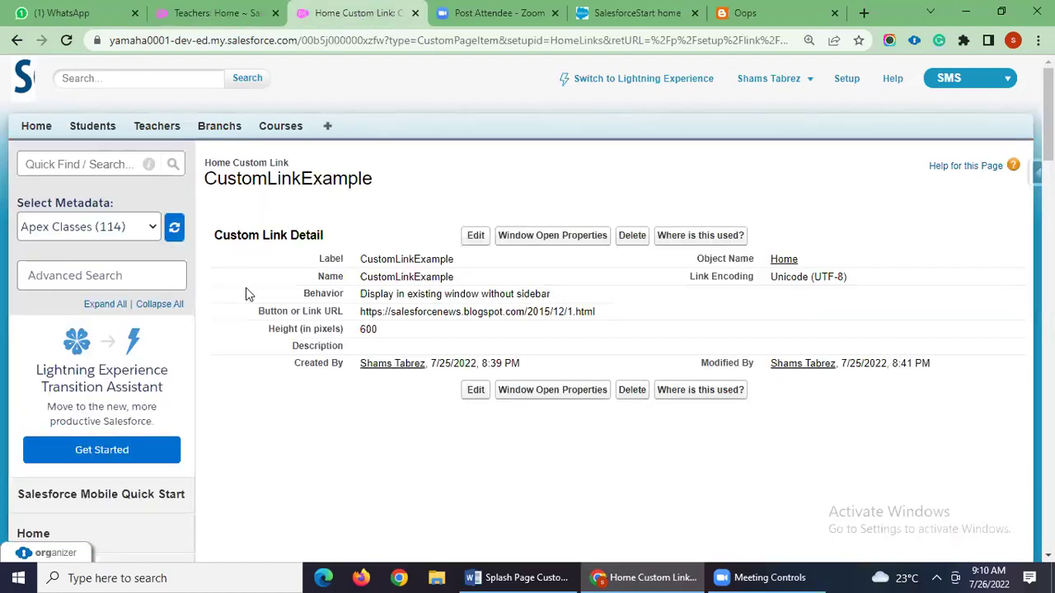
pyautogui.click(113, 164)
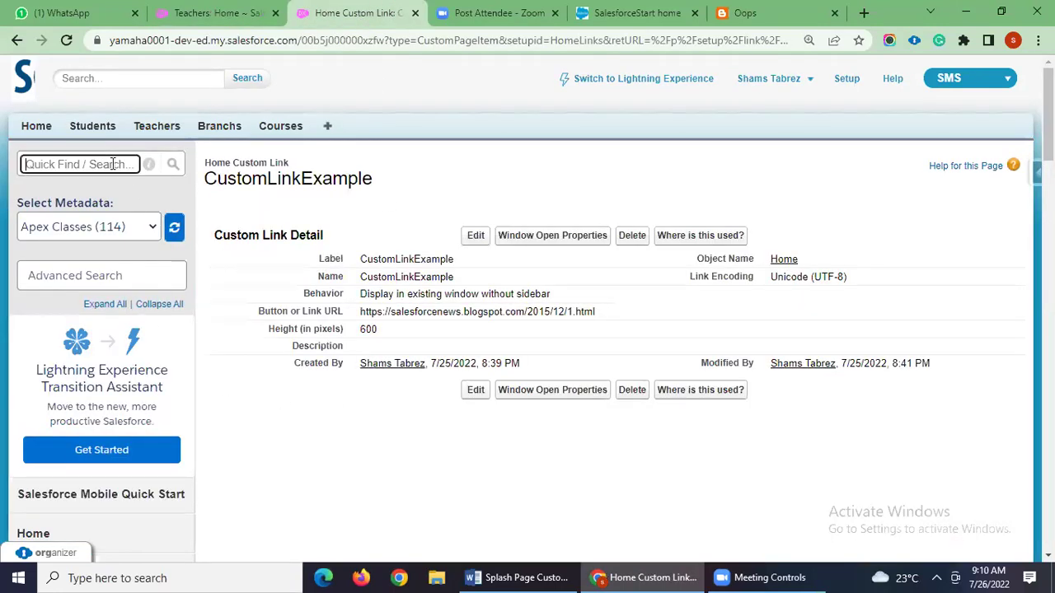
pyautogui.write('sta')
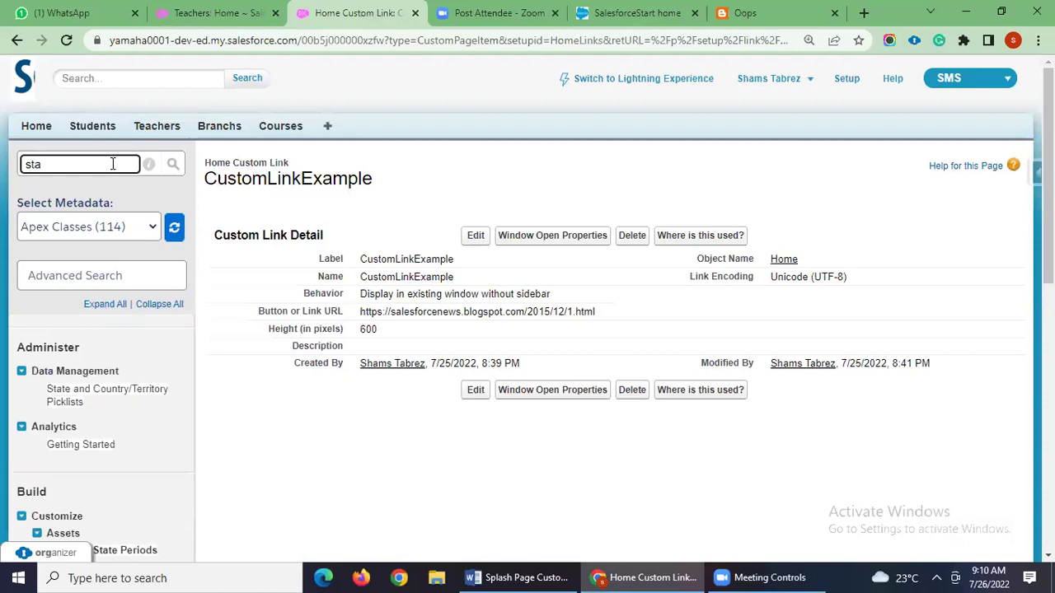
pyautogui.write('tic')
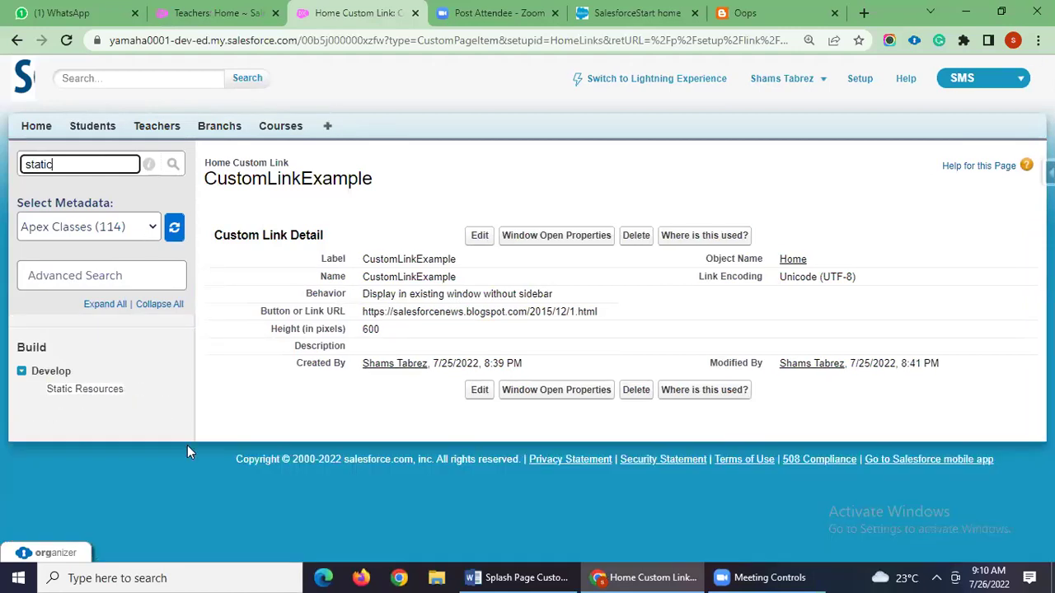
pyautogui.click(94, 391)
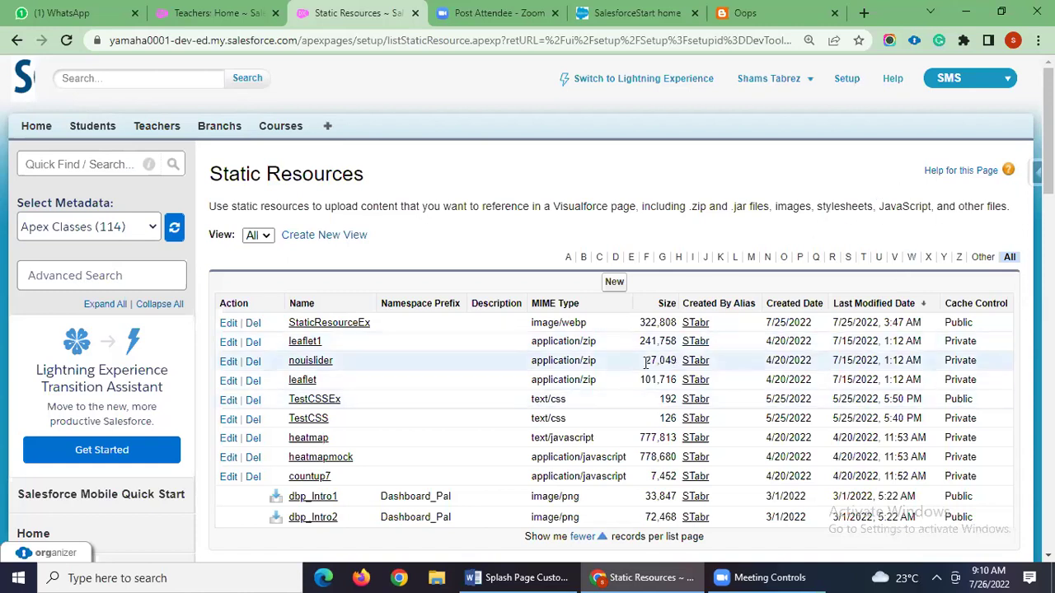
pyautogui.scroll(-2, 465, 441)
pyautogui.scroll(2, 478, 437)
# - Start a new static resource named StaticResourceExample with its cache control set to Public
pyautogui.click(615, 284)
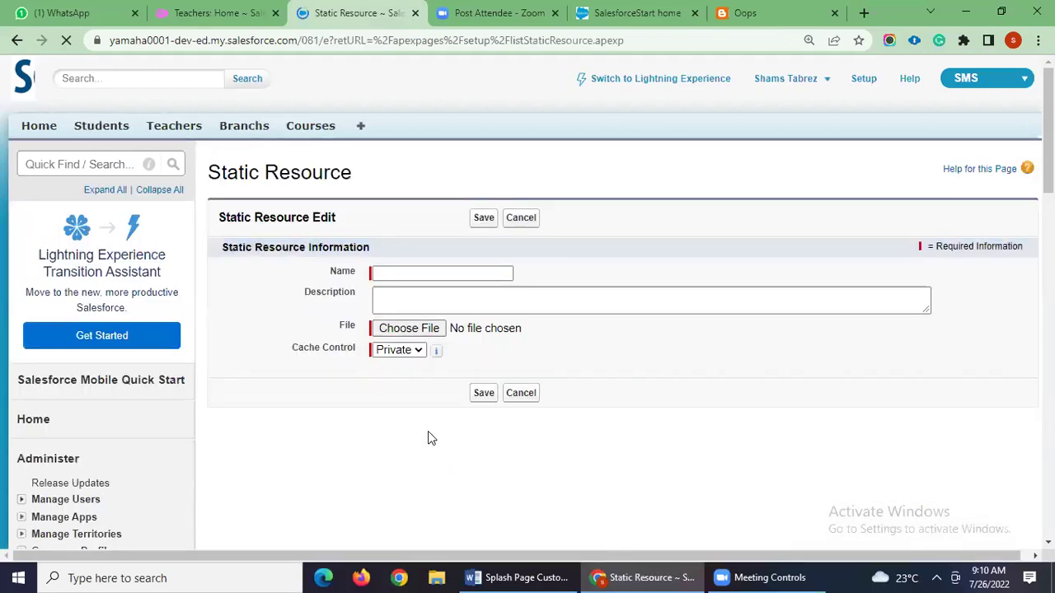
pyautogui.click(400, 275)
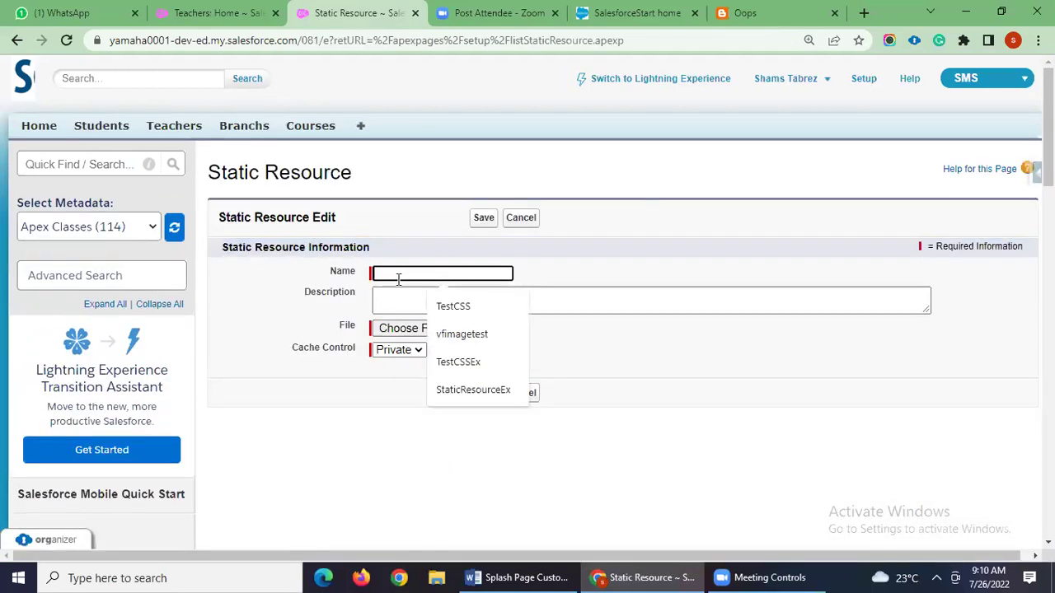
pyautogui.click(315, 401)
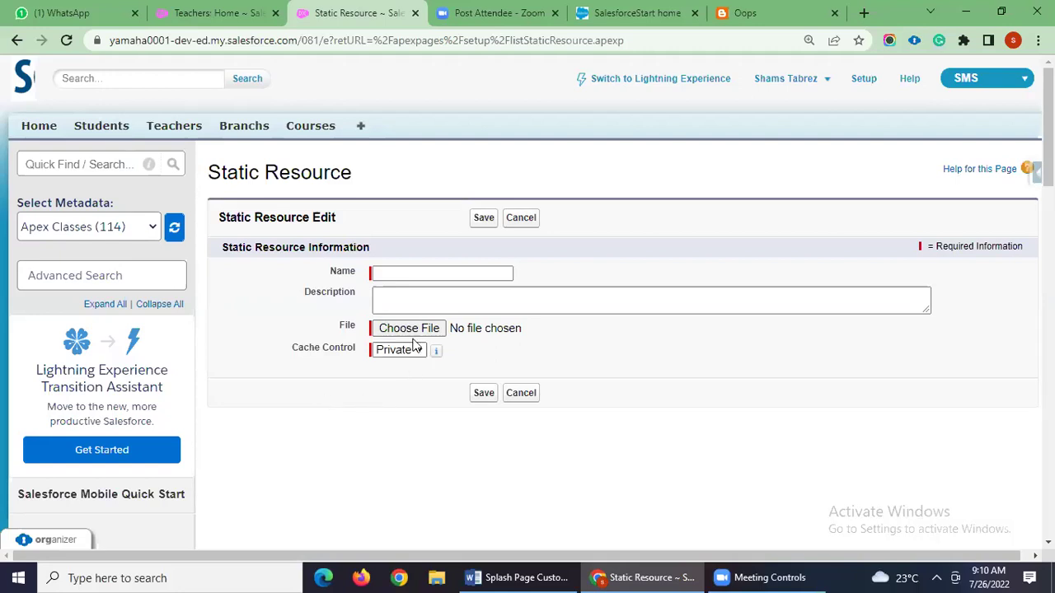
pyautogui.click(409, 273)
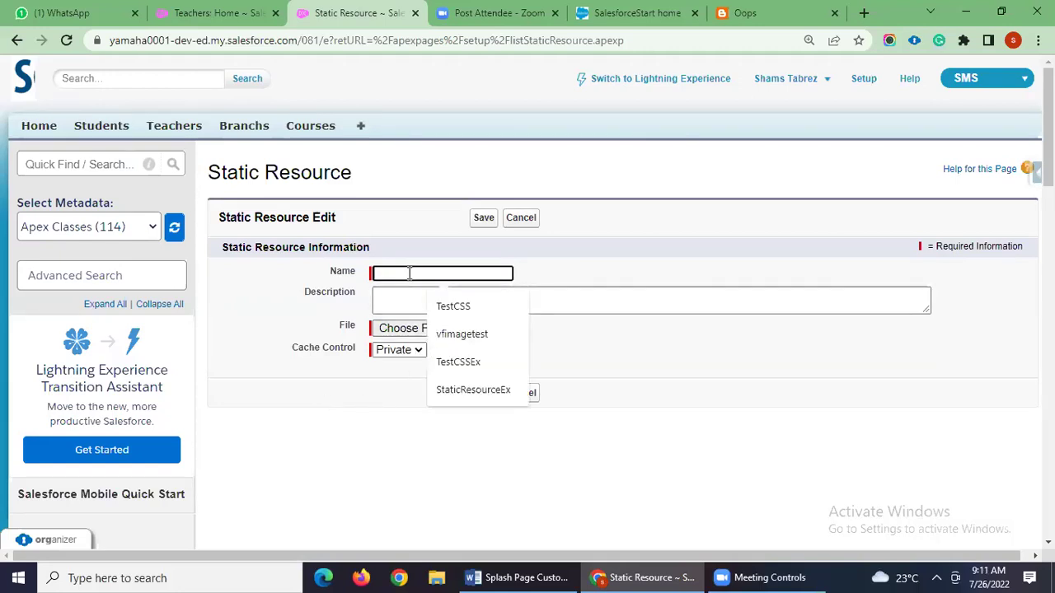
pyautogui.write('S')
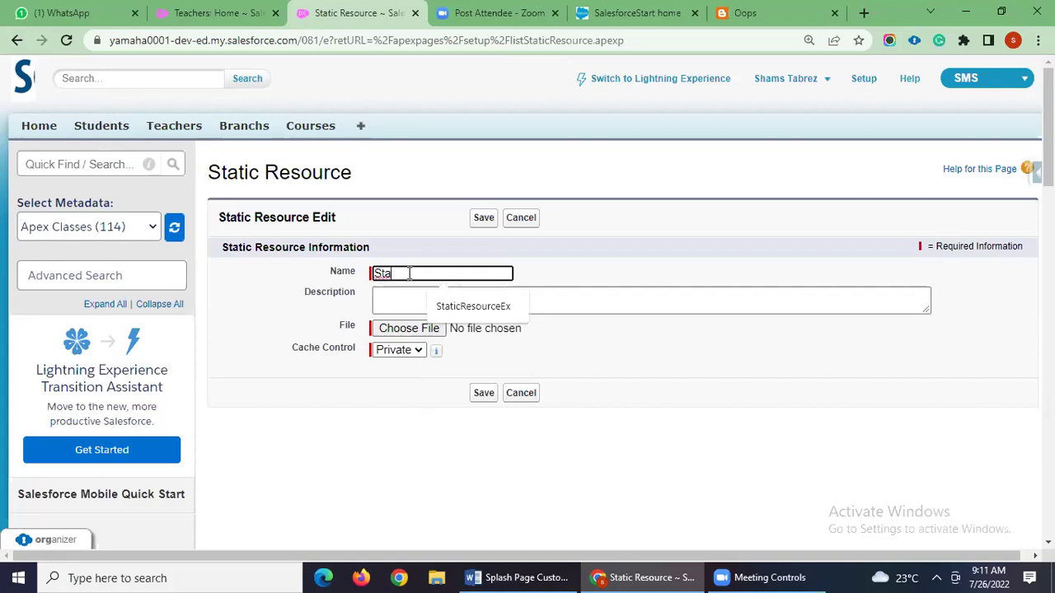
pyautogui.write('ta')
pyautogui.press('Down')
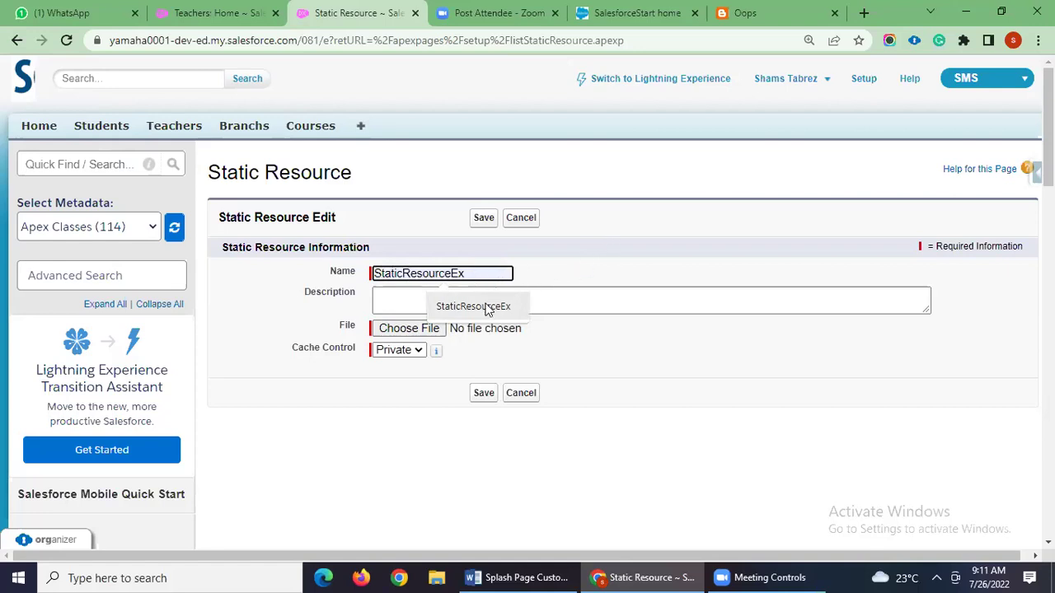
pyautogui.press('Return')
pyautogui.write('am')
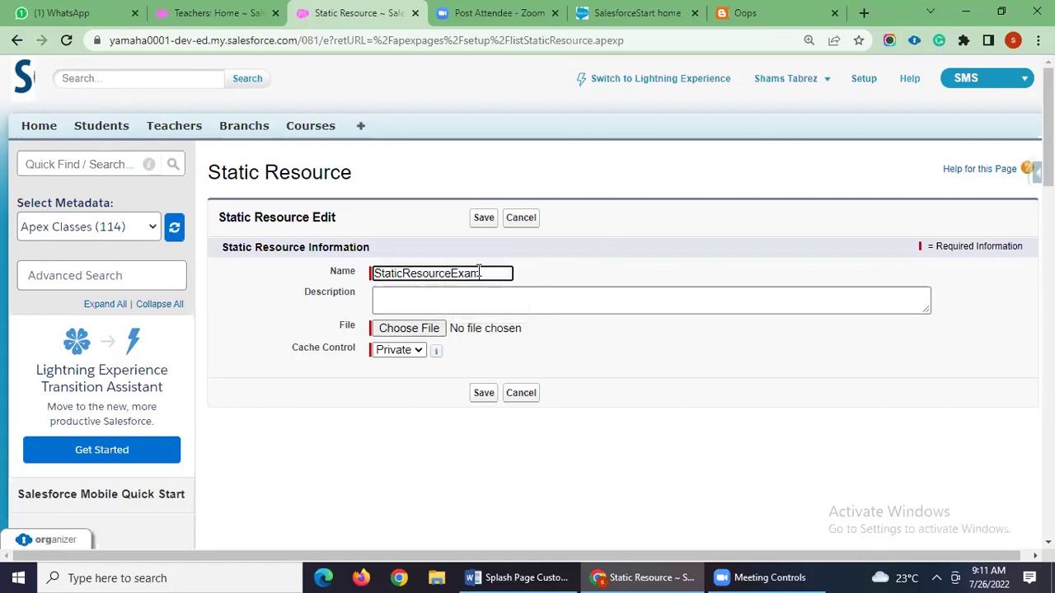
pyautogui.write('ple')
pyautogui.click(411, 349)
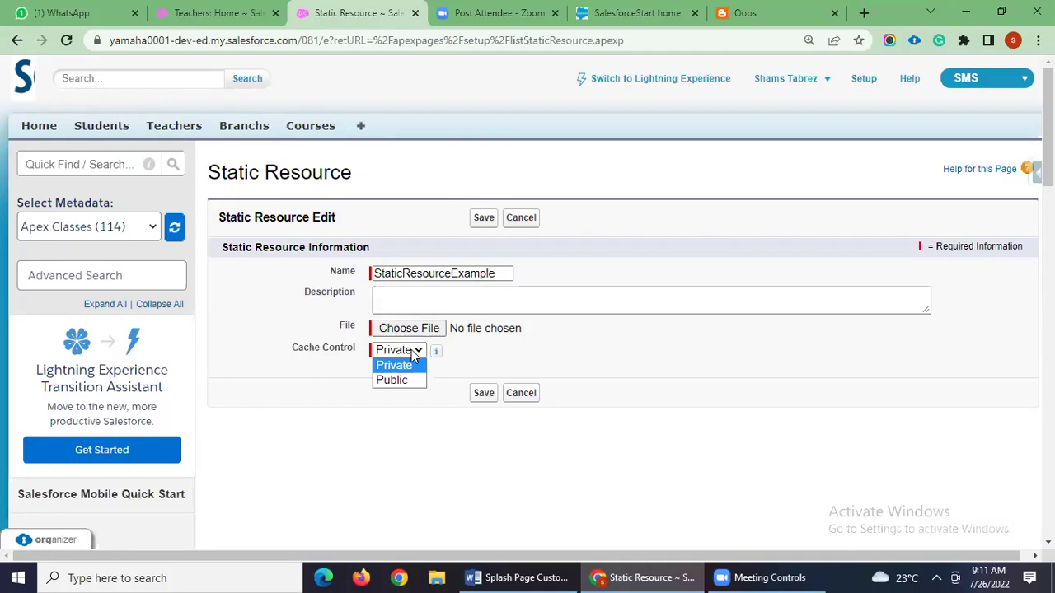
pyautogui.click(402, 381)
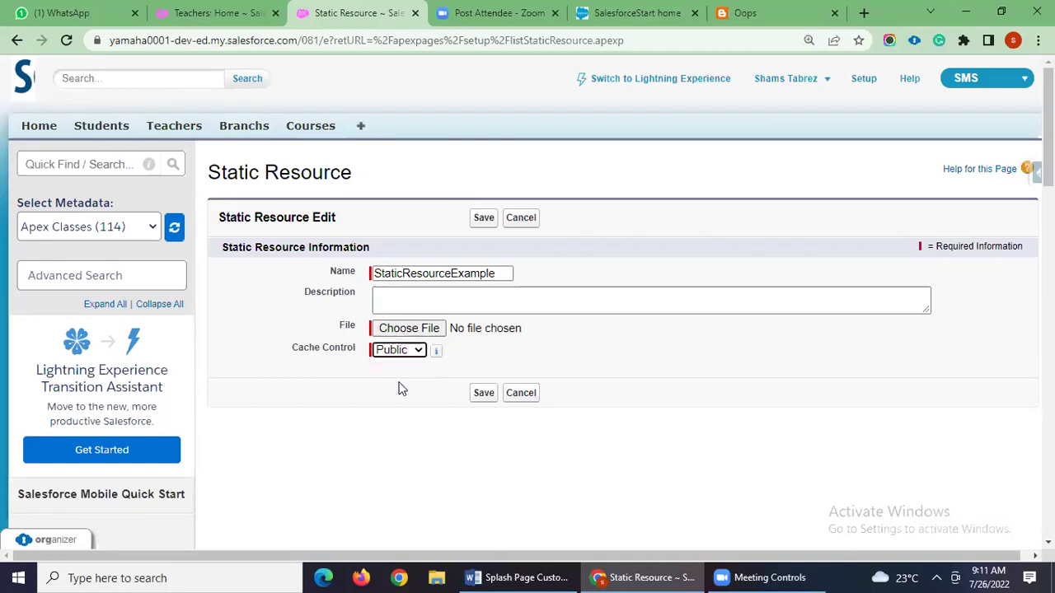
# - Attach the sshot-336 image from the Desktop folder as the resource's file and save the static resource
pyautogui.click(427, 331)
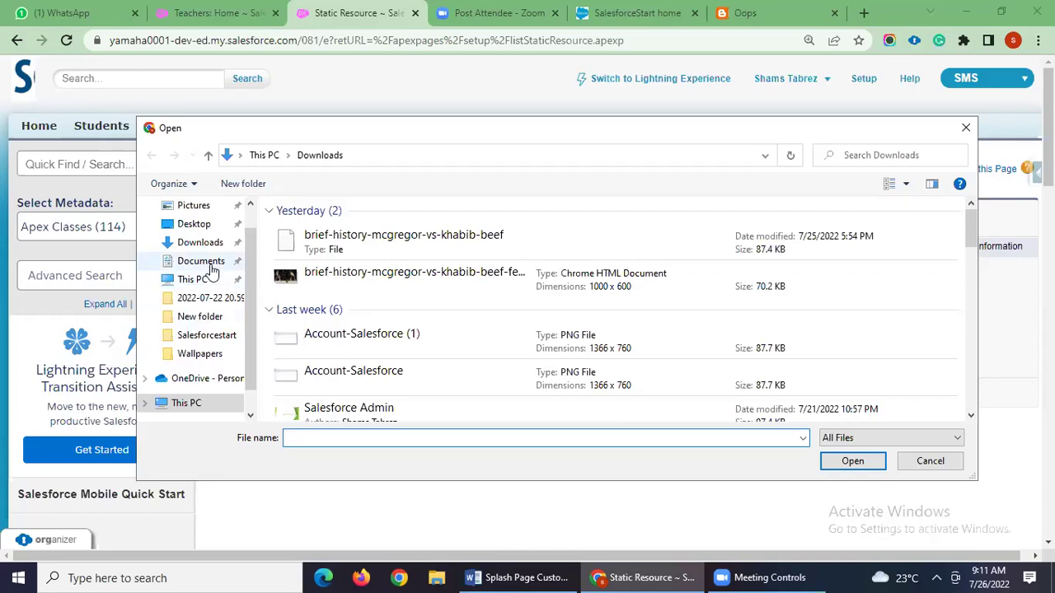
pyautogui.click(194, 224)
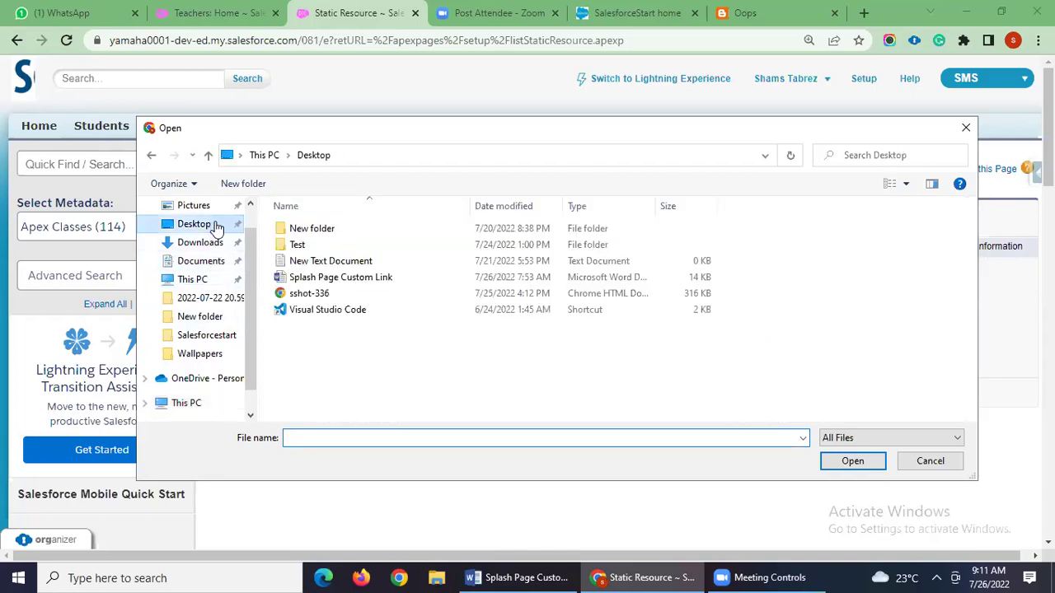
pyautogui.doubleClick(351, 295)
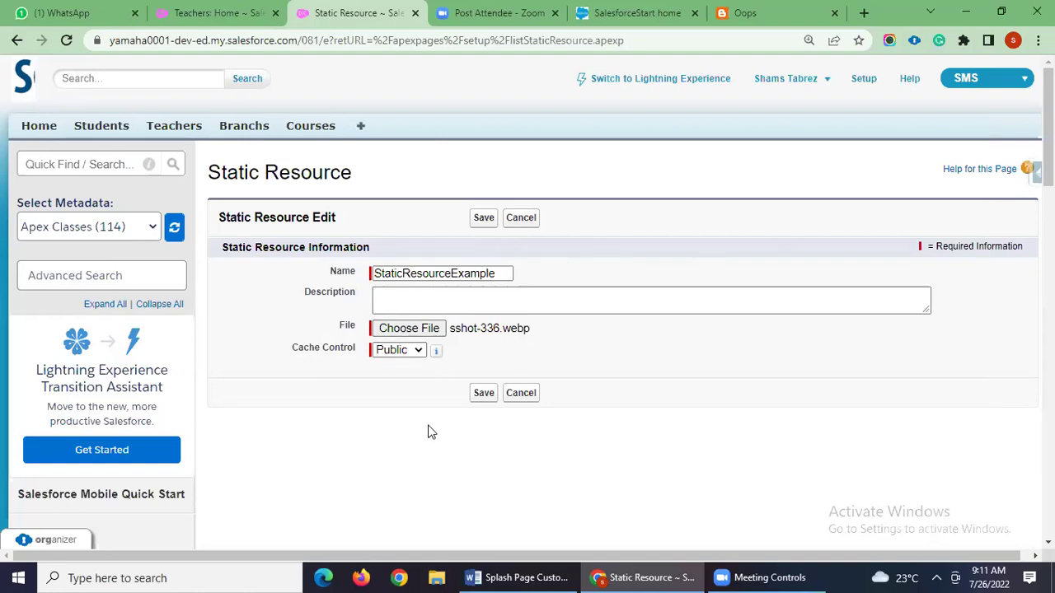
pyautogui.click(483, 396)
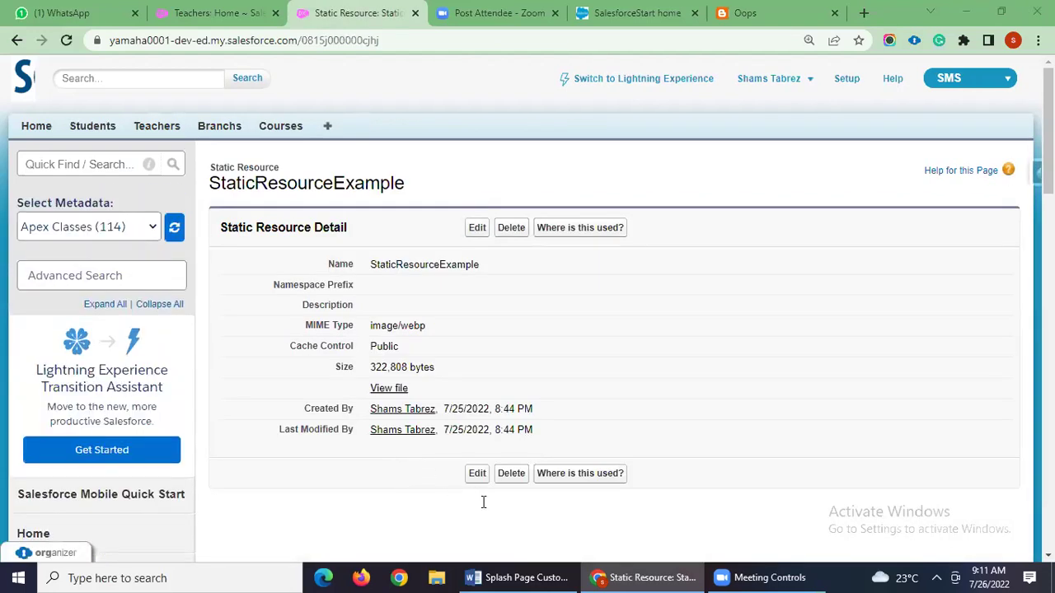
# - Check the Word notes for the step that follows creating the static resource, and return to Salesforce
pyautogui.hotkey('alt', 'Tab')
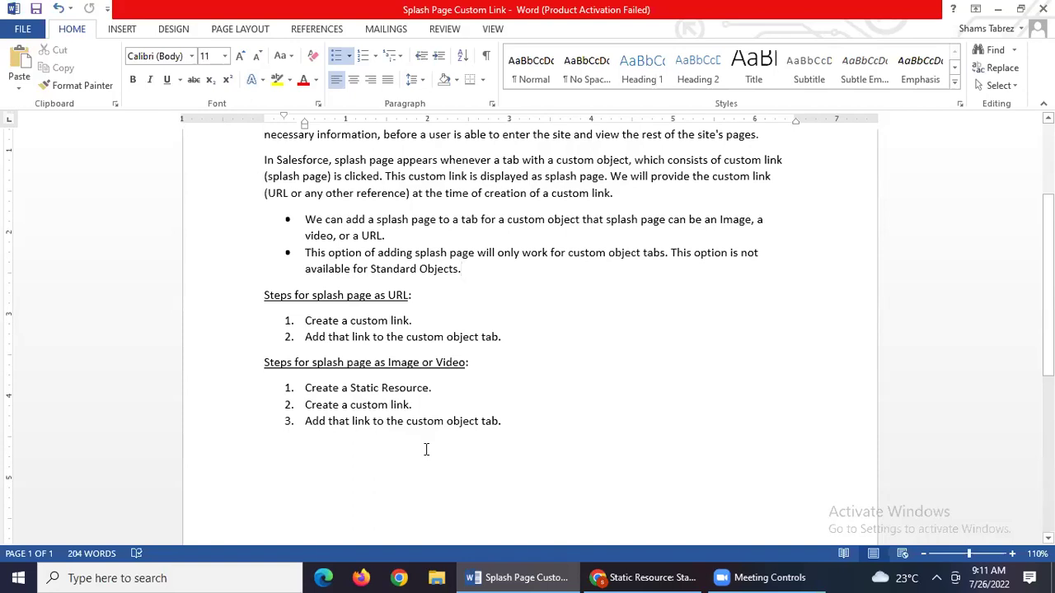
pyautogui.hotkey('alt', 'Tab')
pyautogui.hotkey('alt', 'Tab')
pyautogui.hotkey('alt', 'Tab')
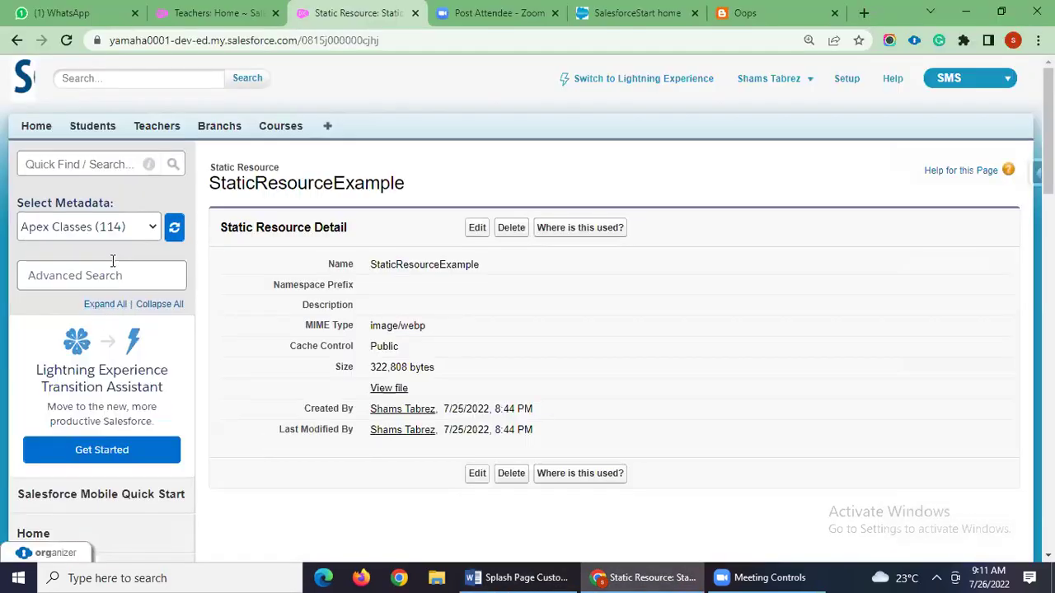
# - Search setup for "custom link", open the Home custom links, open CustomLinkExample for editing and look over its settings
pyautogui.click(96, 166)
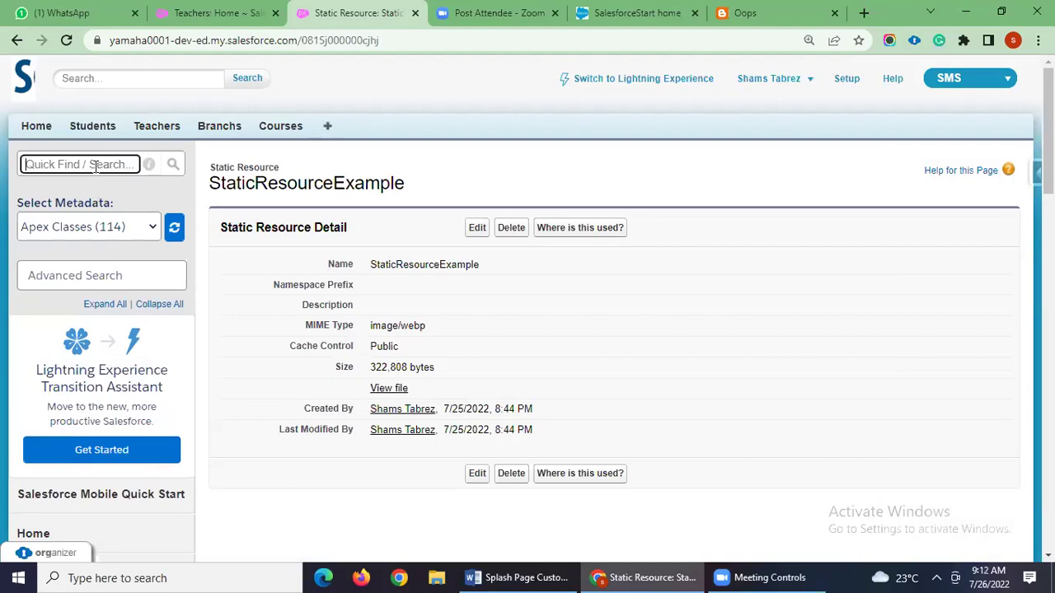
pyautogui.write('custom link')
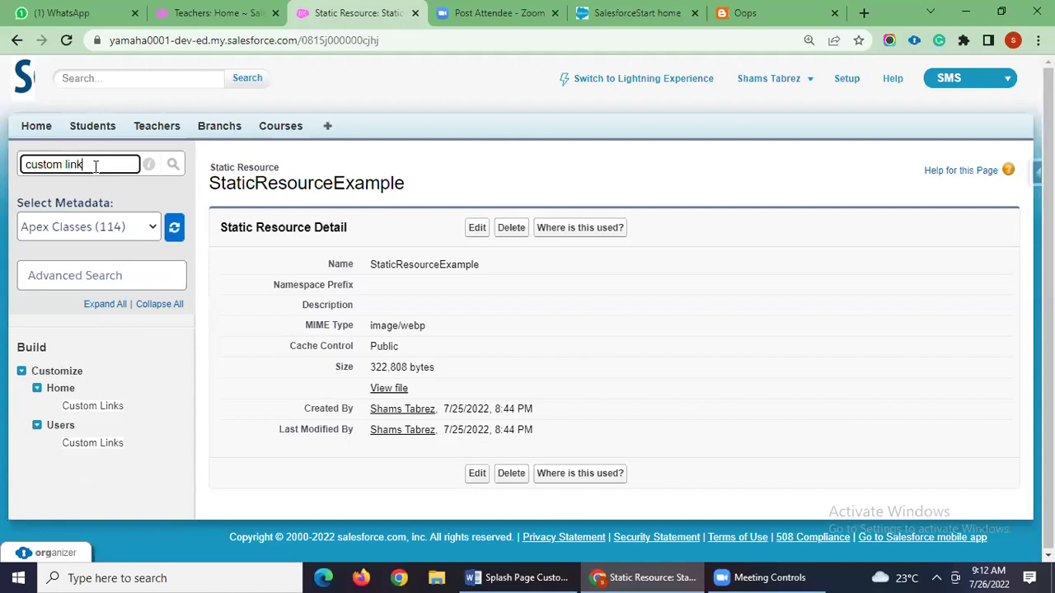
pyautogui.click(118, 407)
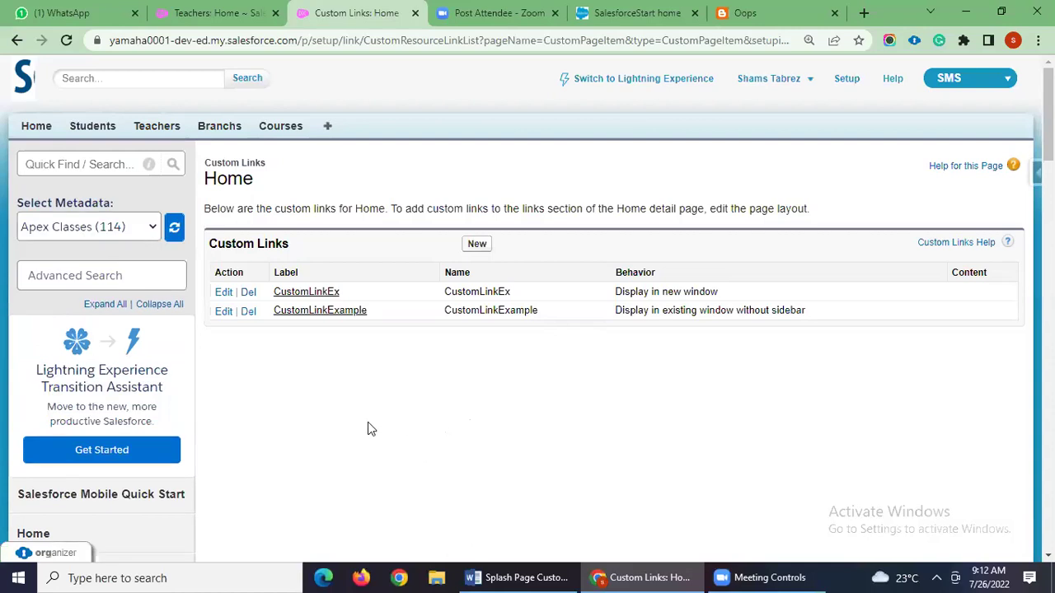
pyautogui.click(225, 318)
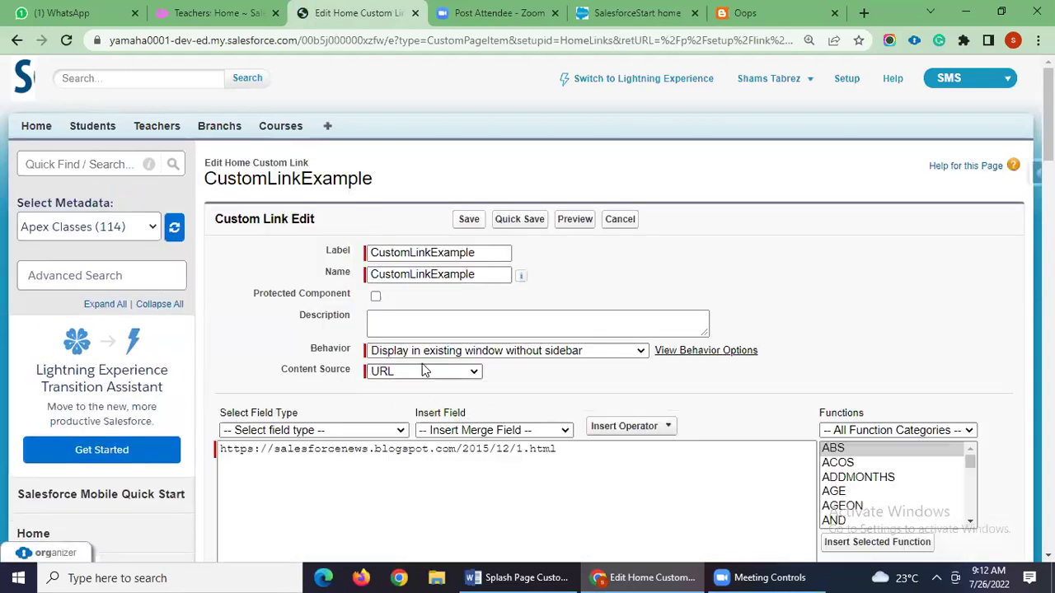
pyautogui.scroll(-2, 367, 399)
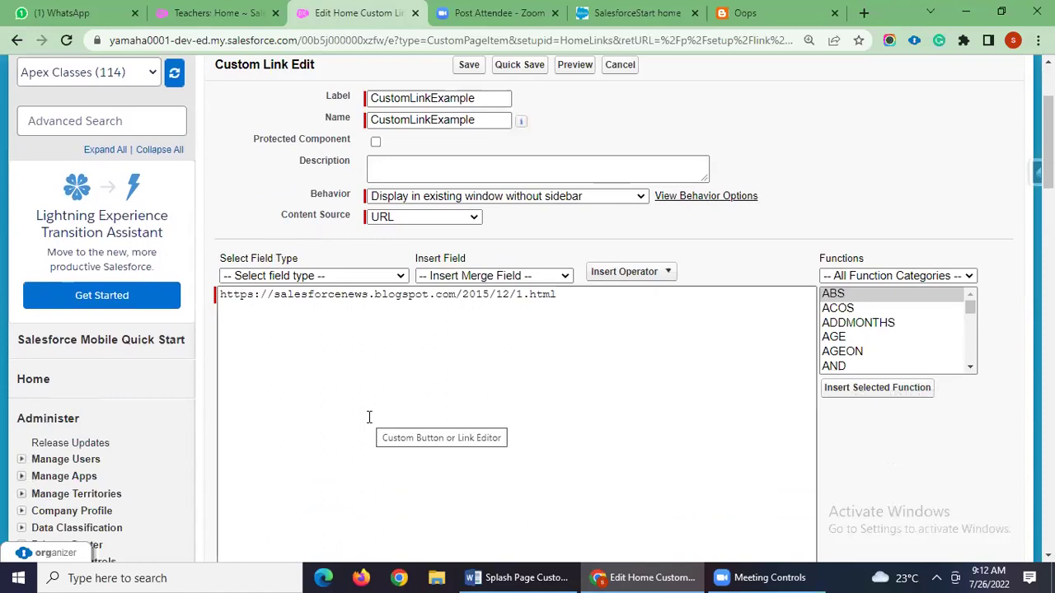
pyautogui.scroll(2, 368, 416)
pyautogui.scroll(-4, 392, 441)
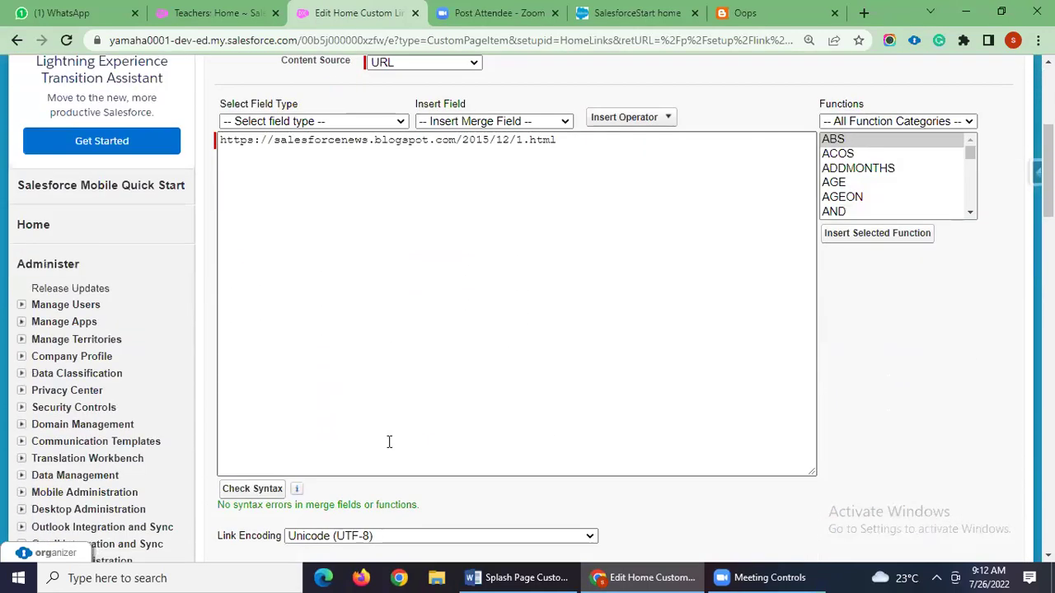
pyautogui.scroll(2, 390, 442)
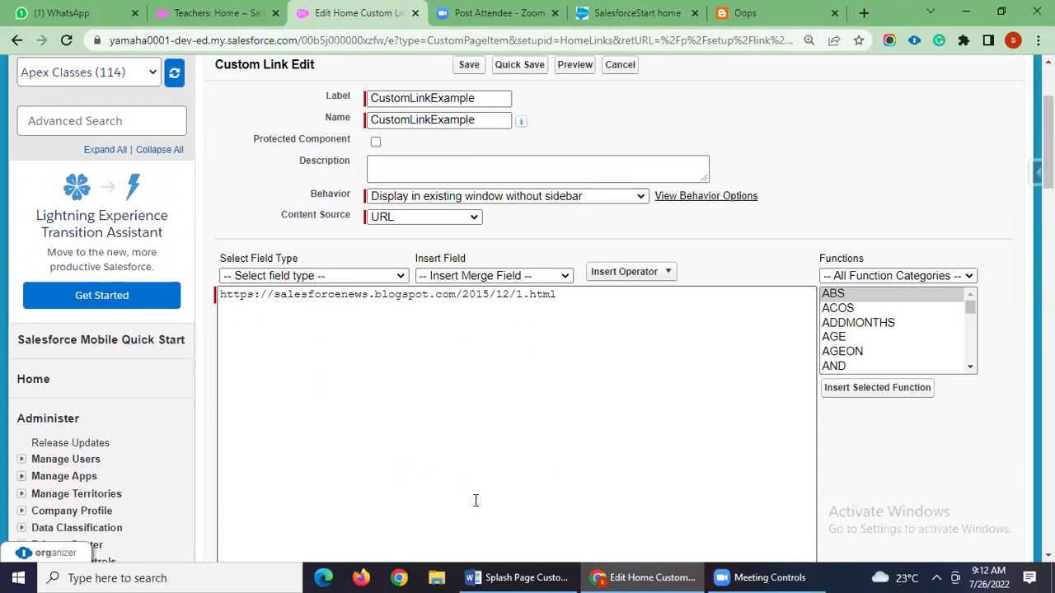
pyautogui.scroll(2, 475, 500)
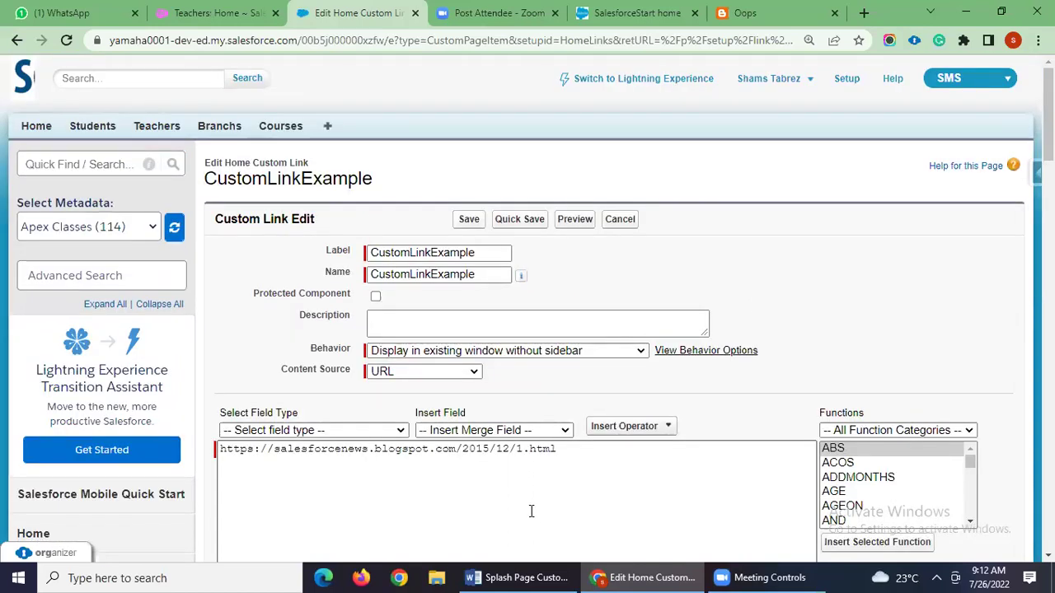
# - Examine the content source options, URL box and link encoding on CustomLinkExample's edit form
pyautogui.scroll(-2, 530, 511)
pyautogui.click(453, 216)
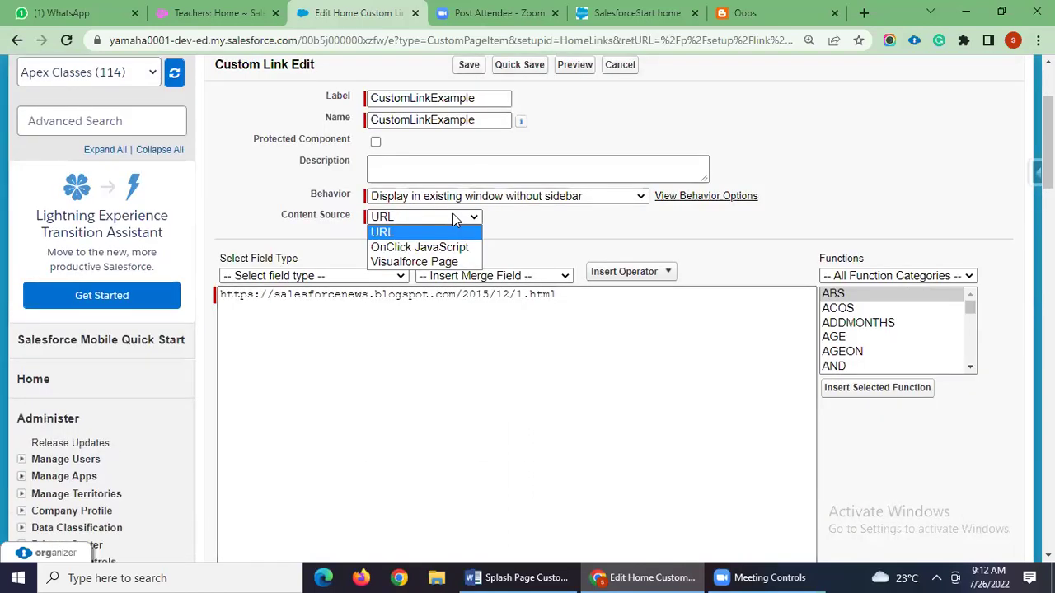
pyautogui.click(518, 236)
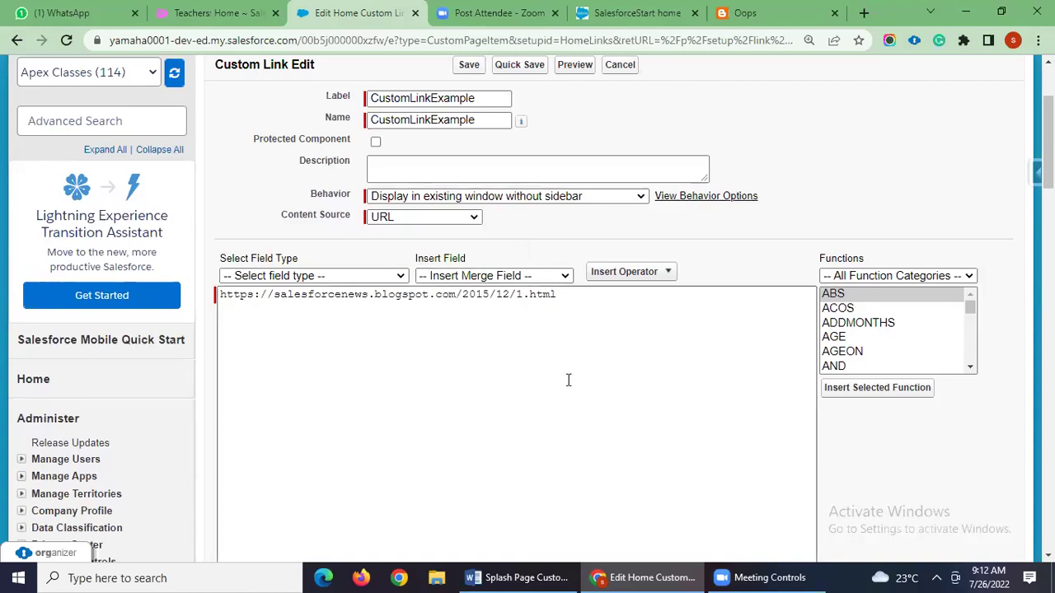
pyautogui.scroll(-5, 569, 381)
pyautogui.scroll(1, 573, 383)
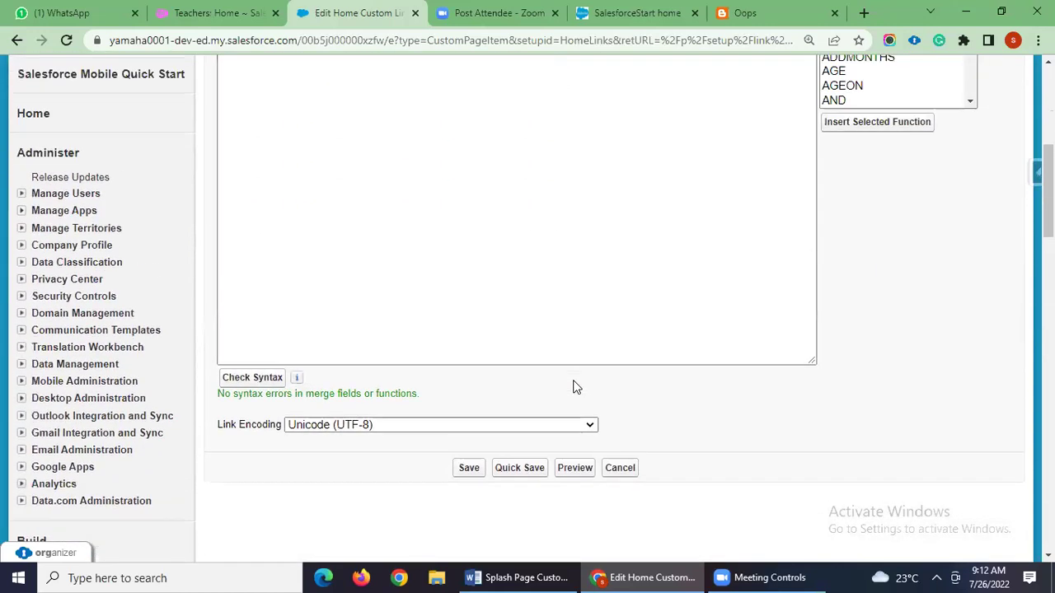
pyautogui.scroll(4, 574, 387)
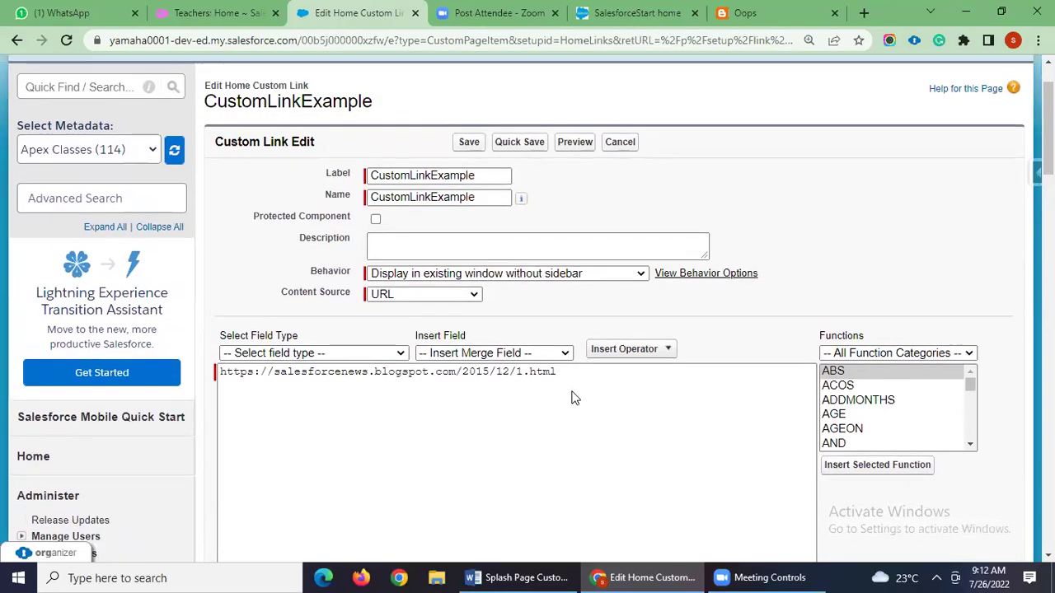
pyautogui.scroll(1, 524, 400)
pyautogui.scroll(1, 523, 400)
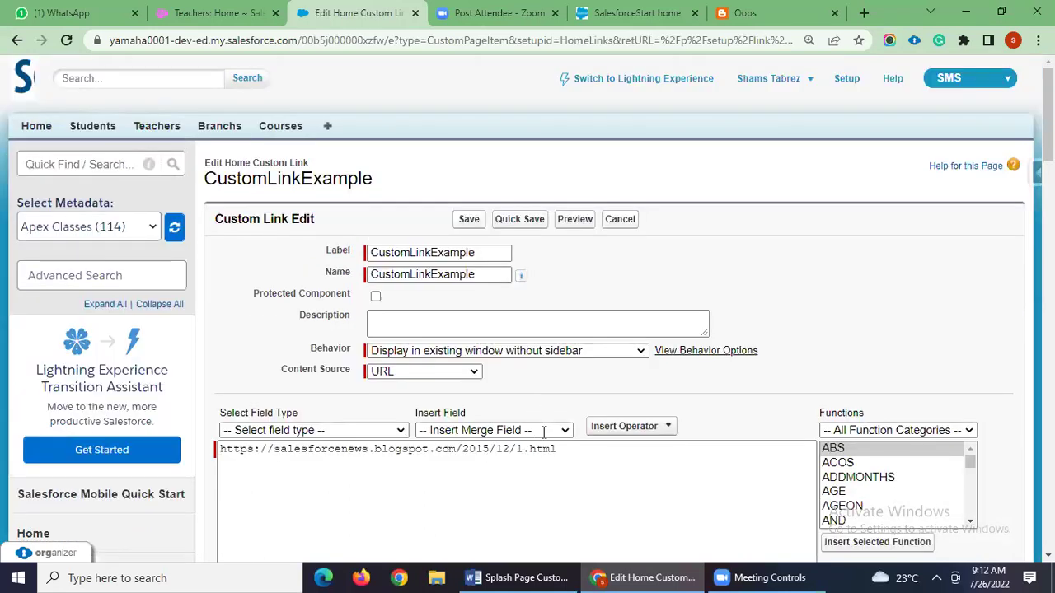
pyautogui.scroll(-2, 544, 432)
pyautogui.scroll(2, 569, 410)
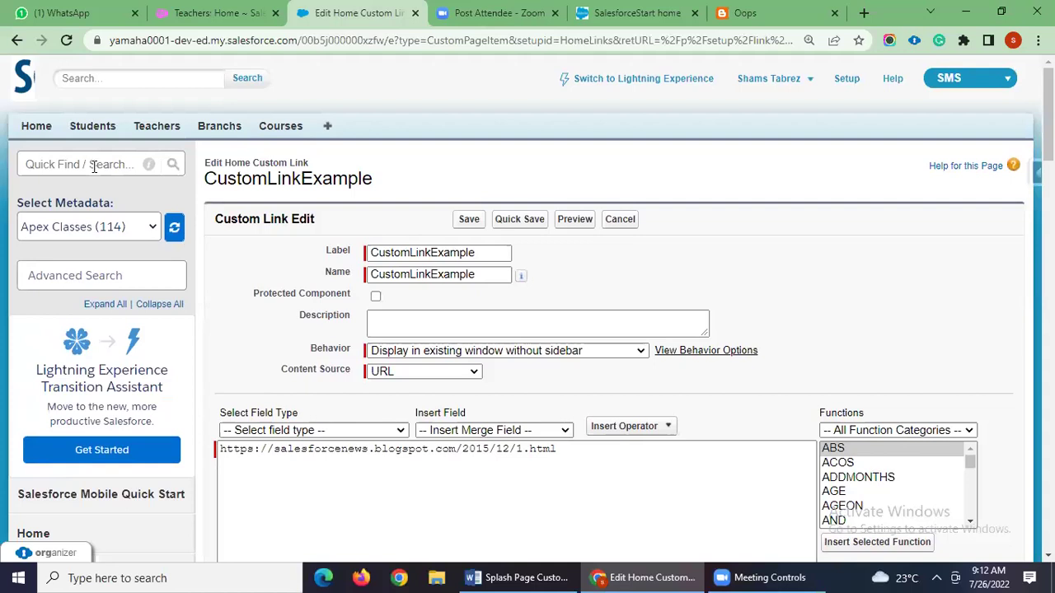
pyautogui.hotkey('ctrl', 'shift', 'Tab')
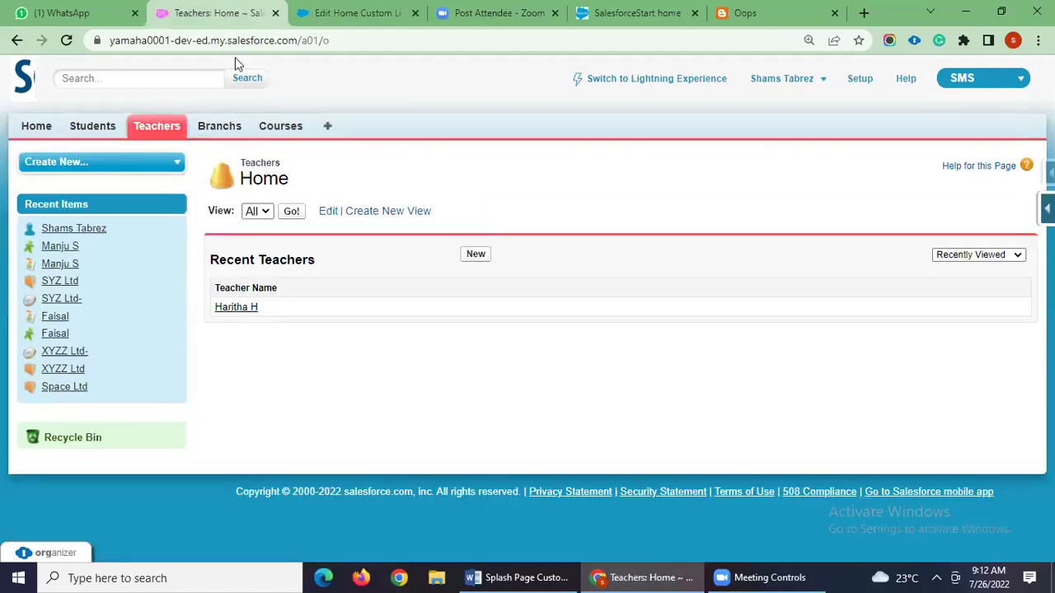
pyautogui.hotkey('ctrl', 'Tab')
# - Search setup for "static", open the StaticResourceExample static resource and copy the address of its file link
pyautogui.click(128, 159)
pyautogui.write('stat')
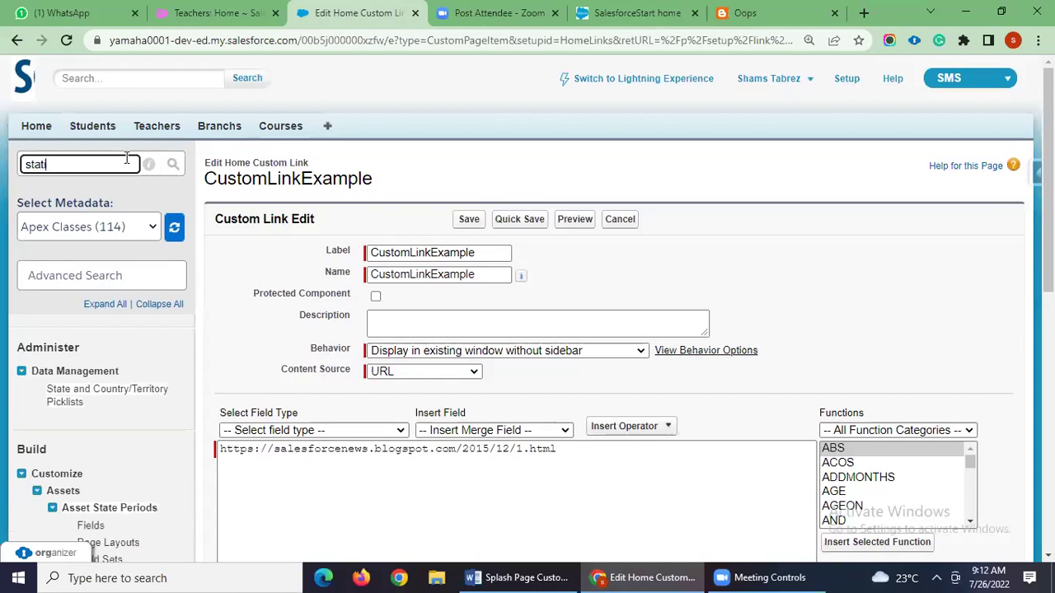
pyautogui.write('ic')
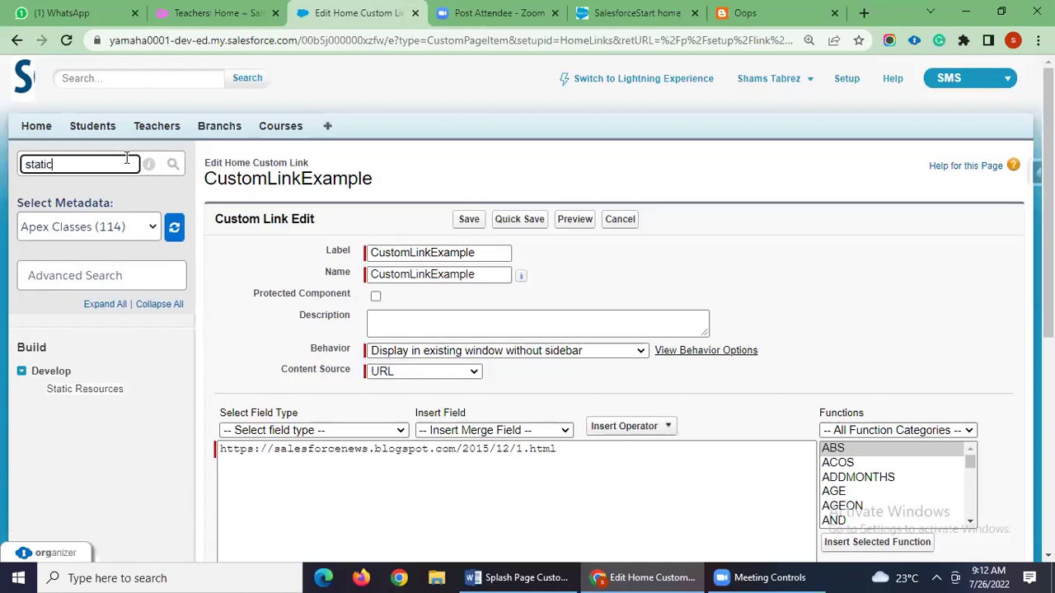
pyautogui.click(111, 396)
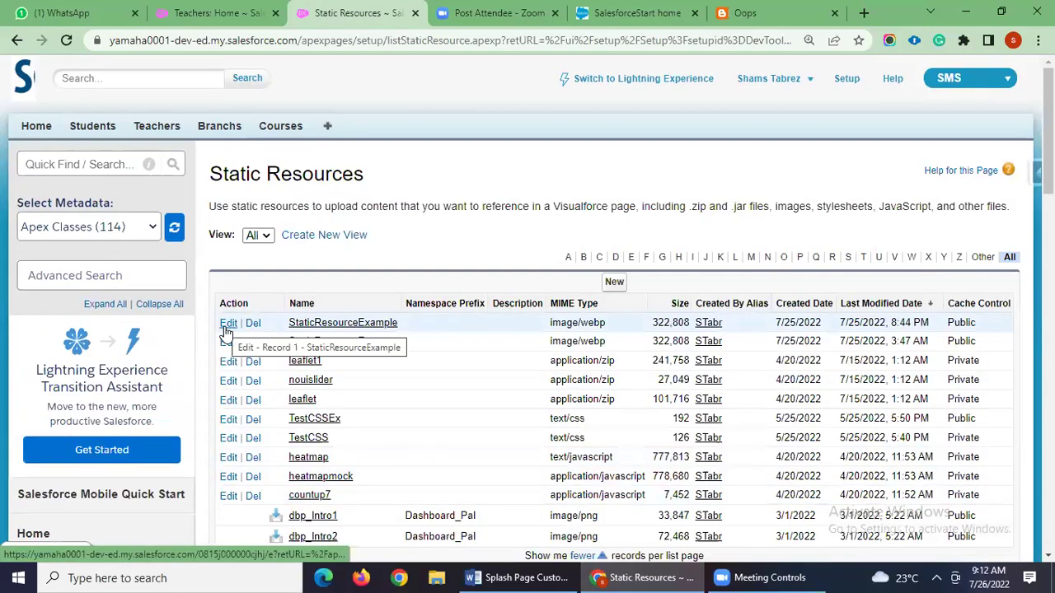
pyautogui.click(322, 325)
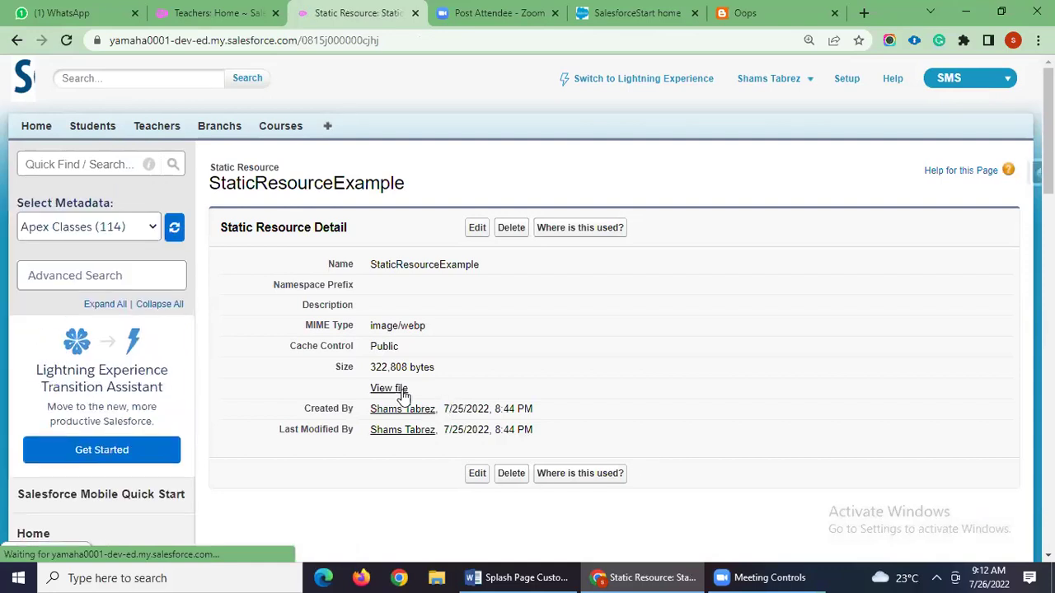
pyautogui.rightClick(401, 392)
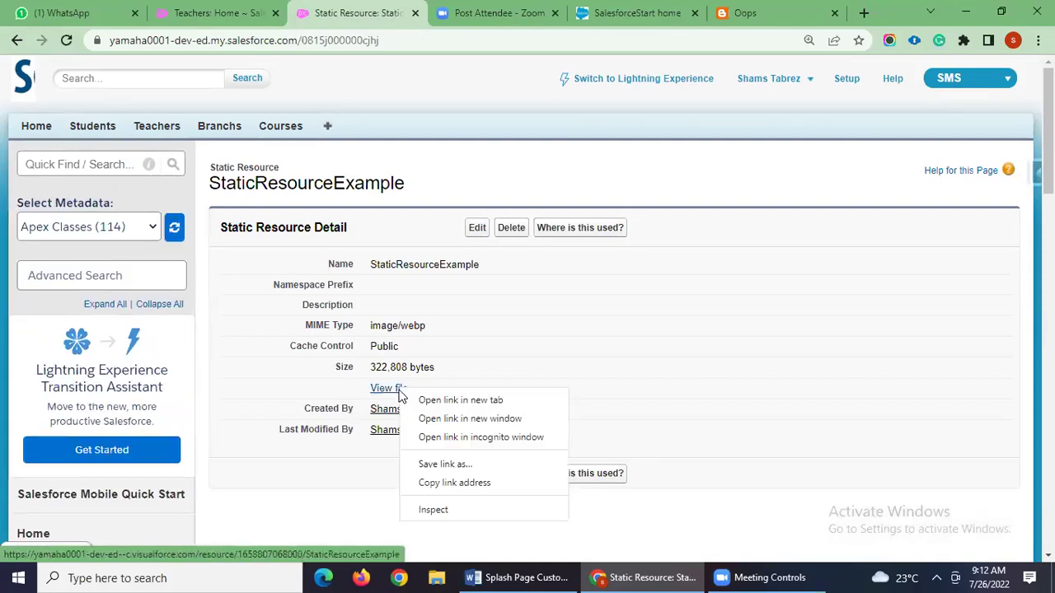
pyautogui.click(468, 484)
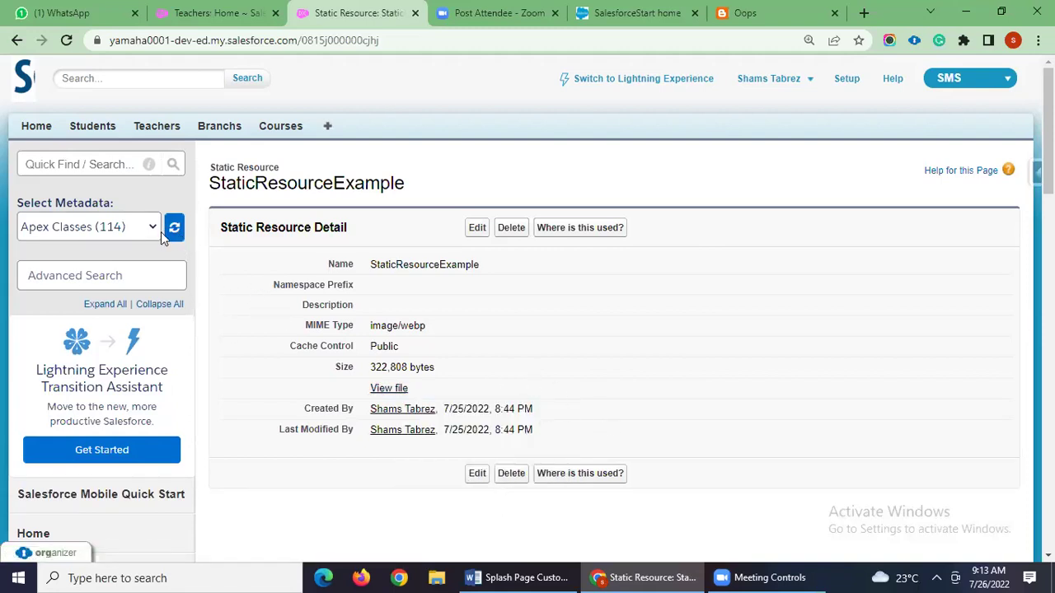
# - Search setup for "custom link", open the Home custom links and open CustomLinkExample for editing
pyautogui.click(73, 170)
pyautogui.write('c')
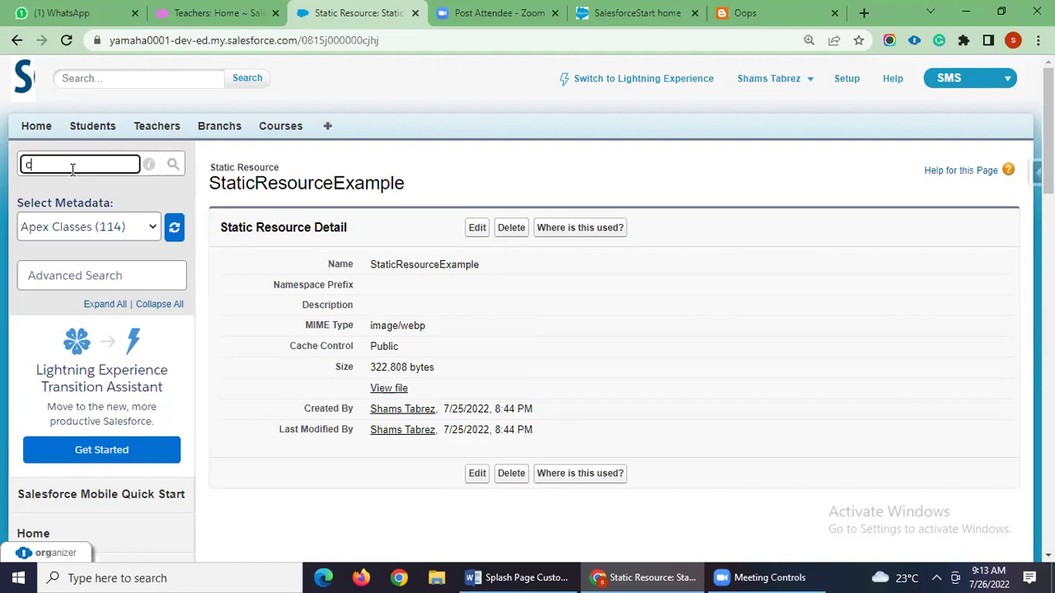
pyautogui.write('ustom ')
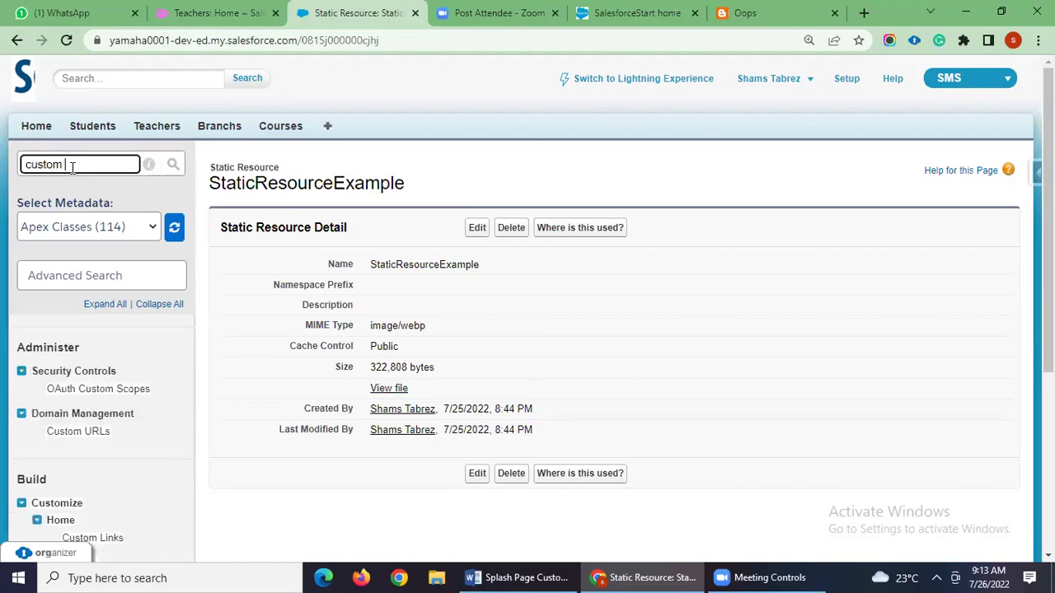
pyautogui.write('link')
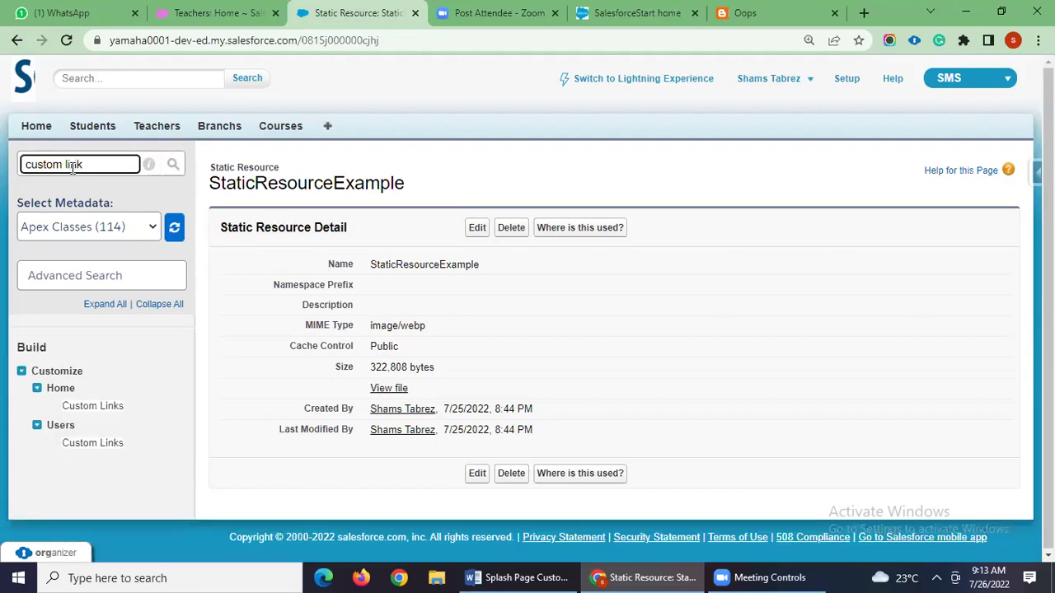
pyautogui.click(79, 407)
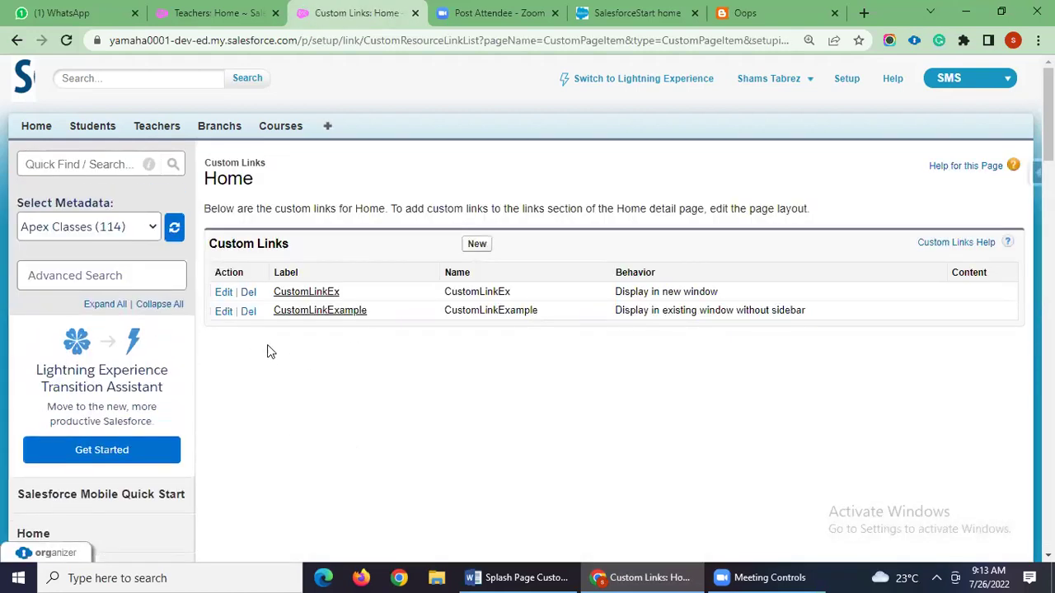
pyautogui.click(311, 314)
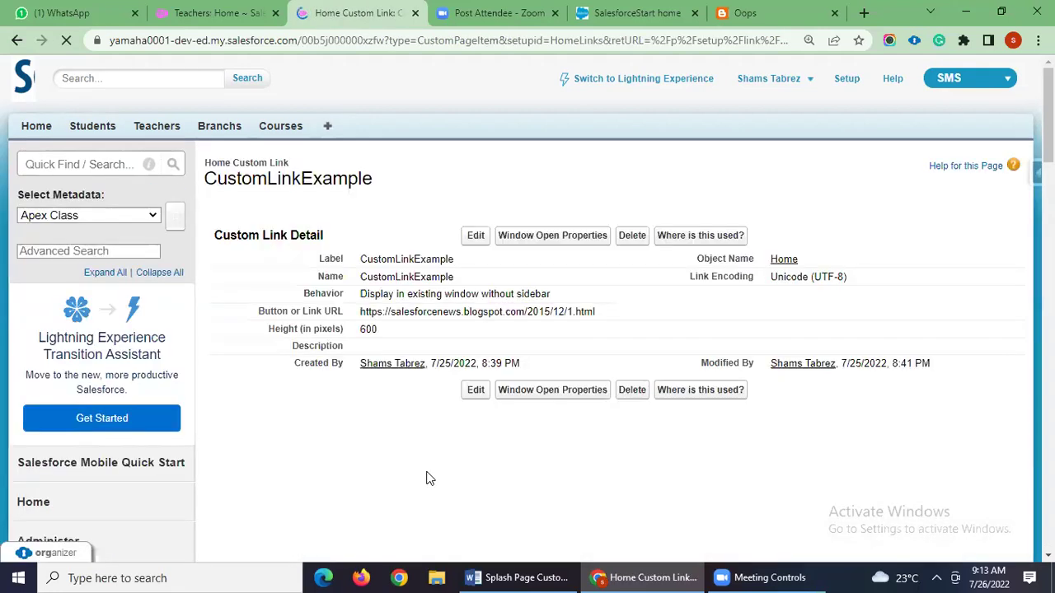
pyautogui.click(475, 236)
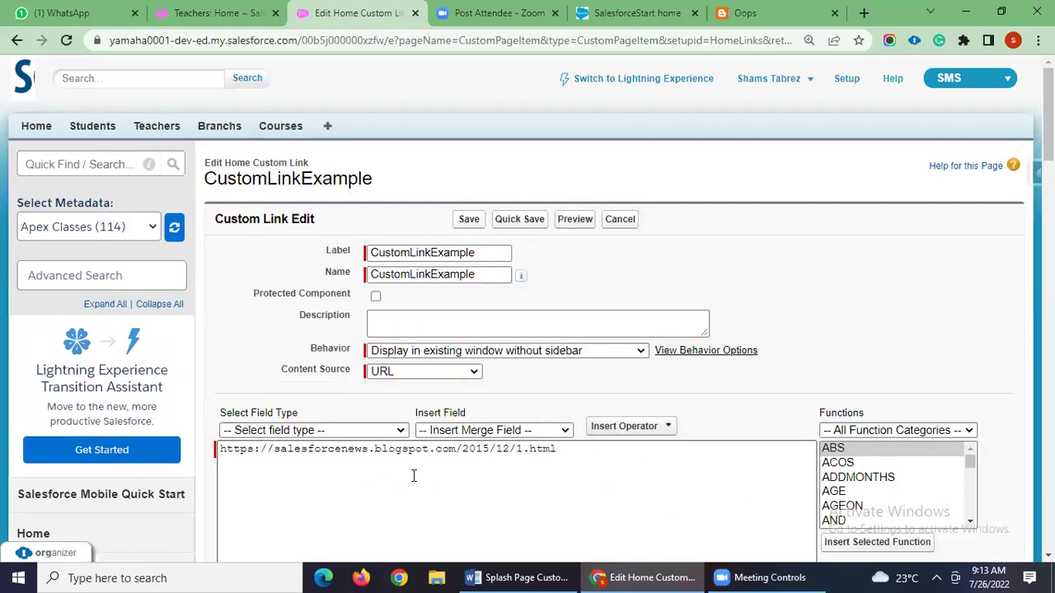
# - Replace CustomLinkExample's URL with the copied file address of the static resource
pyautogui.scroll(-1, 414, 474)
pyautogui.scroll(2, 435, 487)
pyautogui.scroll(-1, 574, 424)
pyautogui.click(377, 436)
pyautogui.hotkey('ctrl', 'a')
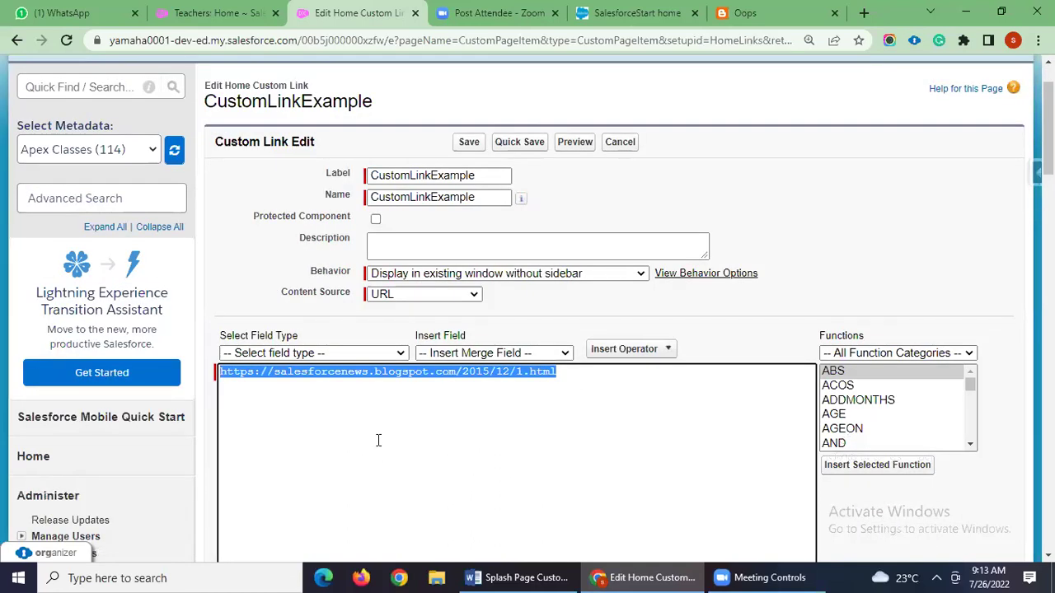
pyautogui.hotkey('ctrl', 'v')
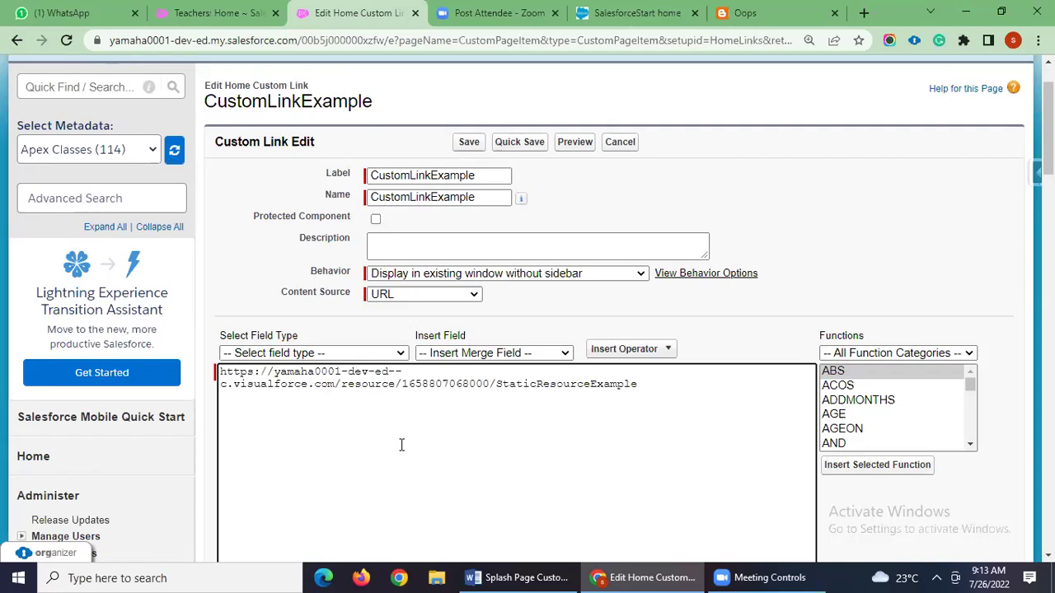
# - Remove the numeric segment and its slash from the URL so that StaticResourceExample directly follows "resource/"
pyautogui.hotkey('shift', 'Left')
pyautogui.hotkey('shift', 'Left')
pyautogui.hotkey('shift', 'Left')
pyautogui.hotkey('shift', 'Left')
pyautogui.hotkey('shift', 'Left')
pyautogui.hotkey('shift', 'Left')
pyautogui.hotkey('shift', 'Left')
pyautogui.hotkey('shift', 'Left')
pyautogui.hotkey('shift', 'Left')
pyautogui.hotkey('shift', 'Left')
pyautogui.hotkey('shift', 'Left')
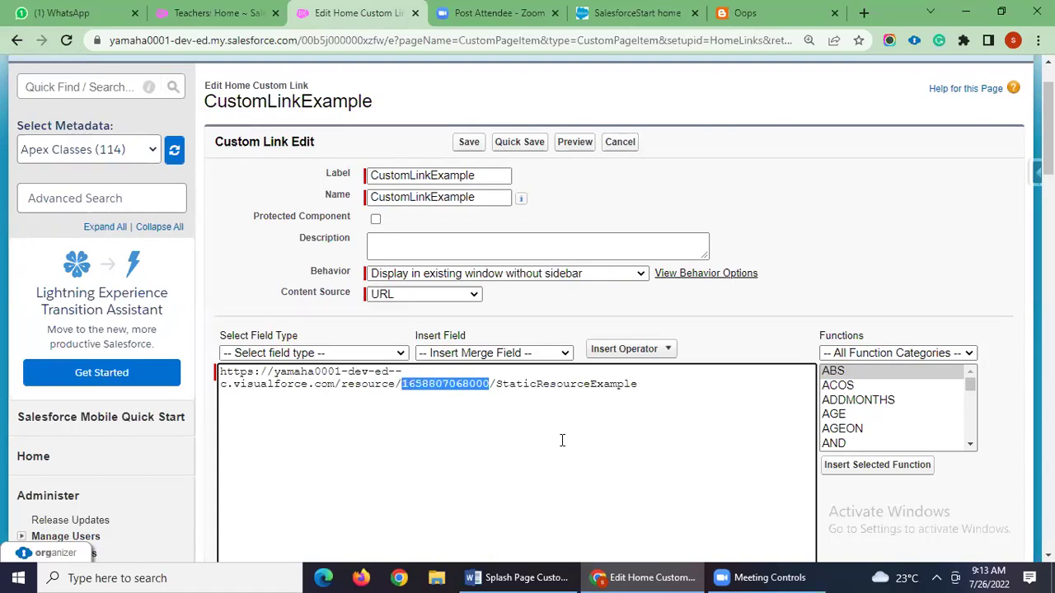
pyautogui.press('BackSpace')
pyautogui.press('BackSpace')
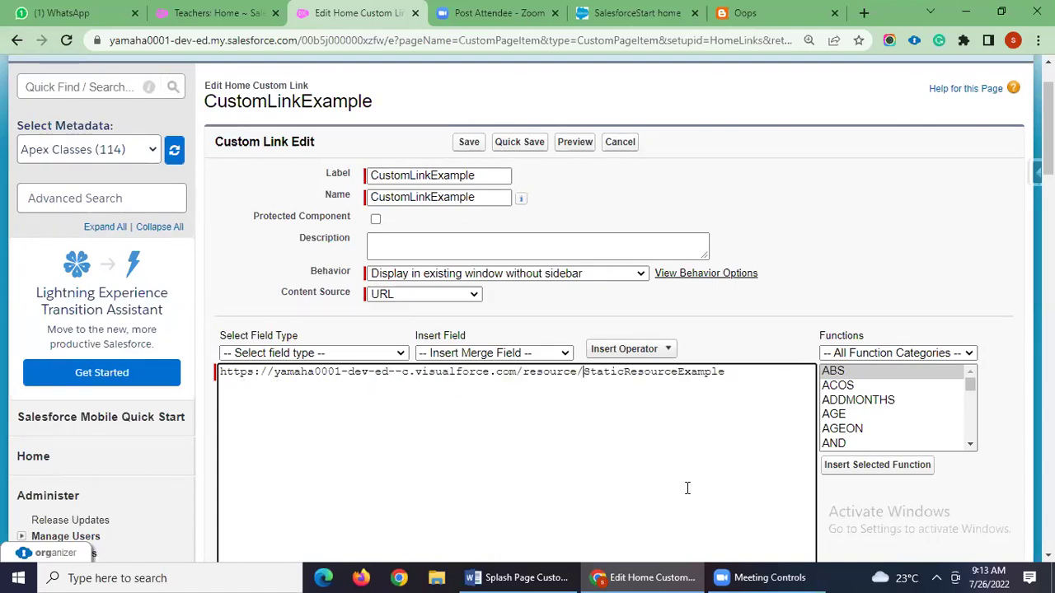
# - Look over the remaining settings of CustomLinkExample and save the custom link
pyautogui.scroll(-1, 525, 478)
pyautogui.scroll(2, 464, 464)
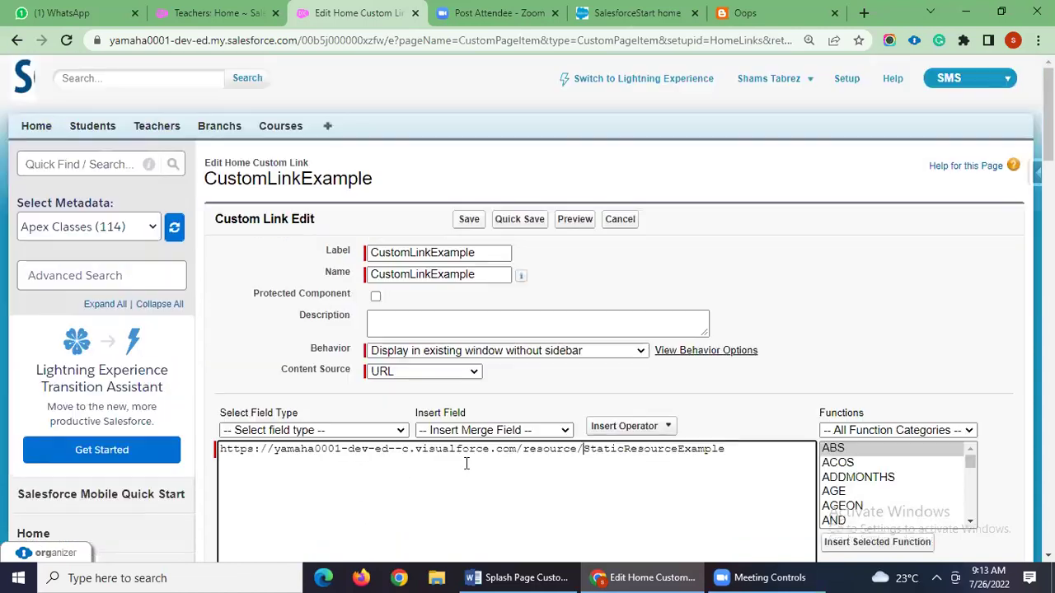
pyautogui.scroll(-3, 483, 467)
pyautogui.scroll(-4, 495, 466)
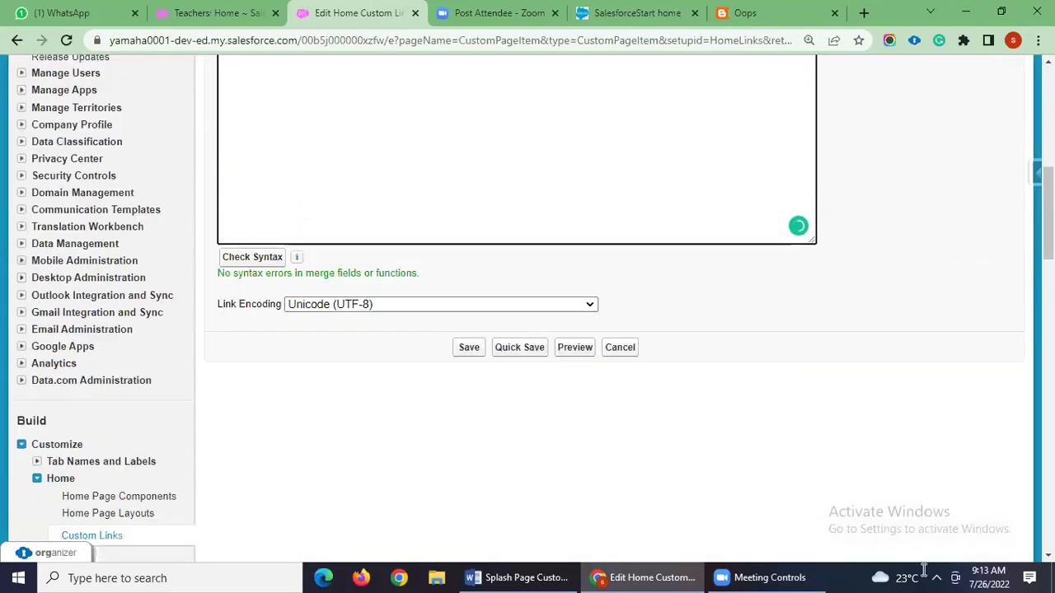
pyautogui.click(469, 346)
pyautogui.scroll(2, 576, 412)
pyautogui.scroll(1, 401, 494)
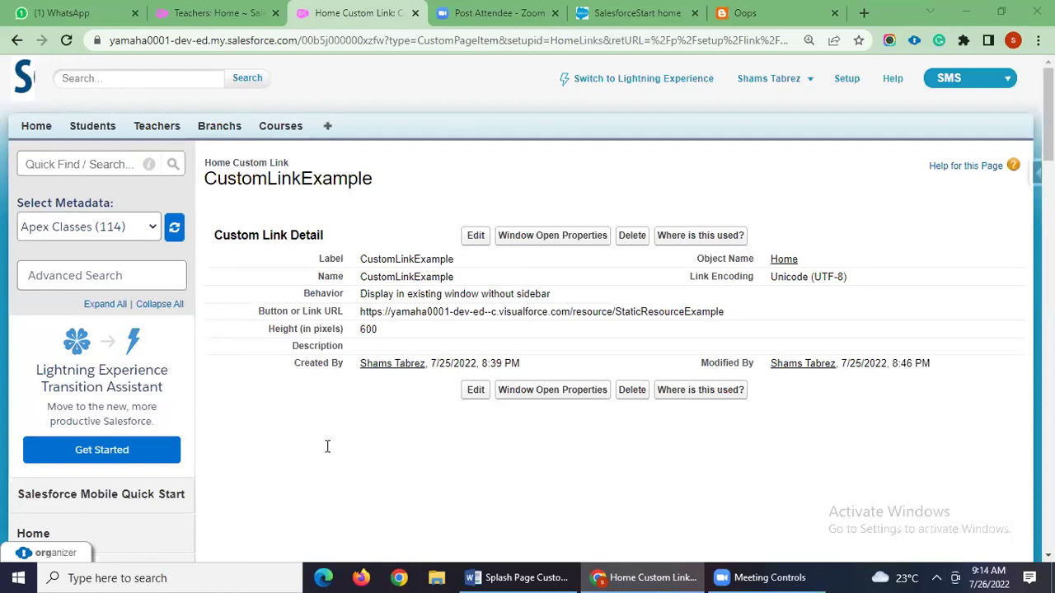
# - Check the splash page steps in the Word notes, return to Salesforce, and open the custom tabs by searching setup for "tabs"
pyautogui.hotkey('alt', 'Tab')
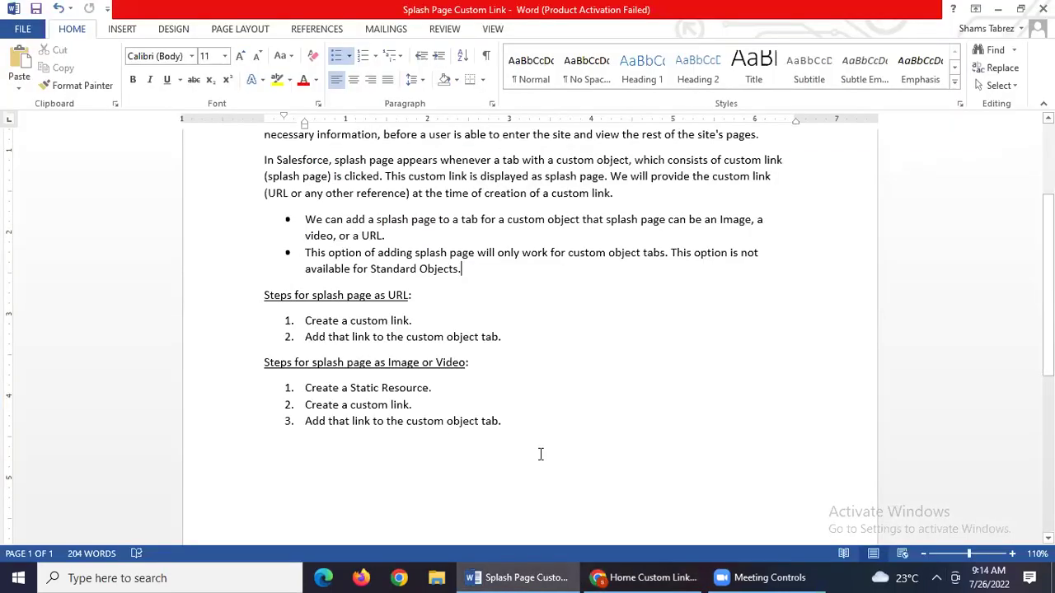
pyautogui.hotkey('alt', 'Tab')
pyautogui.click(110, 169)
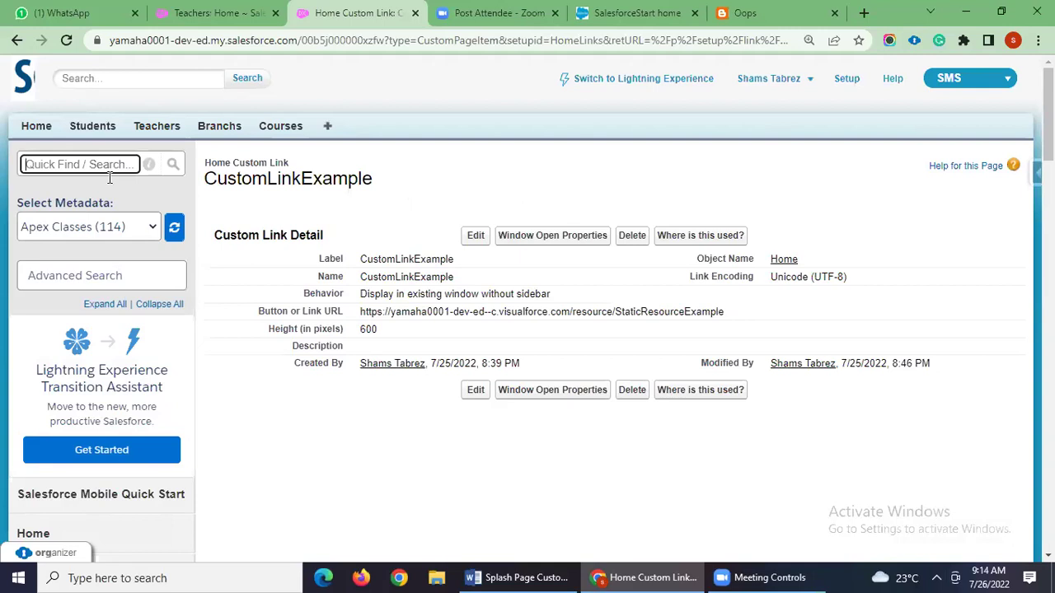
pyautogui.write('tabs')
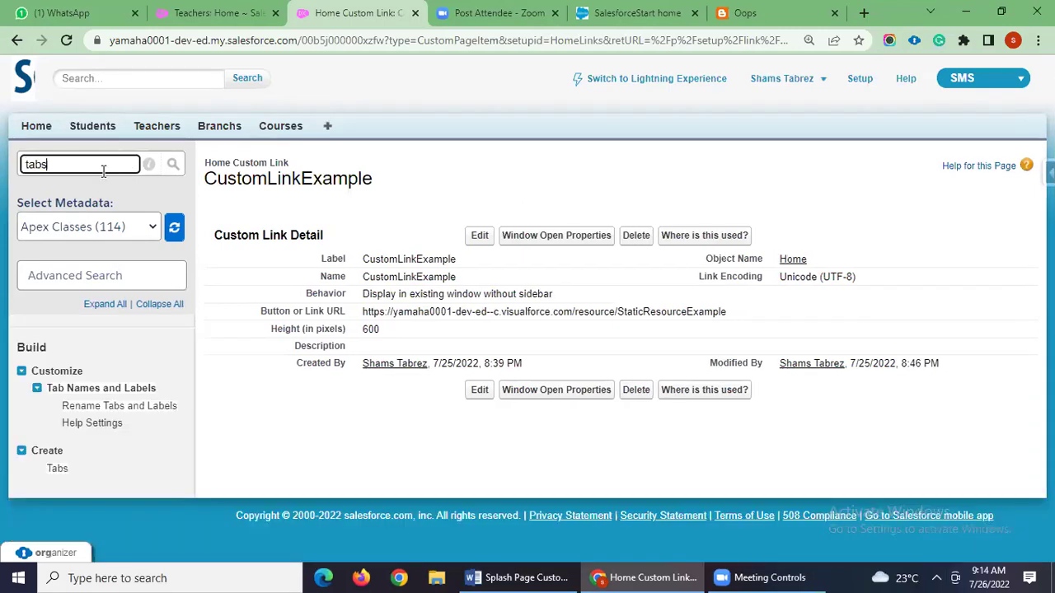
pyautogui.click(57, 453)
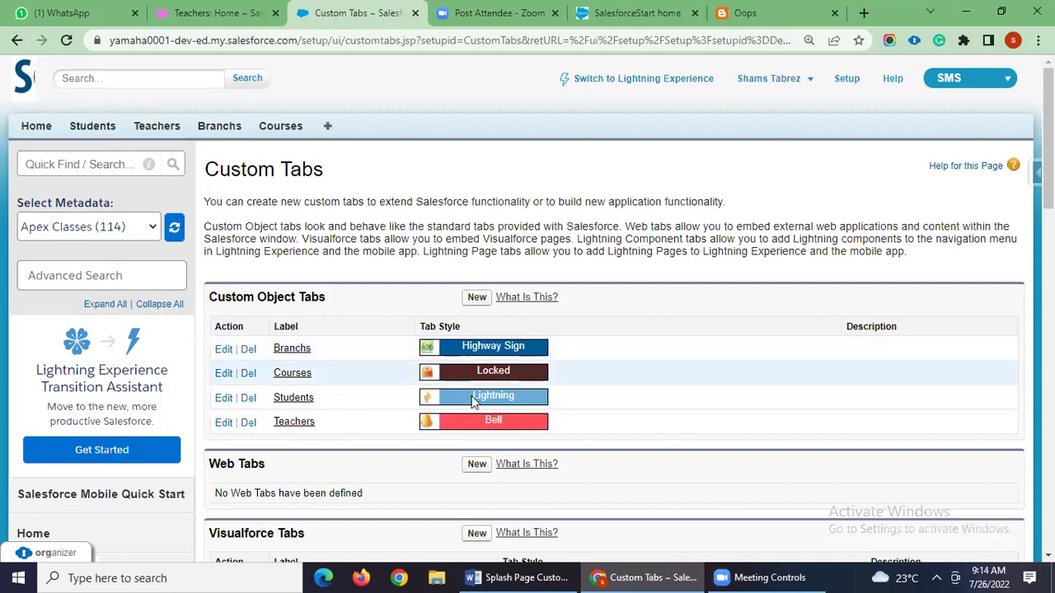
# - Set the splash page custom link of the Branchs custom object tab to CustomLinkExample and save the tab
pyautogui.click(224, 348)
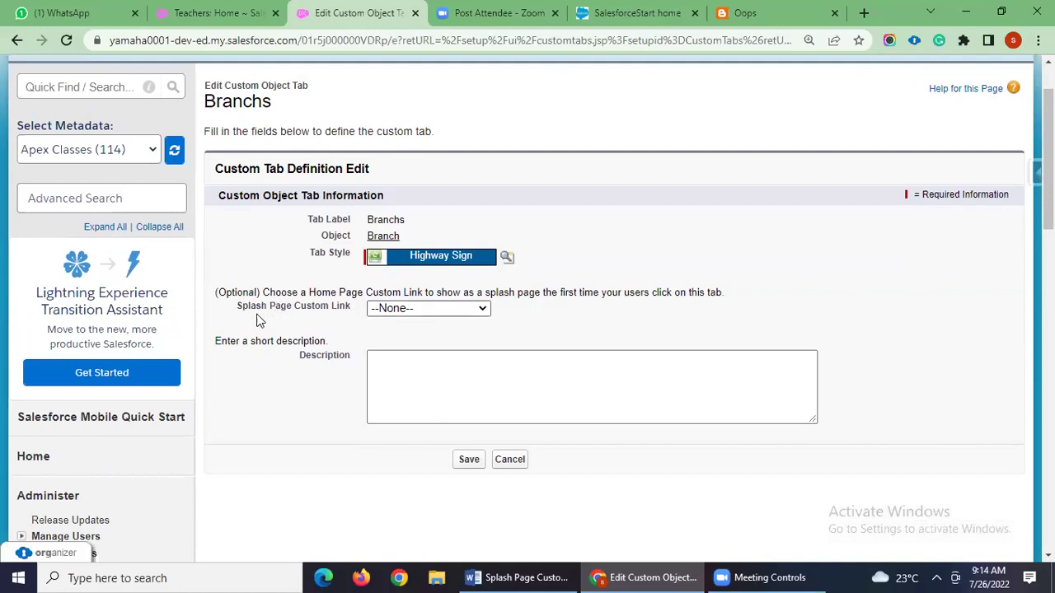
pyautogui.click(416, 312)
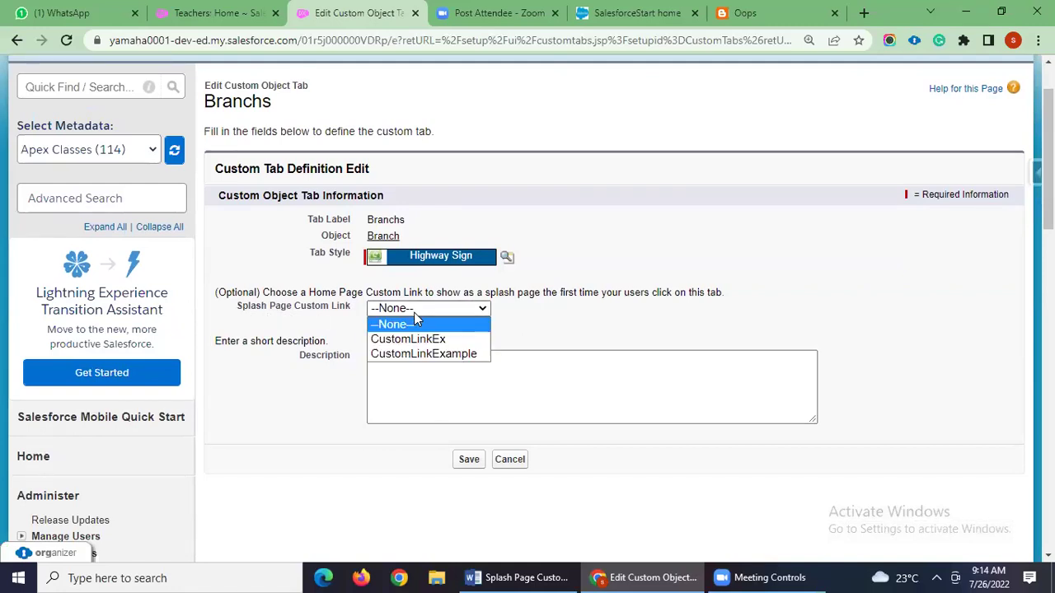
pyautogui.click(438, 355)
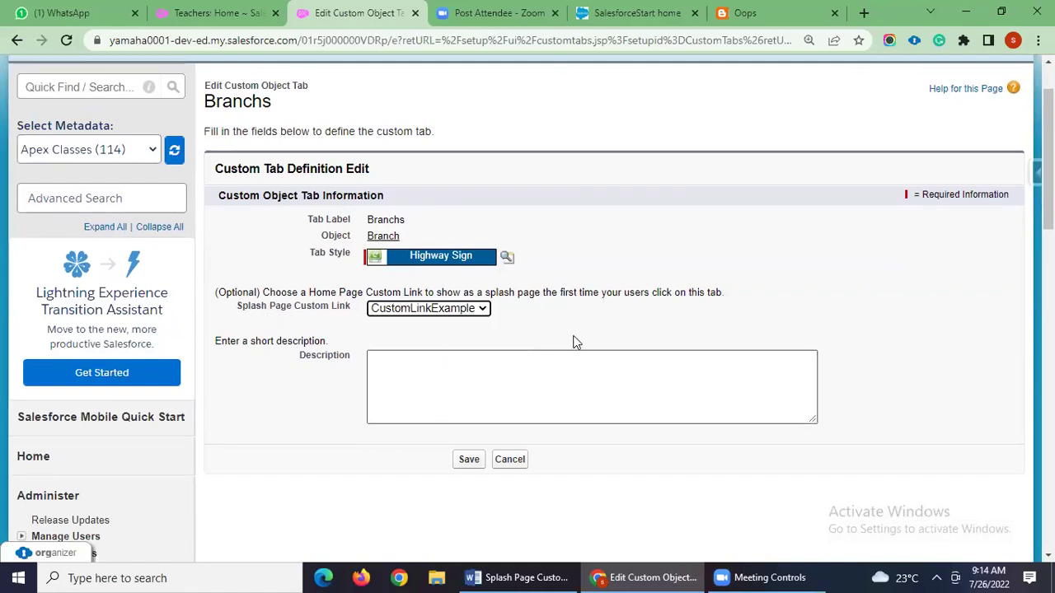
pyautogui.click(574, 334)
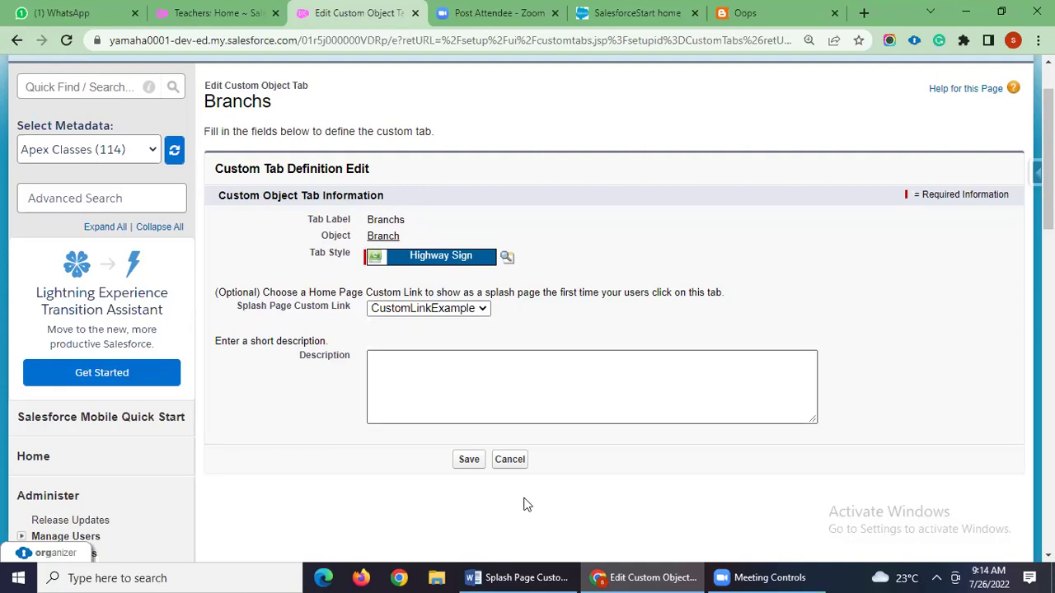
pyautogui.click(469, 460)
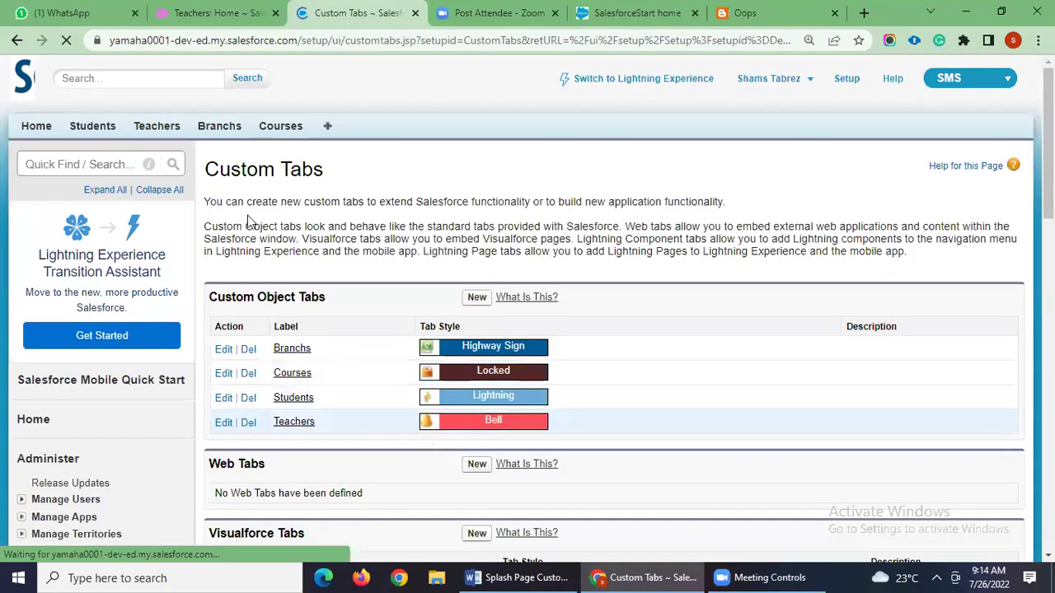
# - Reload the Teachers page, open the Branchs tab to view its splash page image, and continue past it
pyautogui.click(216, 10)
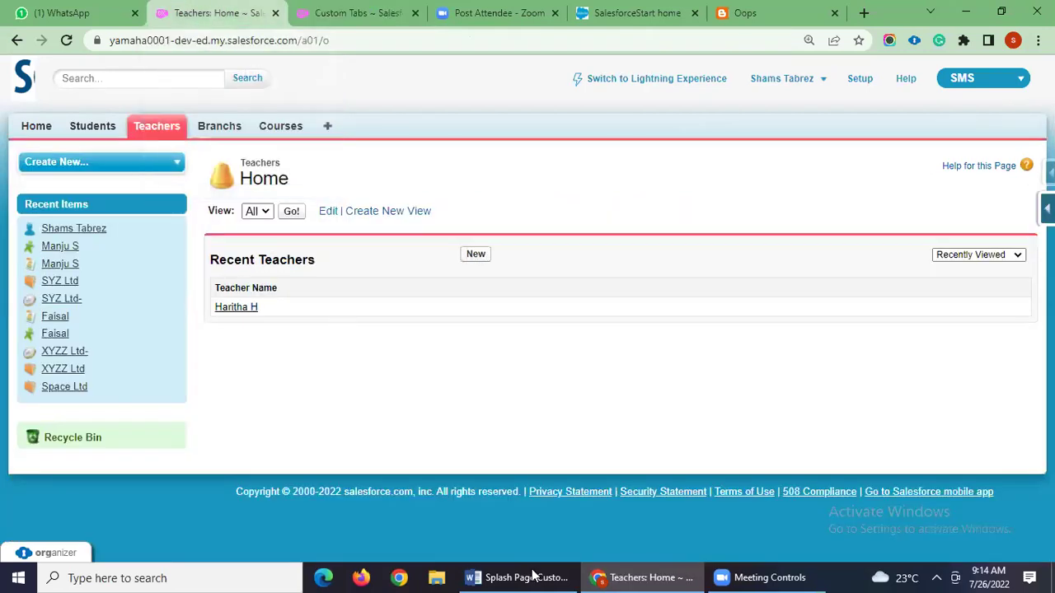
pyautogui.click(67, 40)
pyautogui.click(224, 131)
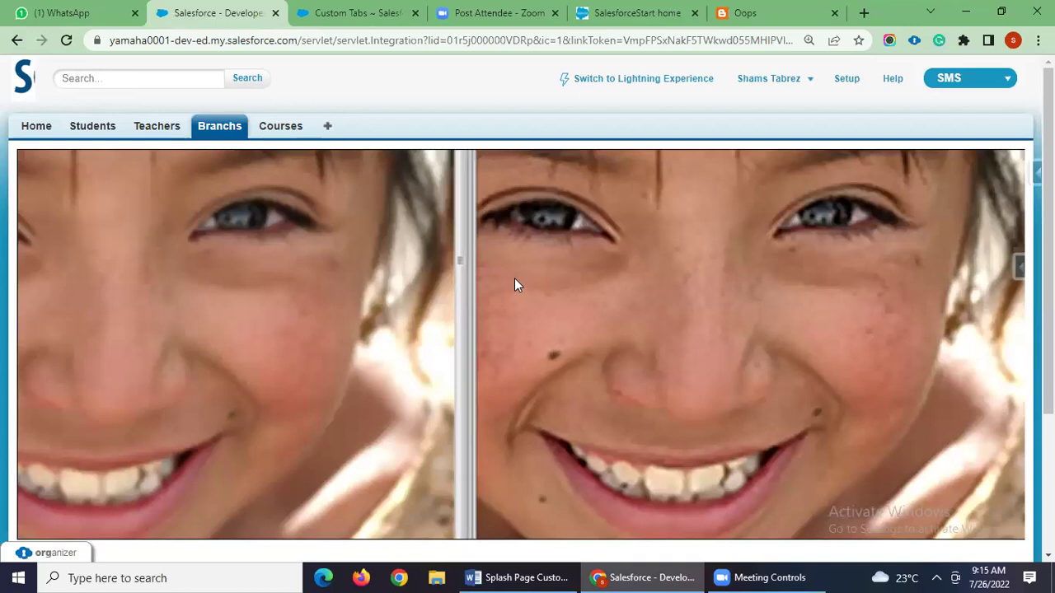
pyautogui.scroll(-2, 514, 284)
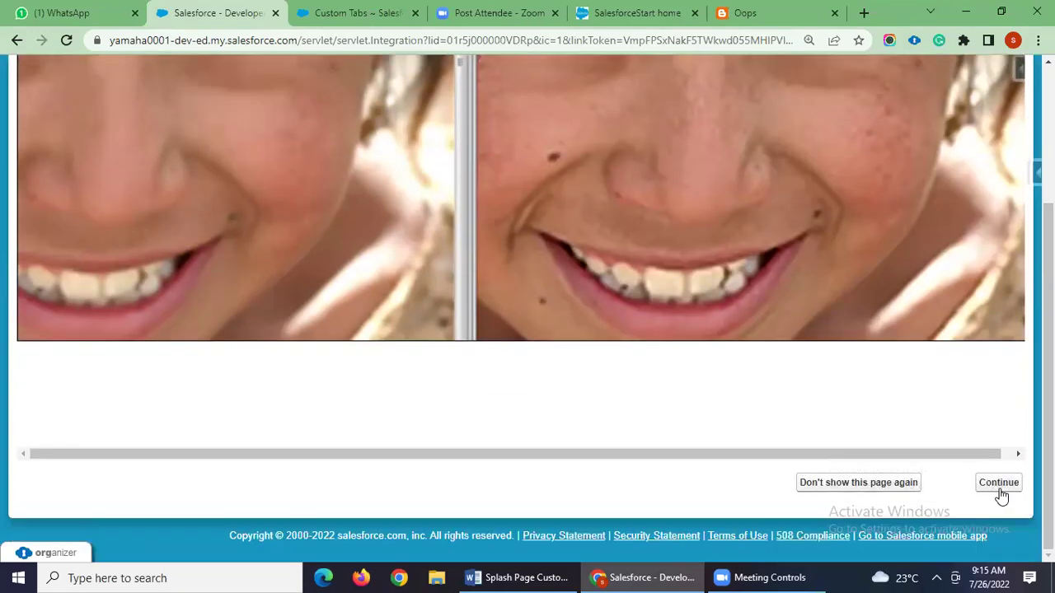
pyautogui.click(1000, 490)
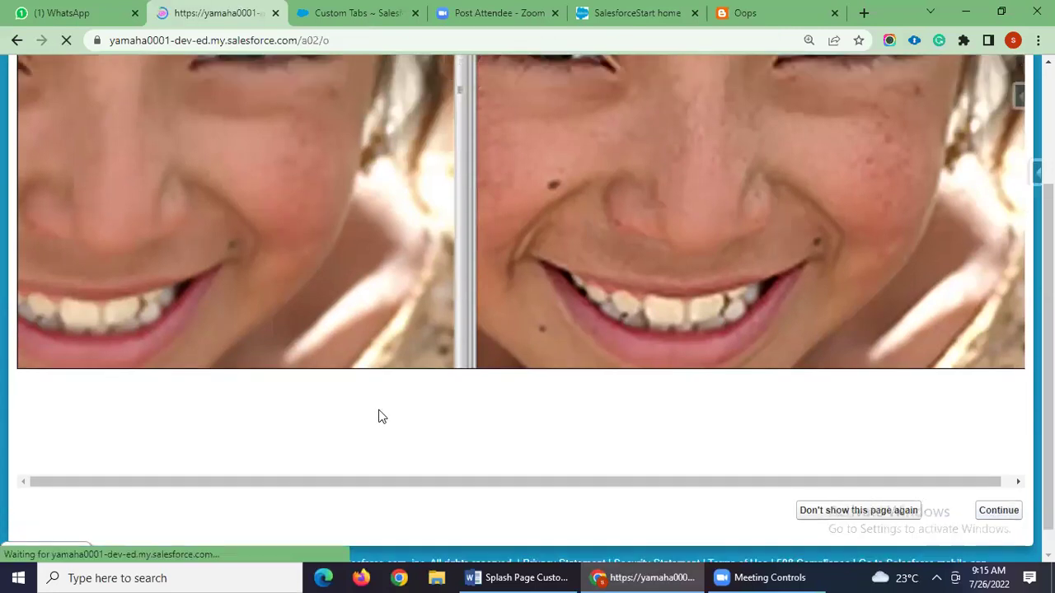